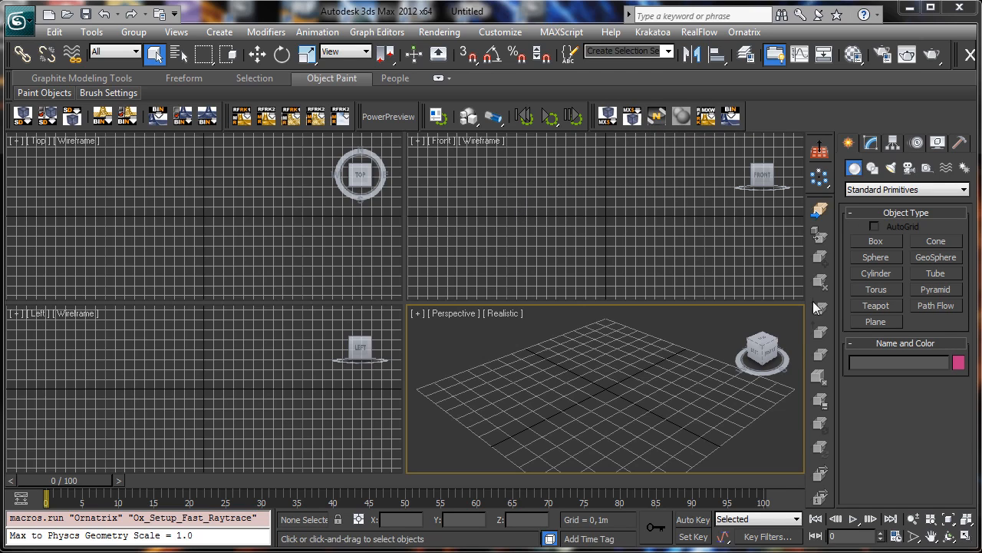
Step: Create a plane centred on the grid in the perspective view and set its length and width to 4 m
left_click(881, 321)
left_click_drag(423, 387, 797, 391)
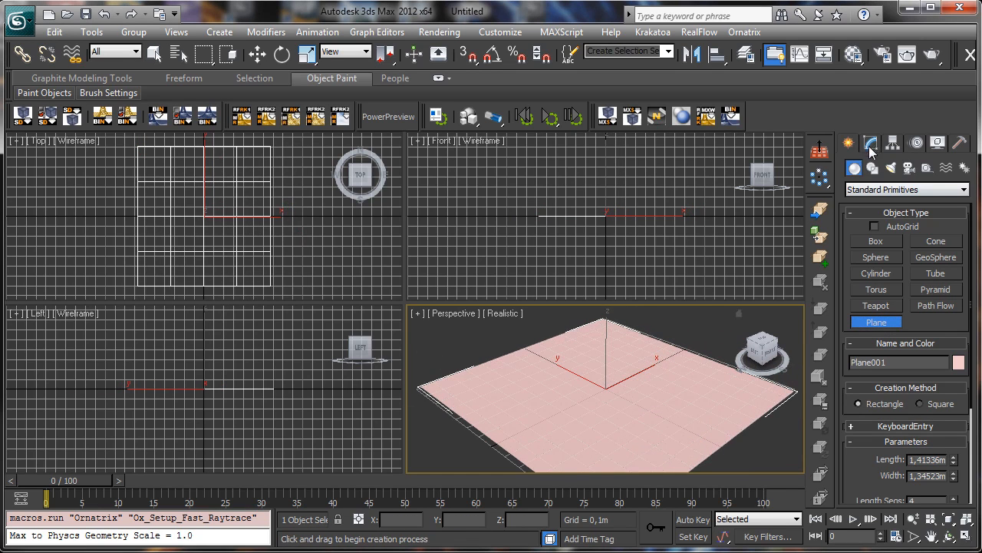
left_click(871, 146)
left_click(932, 328)
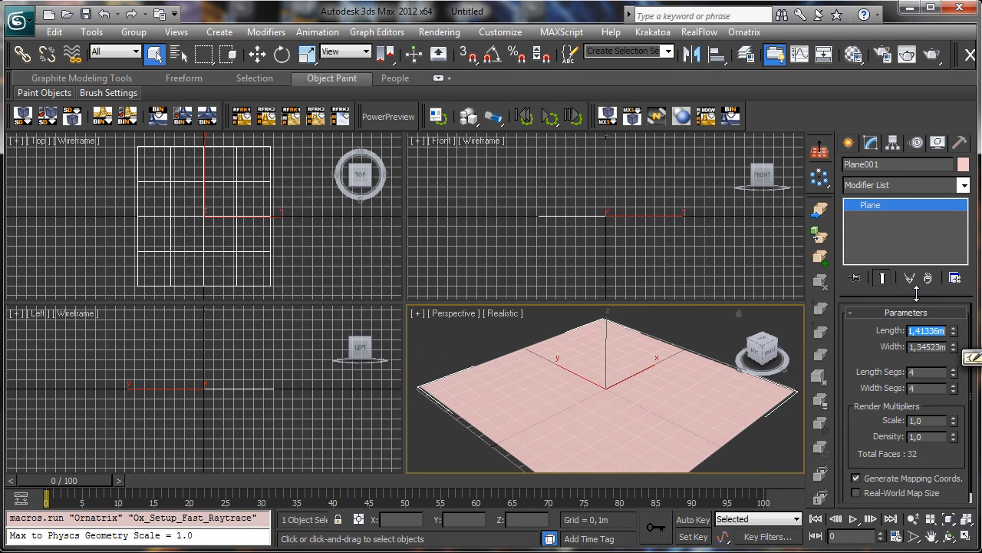
type("4")
key("Tab")
type("4")
key("Tab")
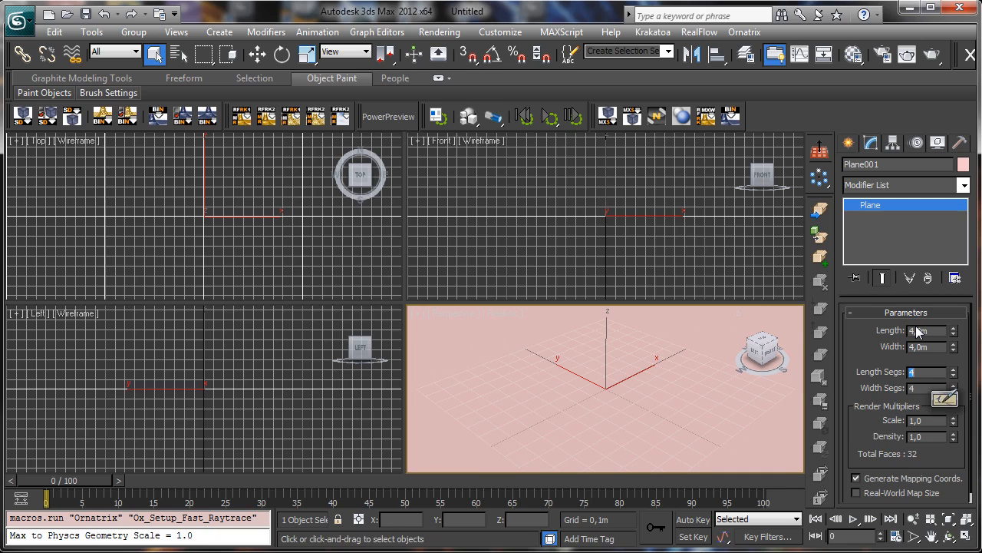
Step: Set the plane's length and width segments to 30 each
type("30")
key("Tab")
type("30")
key("Return")
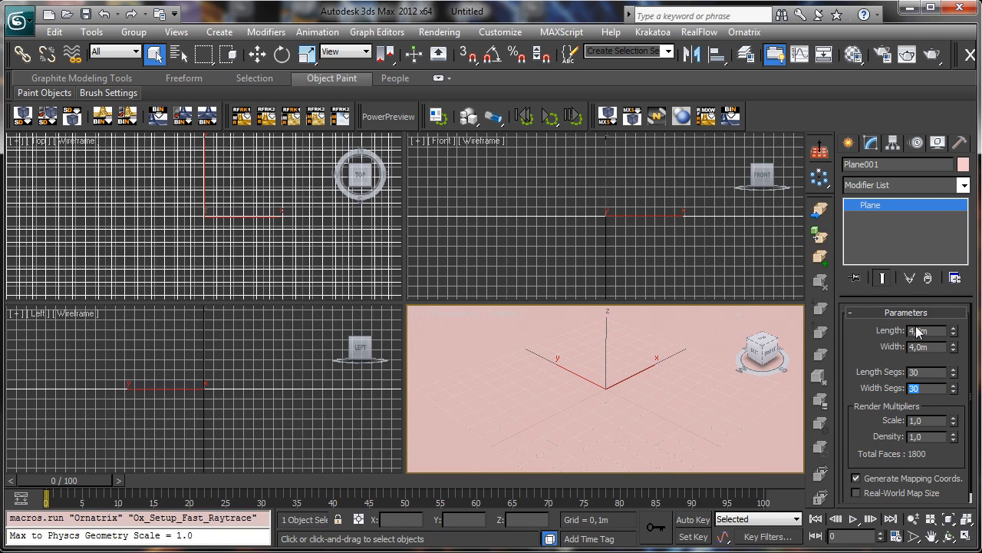
Step: Add a Noise modifier to the plane with Fractal off and a Z strength of about 0.33 m
left_click(964, 185)
left_click_drag(961, 244, 958, 449)
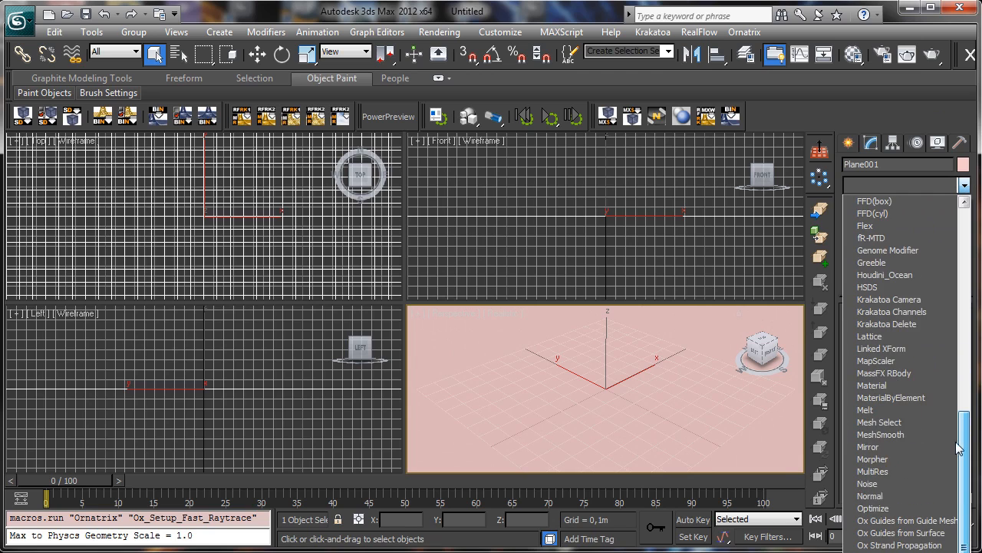
left_click(875, 484)
left_click(935, 382)
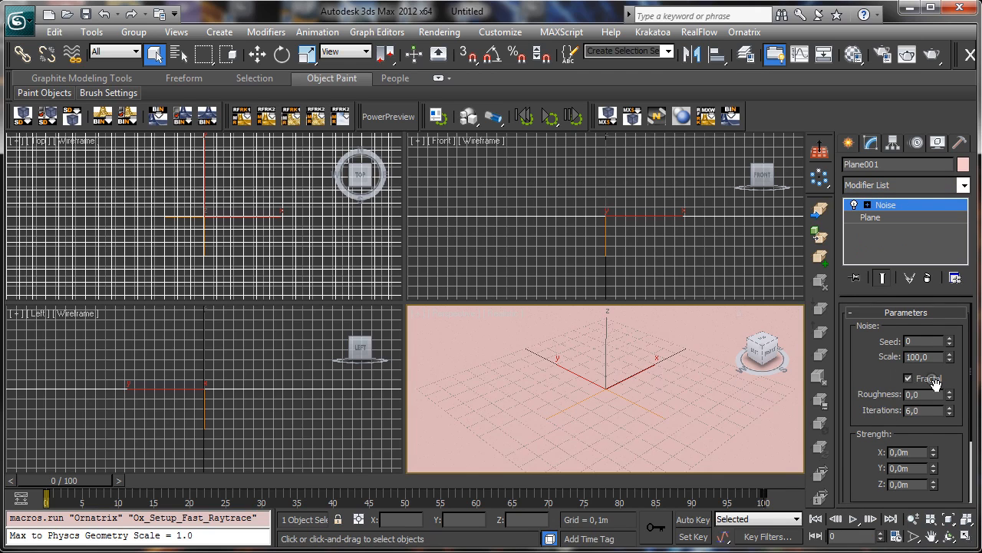
left_click(935, 382)
left_click_drag(935, 488, 935, 482)
Step: Frame the uneven plane close up in the perspective viewport and set that viewport's shading to Shaded
left_click(950, 535)
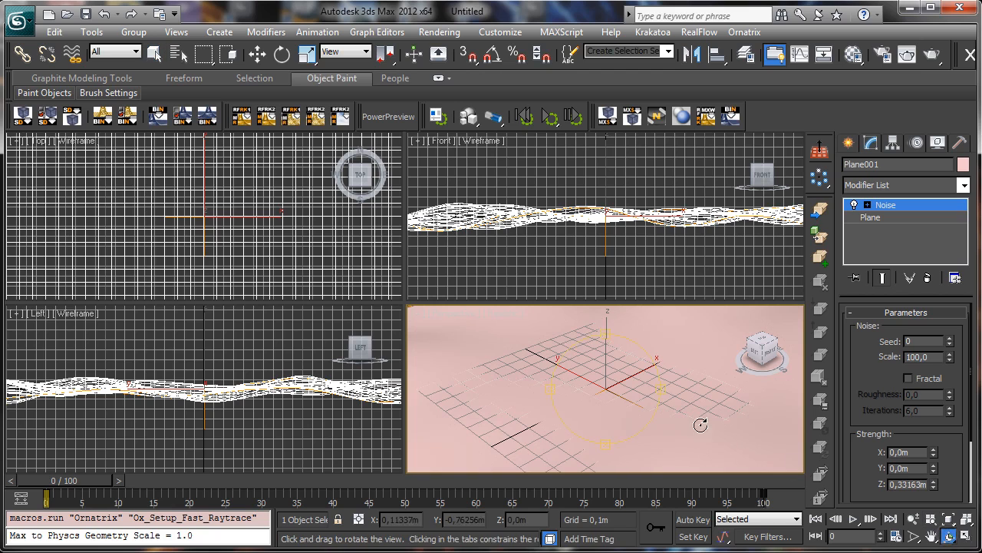
left_click_drag(607, 358, 623, 376)
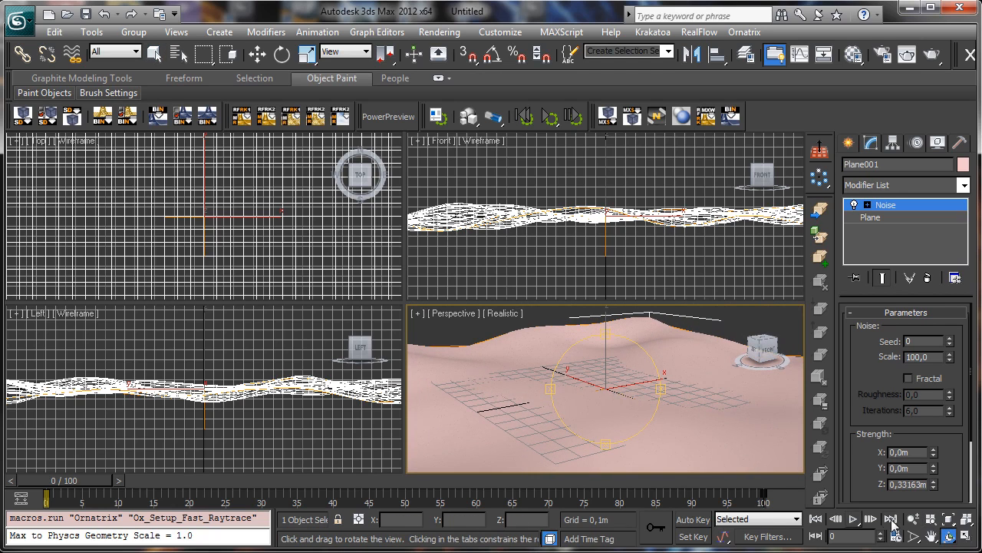
left_click(930, 536)
left_click_drag(625, 417, 669, 355)
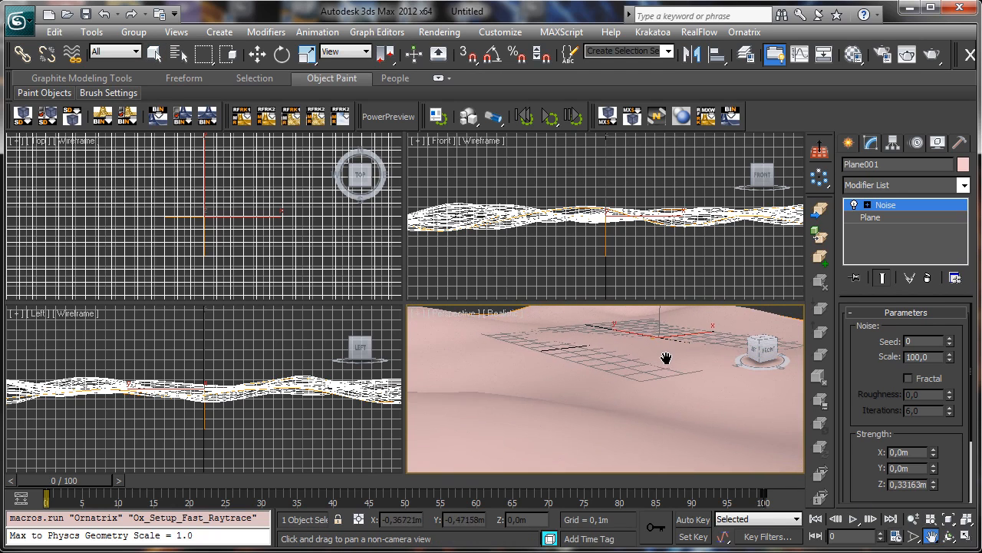
left_click(949, 536)
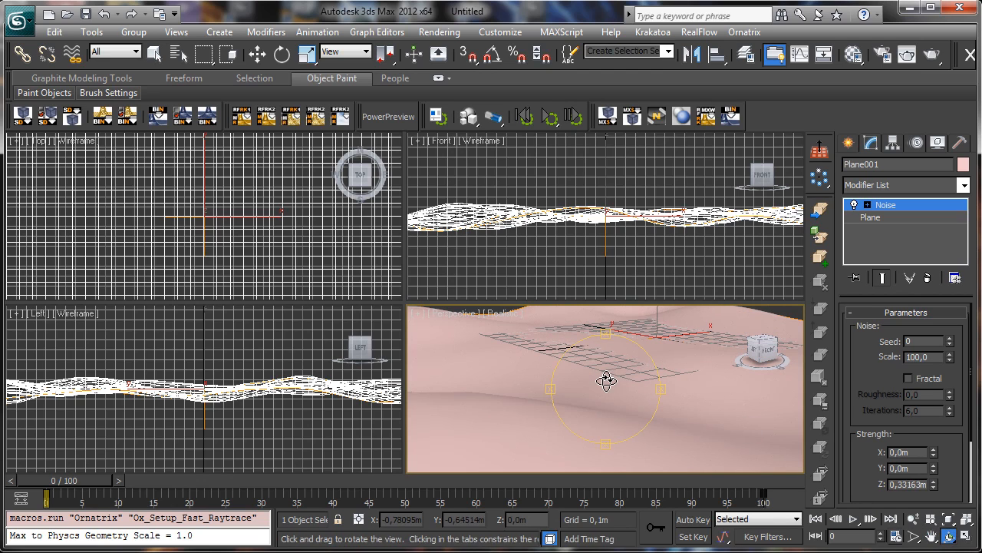
left_click_drag(601, 384, 607, 390)
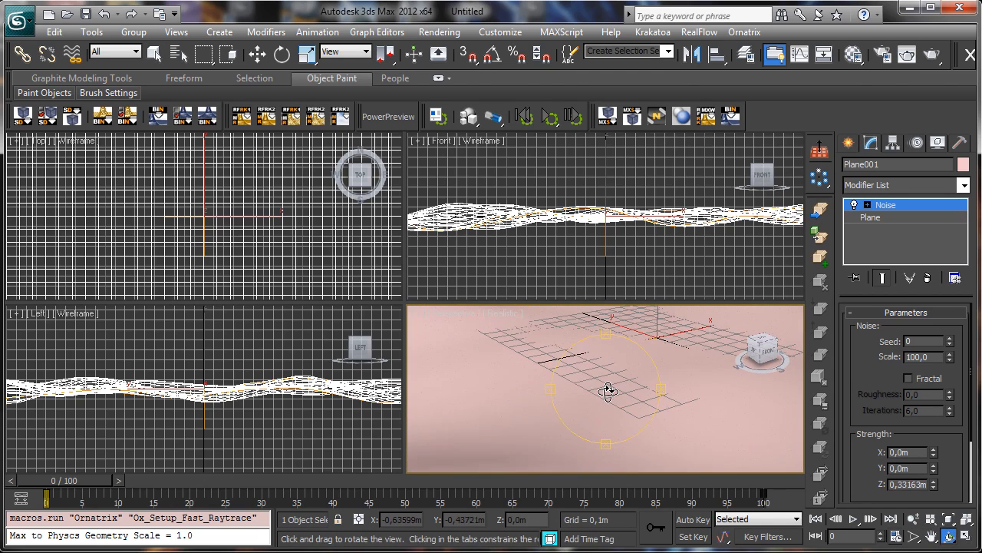
left_click(503, 313)
left_click(529, 344)
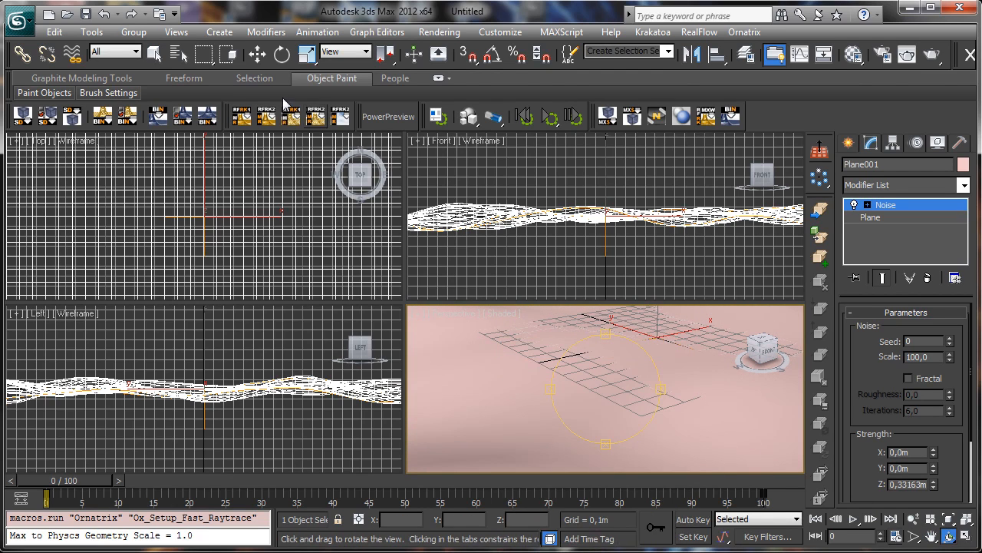
left_click(155, 55)
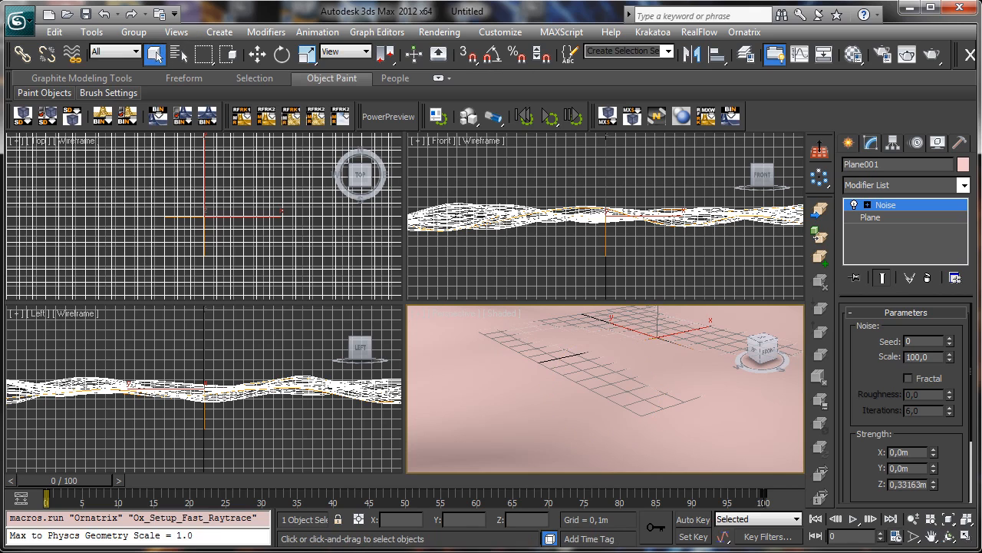
Step: Set the render output size to 900 by 400 and show safe frames in the perspective viewport
left_click(875, 60)
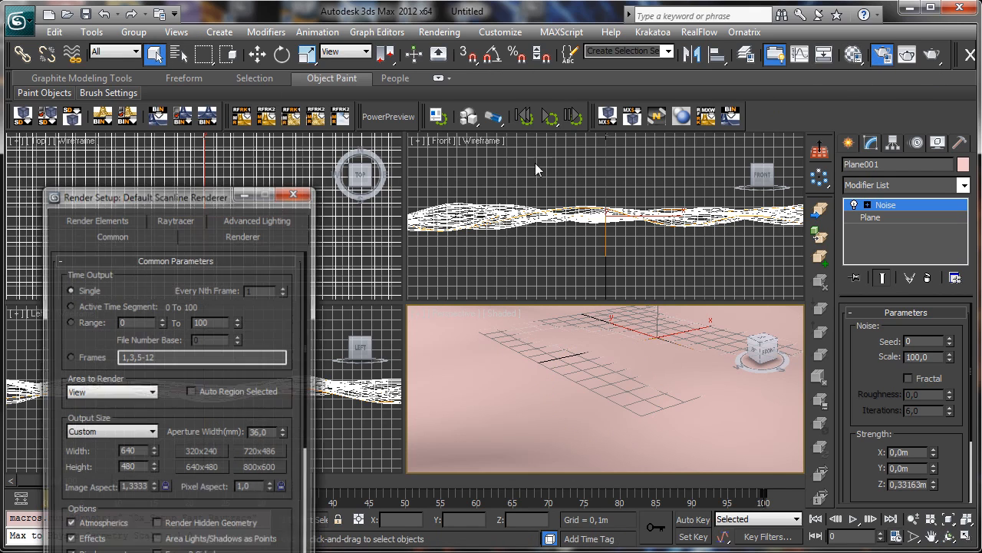
left_click_drag(156, 195, 379, 42)
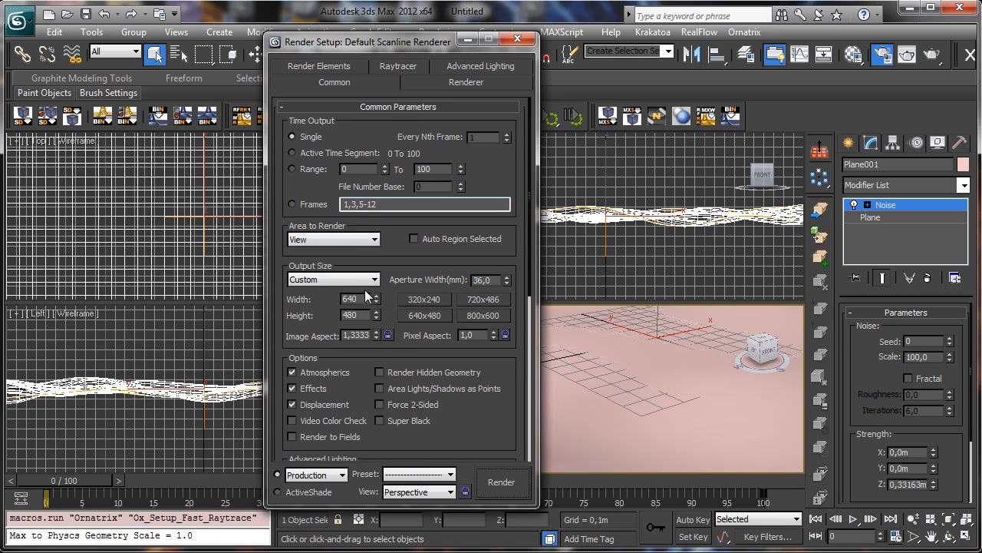
double_click(354, 299)
type("99")
type("0")
key("Tab")
type("400")
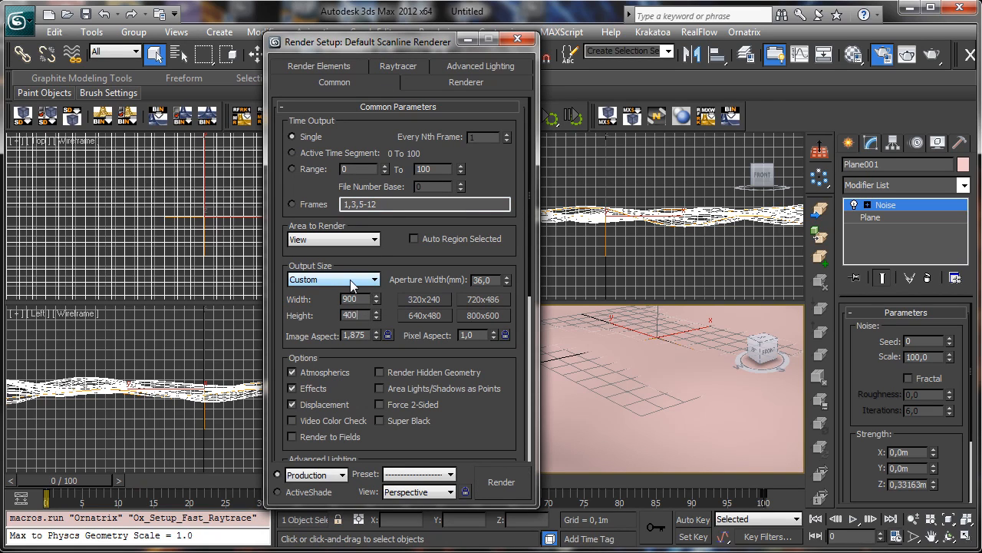
left_click(517, 38)
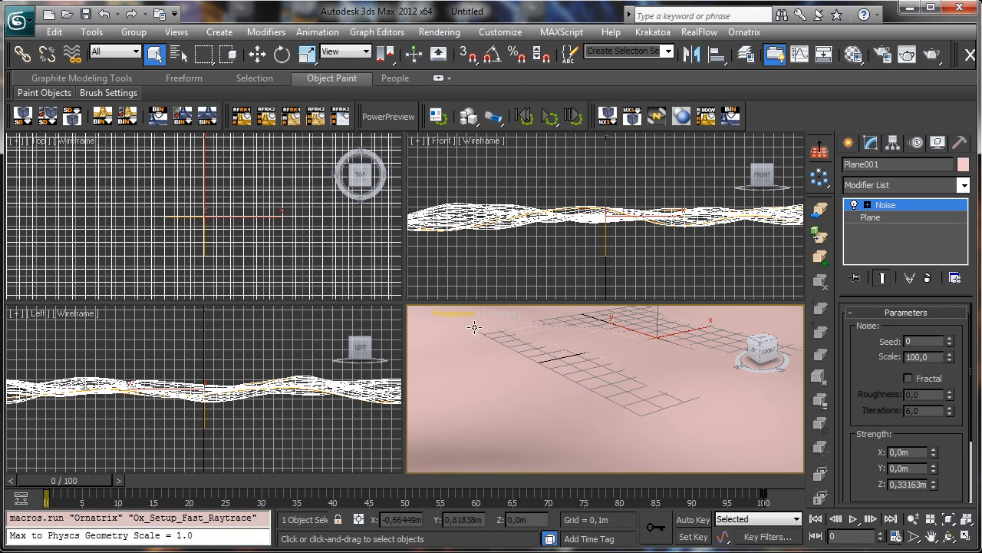
left_click(454, 314)
left_click(511, 535)
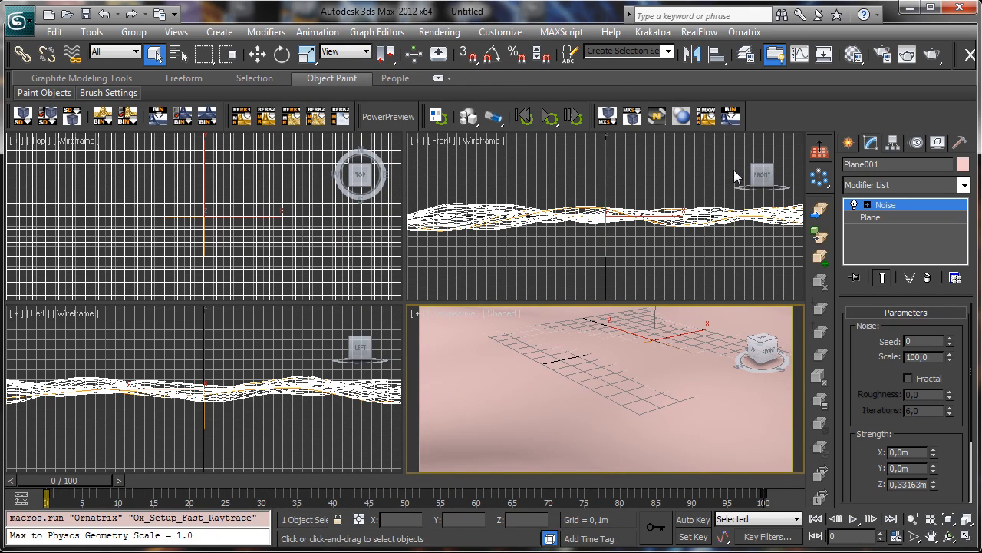
Step: Hide the home grid in the Front, Top, Left and Perspective viewports
right_click(492, 267)
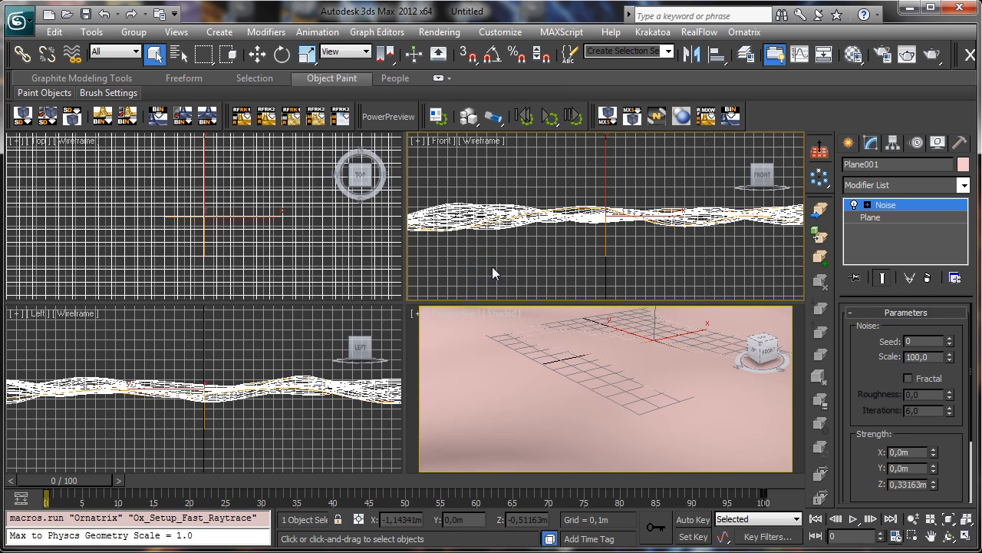
key("g")
right_click(208, 246)
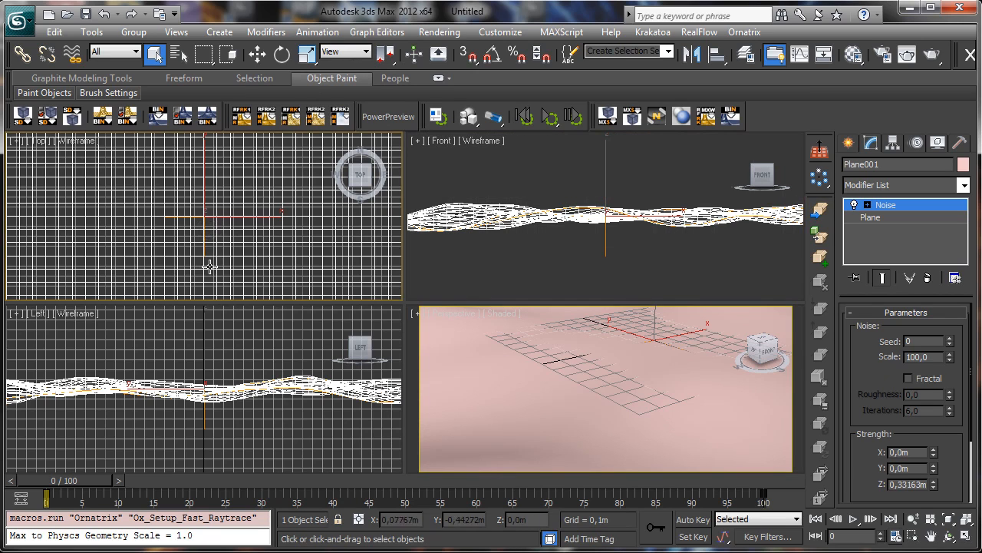
left_click(187, 369)
key("g")
left_click(542, 409)
key("g")
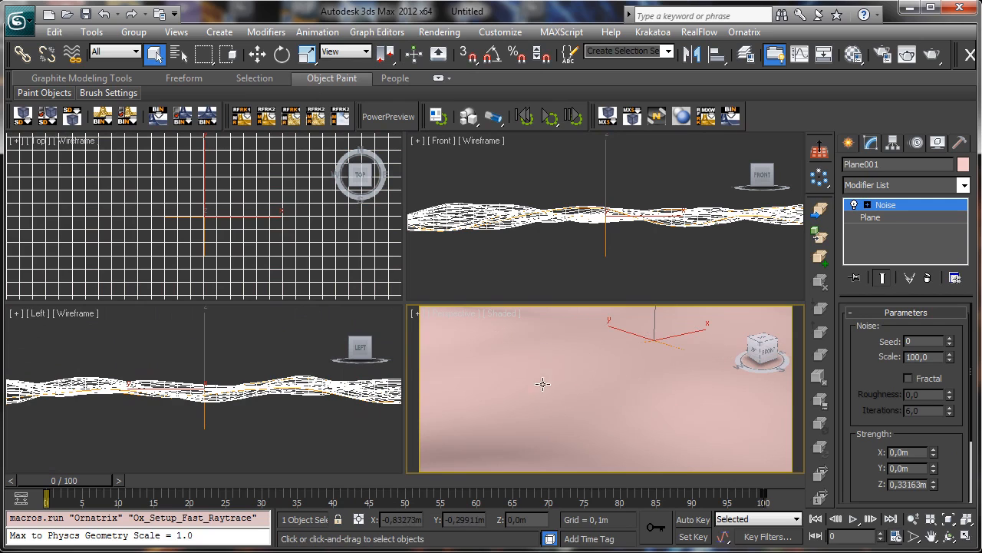
Step: Create a camera from the current perspective view
right_click(527, 367)
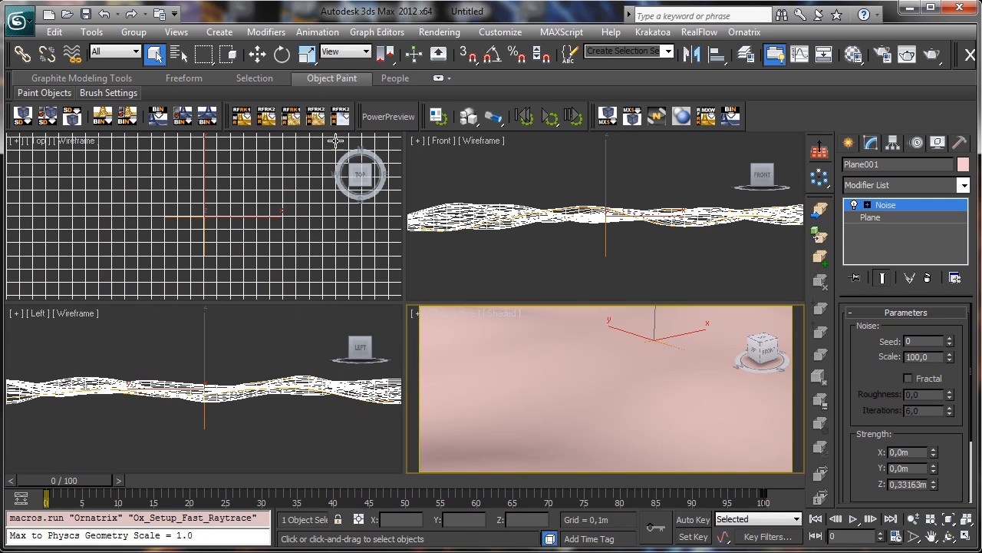
left_click(176, 31)
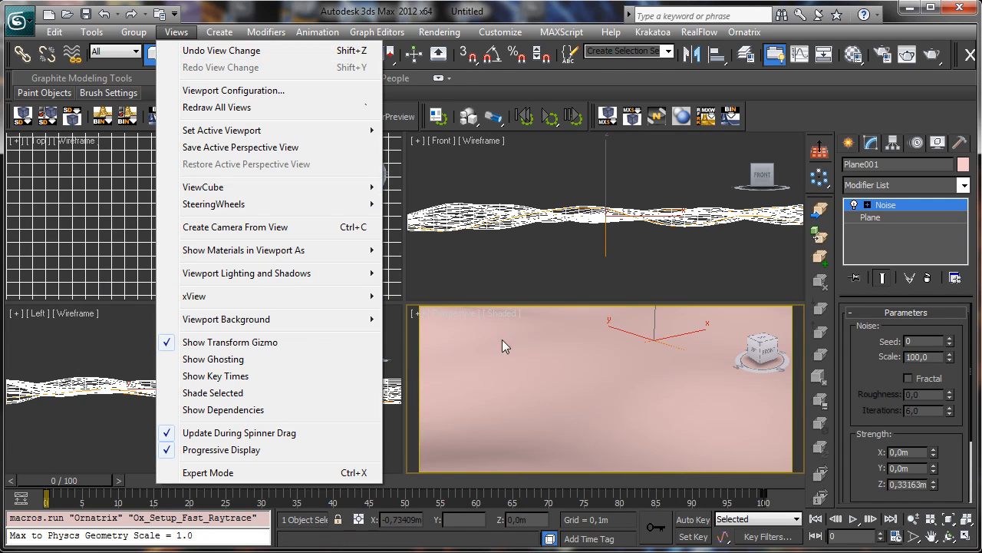
left_click(264, 228)
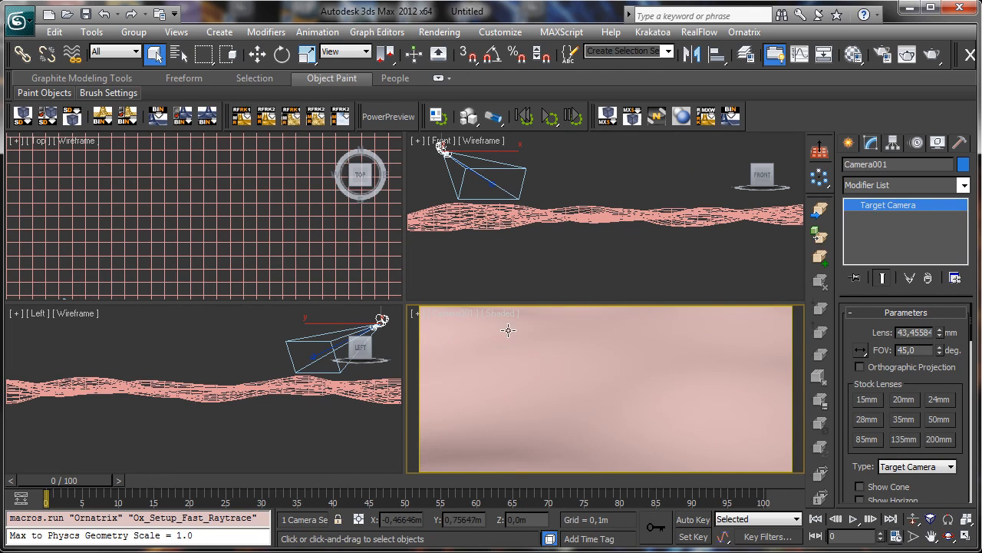
Step: Select the plane and rename it Terrain
left_click(537, 389)
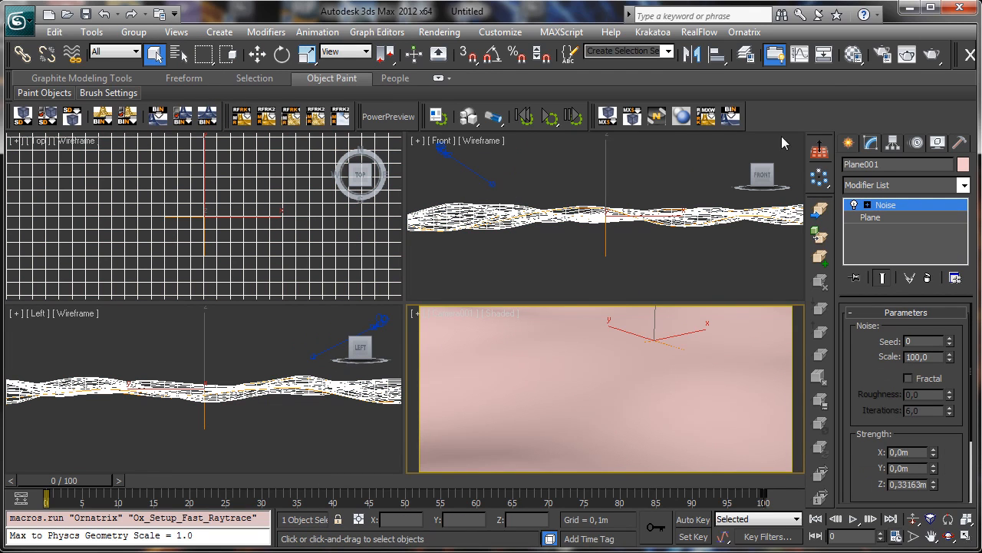
left_click(876, 164)
type("Terrain")
Step: Add Ornatrix hair to the selected terrain and fit the whole scene in the orthographic viewports
left_click(744, 32)
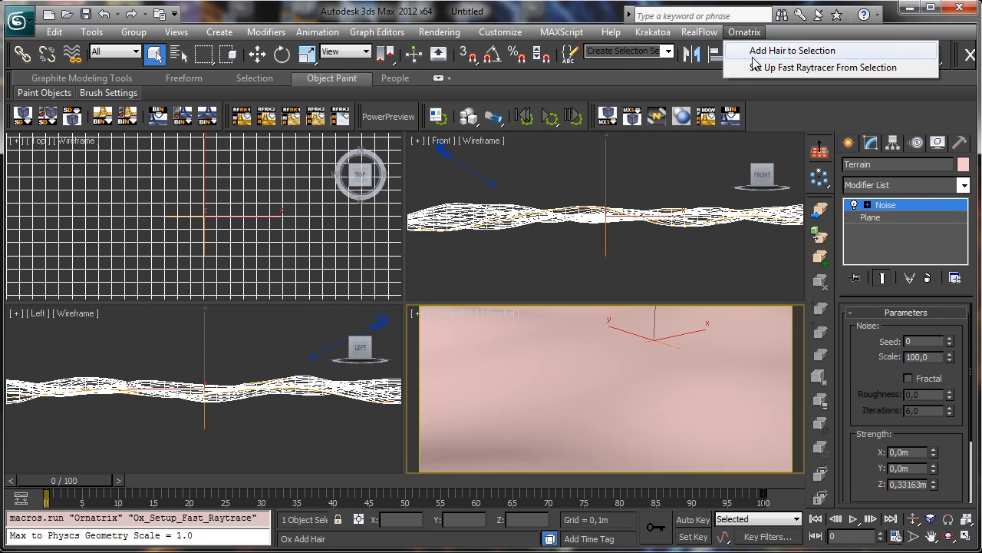
left_click(760, 48)
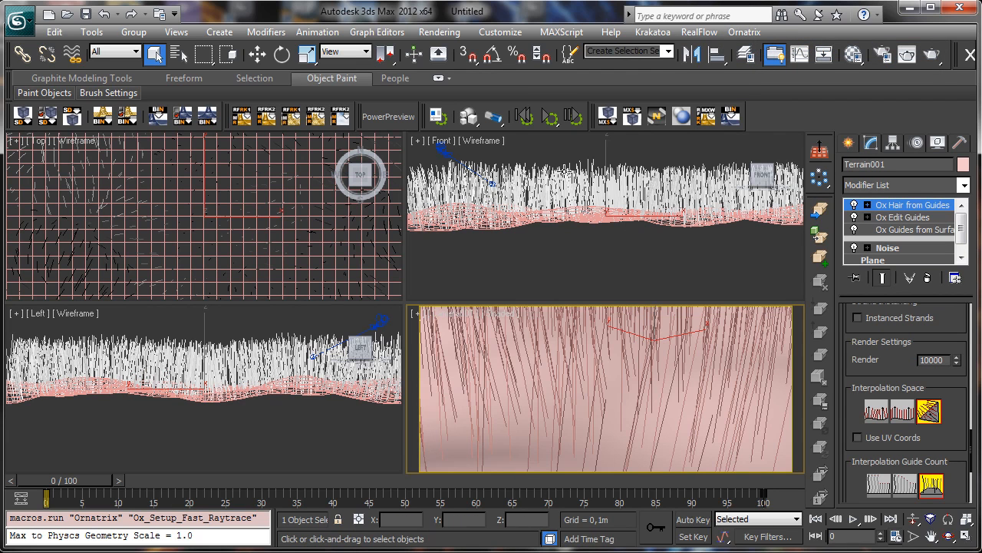
left_click(947, 519)
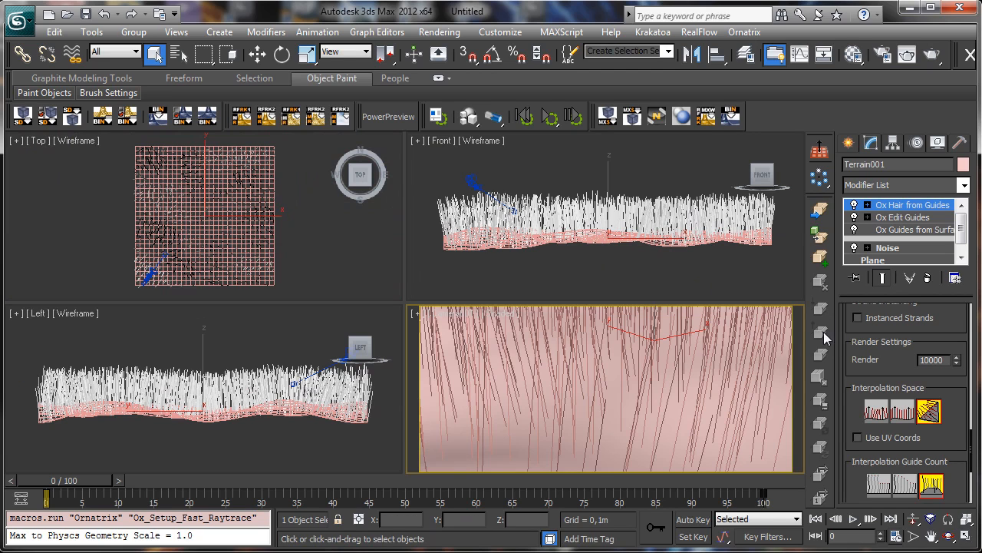
Step: Try the hair's other interpolation spaces, including Polar Interpolation, and return to Barycentric interpolation
left_click(897, 414)
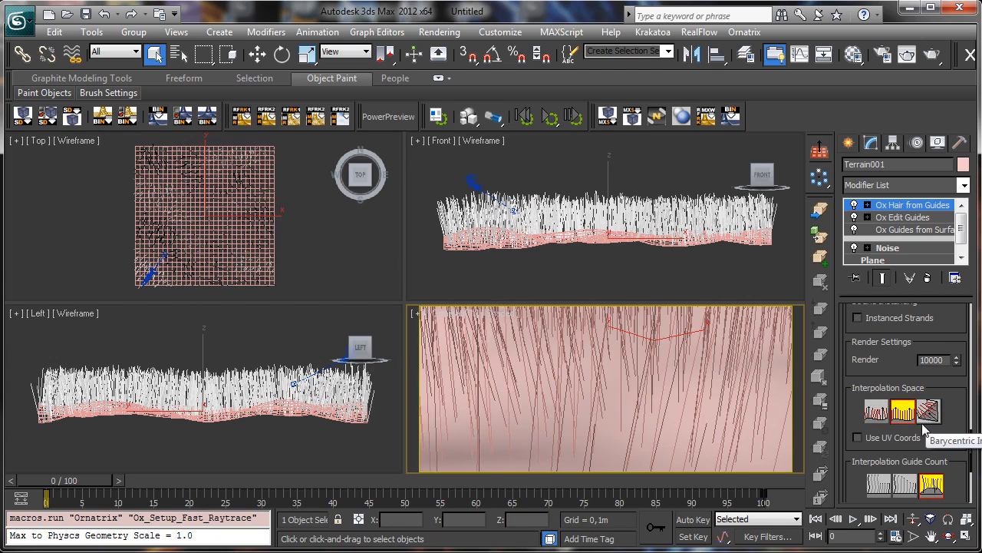
left_click(877, 412)
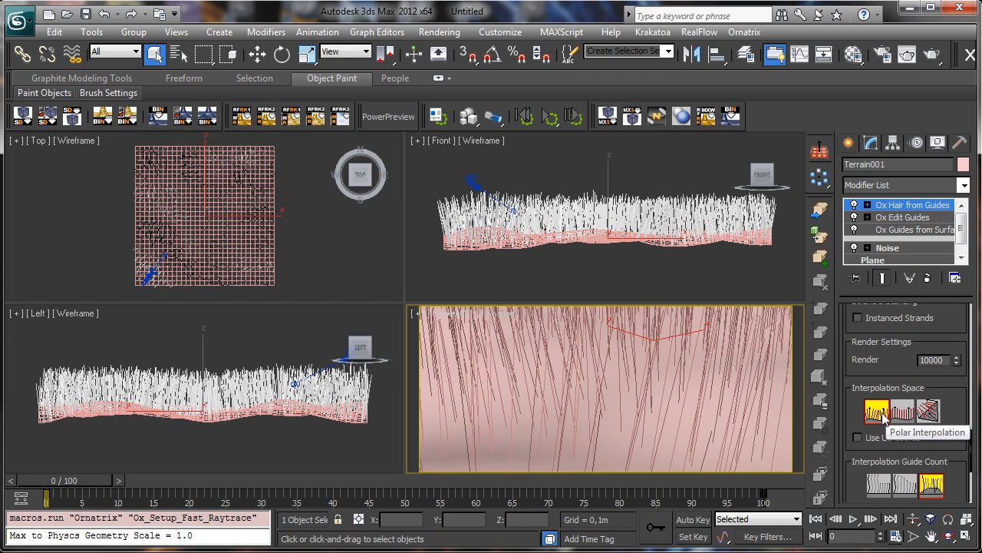
left_click(928, 413)
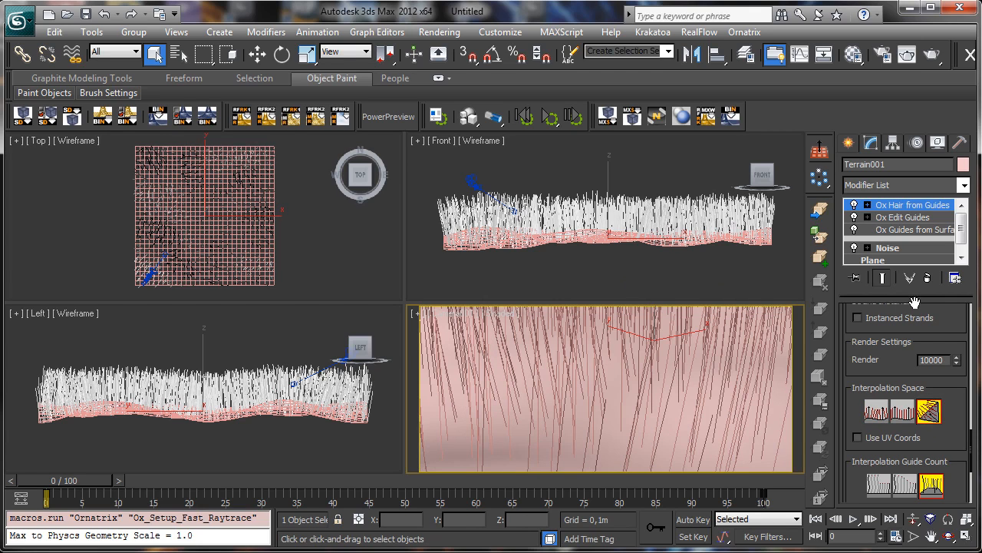
scroll(966, 347, "up", 2)
scroll(959, 334, "up", 5)
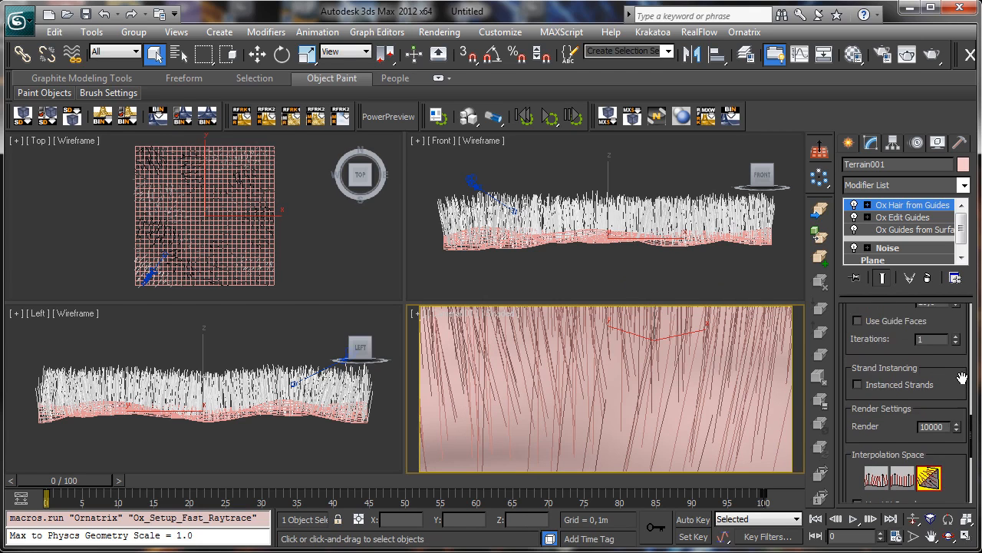
Step: Go to the hair's Ox Edit Guides modifier and turn its root editing mode on and off again
left_click(902, 218)
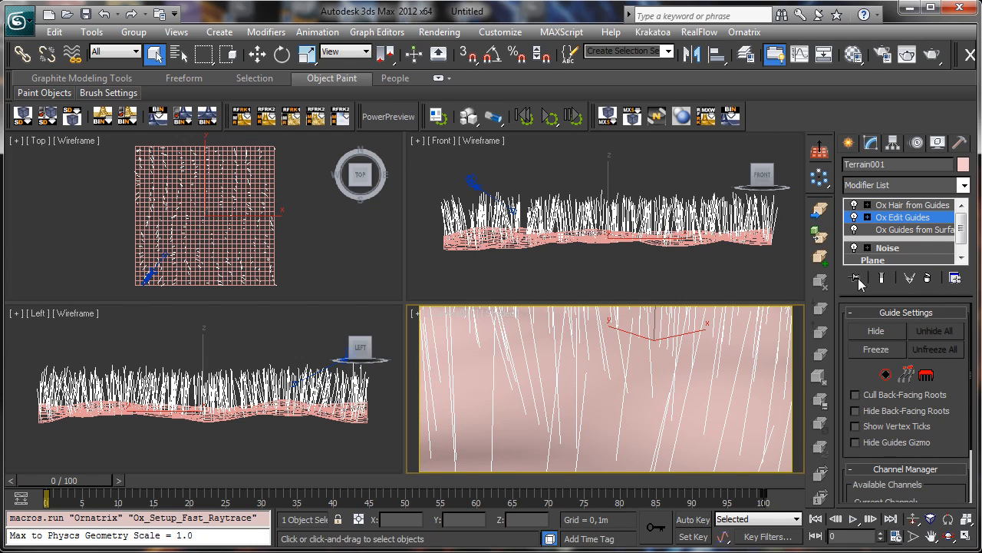
key("1")
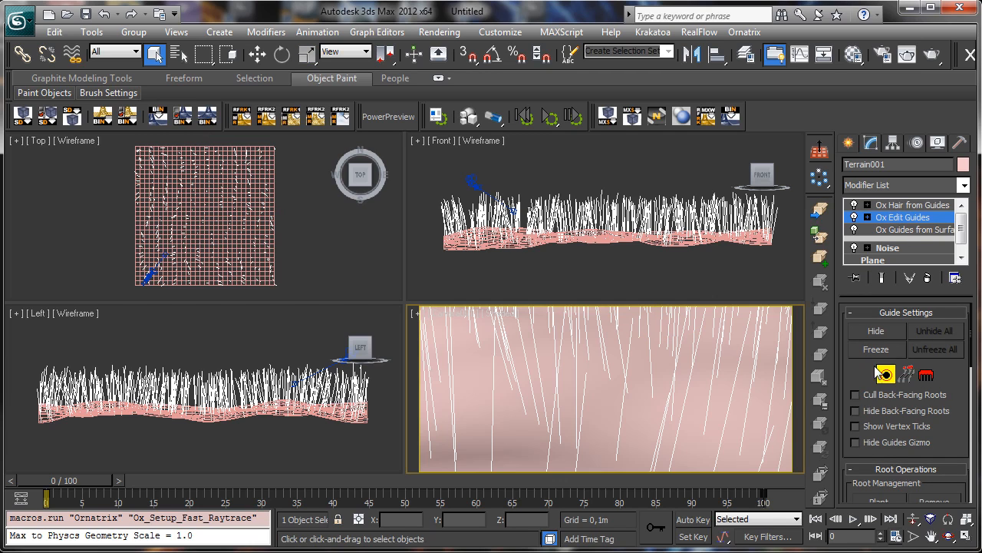
left_click(884, 374)
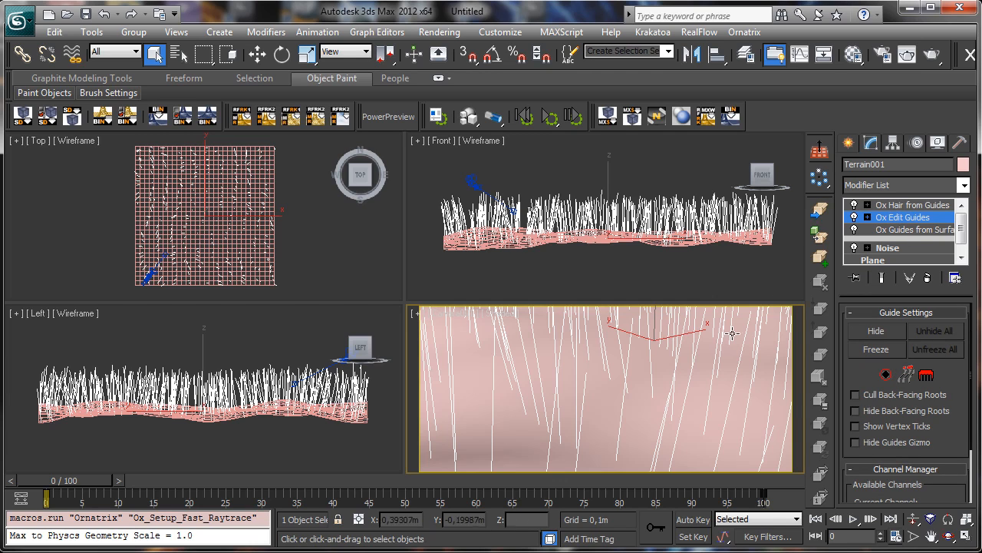
Step: Examine the guide settings and channel manager of the Ox Edit Guides modifier, briefly toggling root editing
left_click(920, 230)
left_click(909, 217)
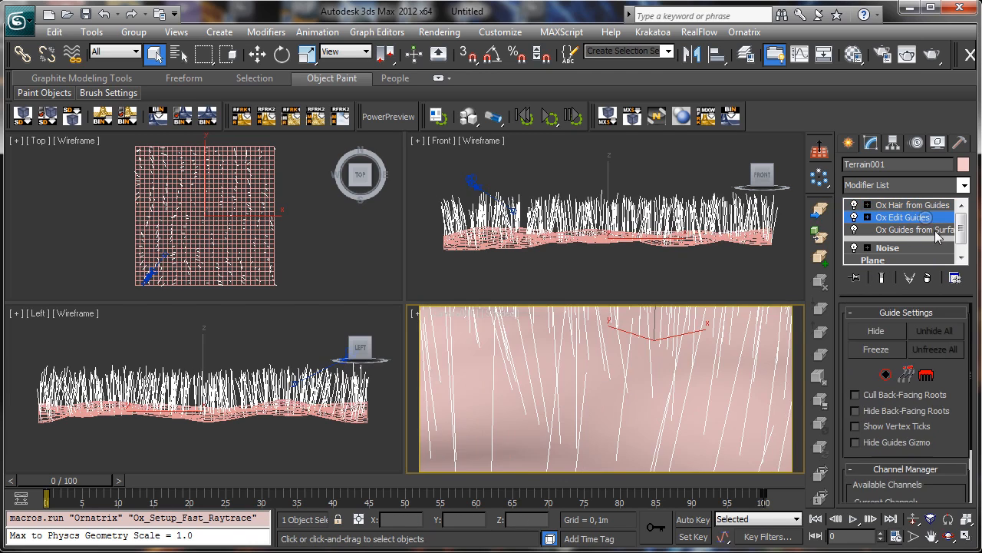
left_click_drag(953, 366, 910, 282)
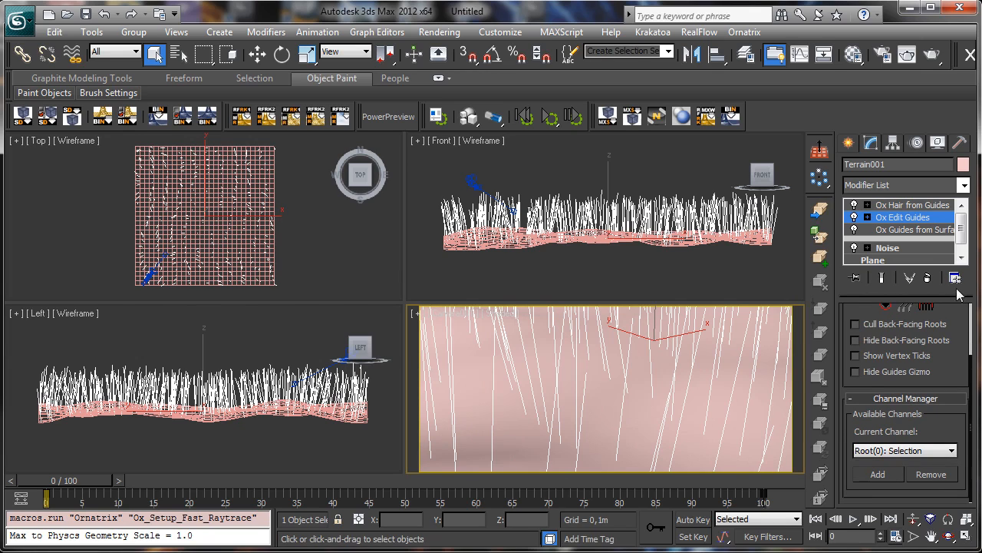
left_click_drag(959, 313, 957, 406)
key("1")
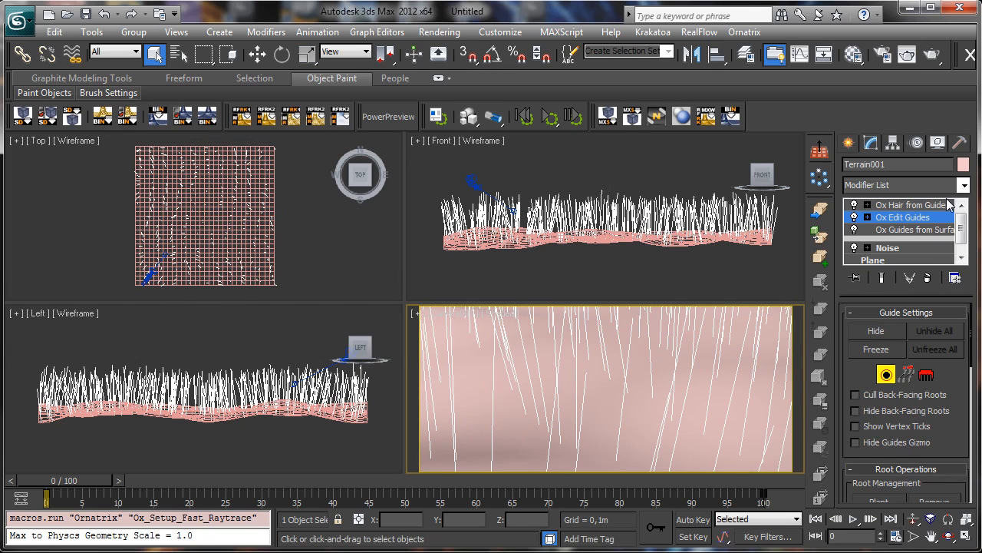
left_click(887, 371)
Step: Add an Ox Strand Length modifier above Ox Edit Guides and set its Randomize value to 1,0
left_click(964, 185)
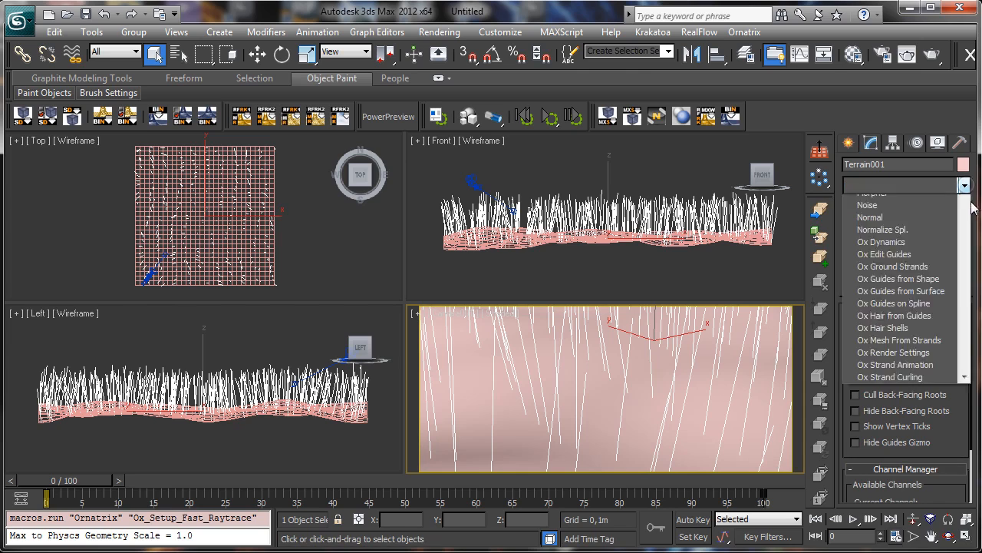
left_click_drag(966, 221, 968, 441)
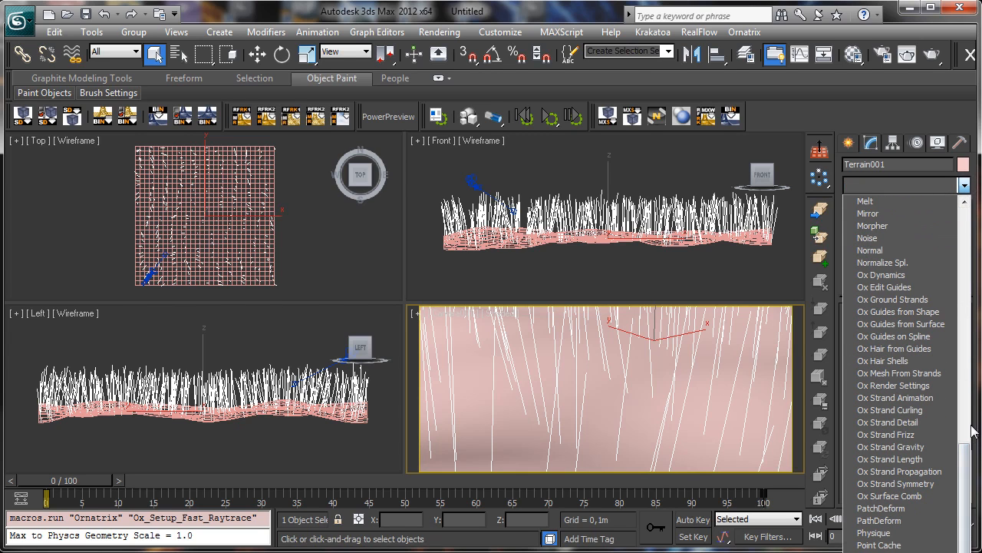
left_click(890, 459)
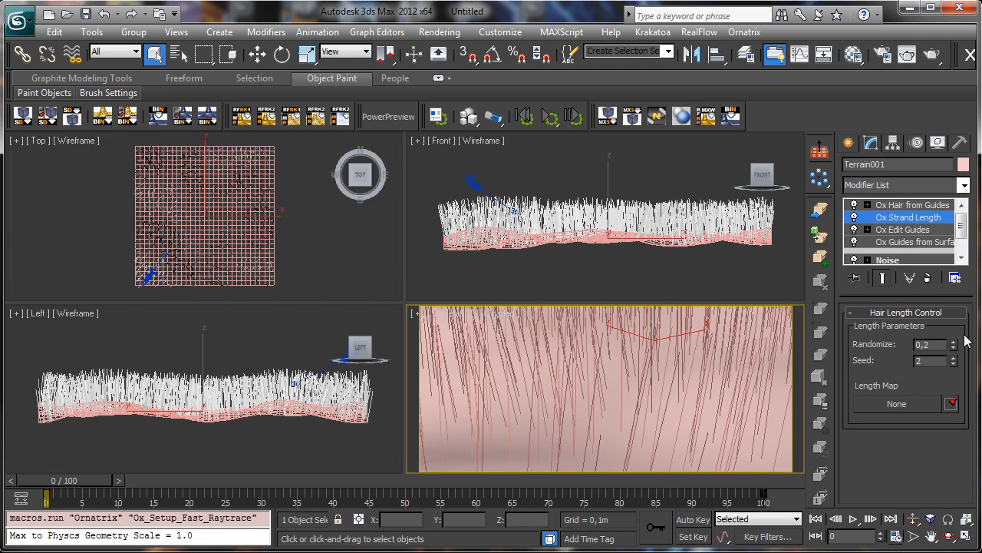
left_click_drag(954, 344, 944, 250)
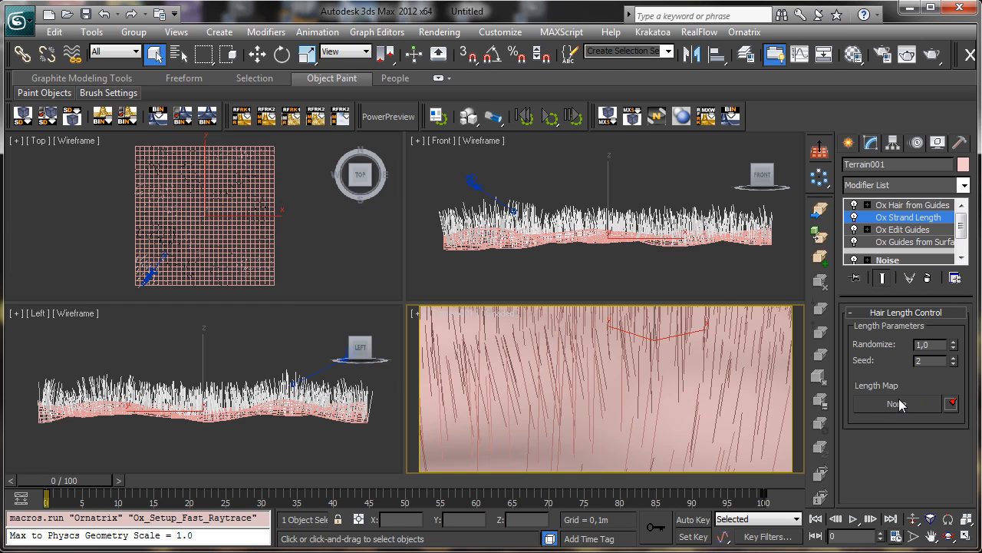
Step: Put a Checker map in the first material's diffuse slot and assign that map as the Ox Strand Length modifier's Length Map
left_click(853, 53)
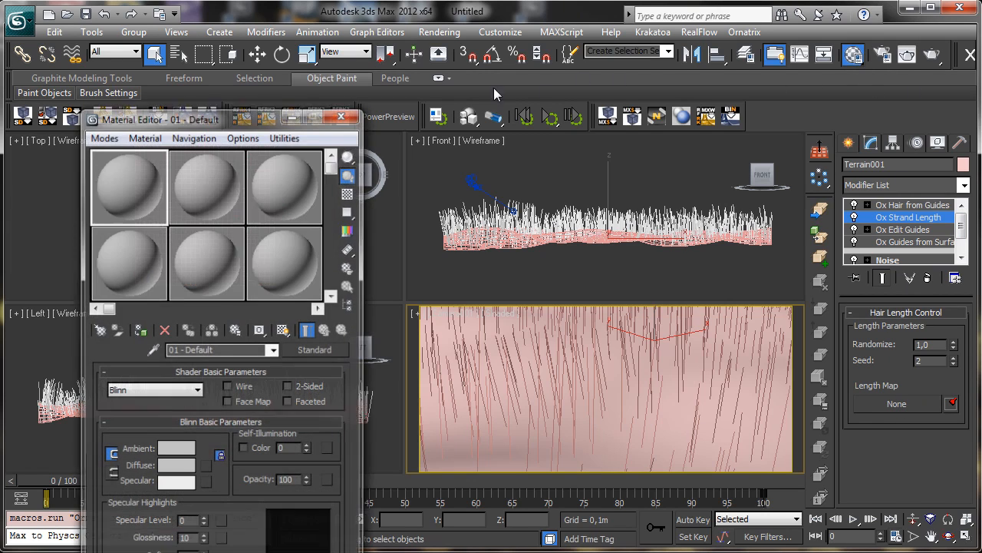
left_click(206, 466)
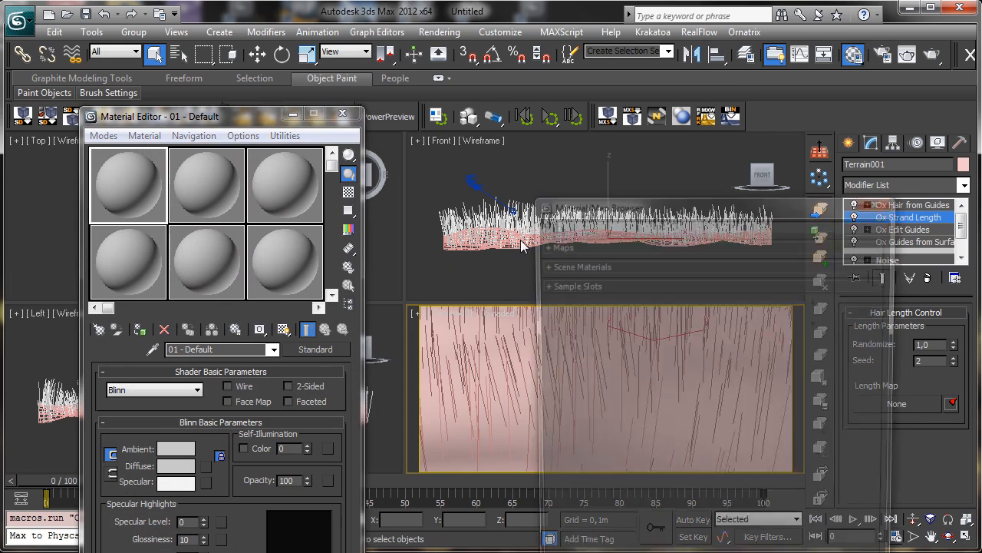
left_click(623, 240)
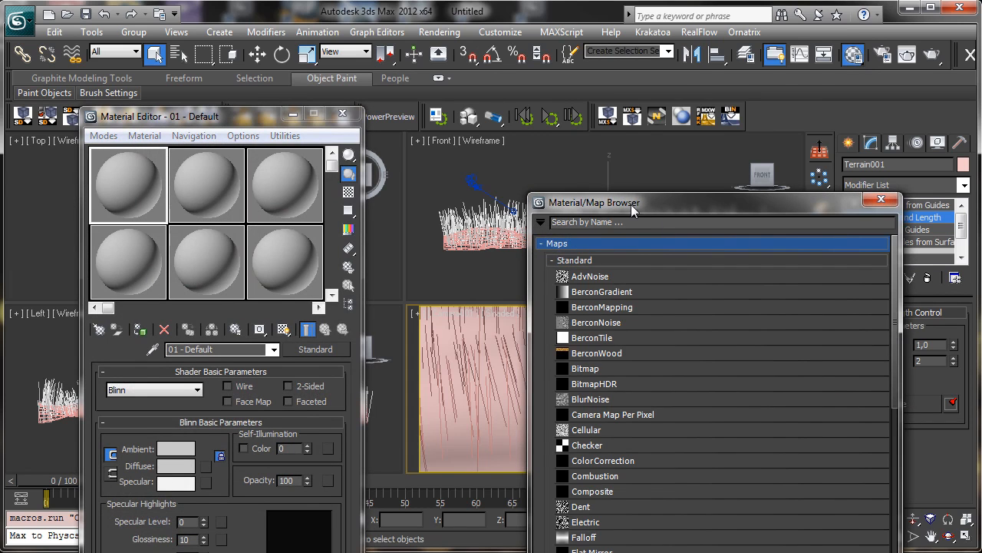
left_click_drag(630, 204, 530, 92)
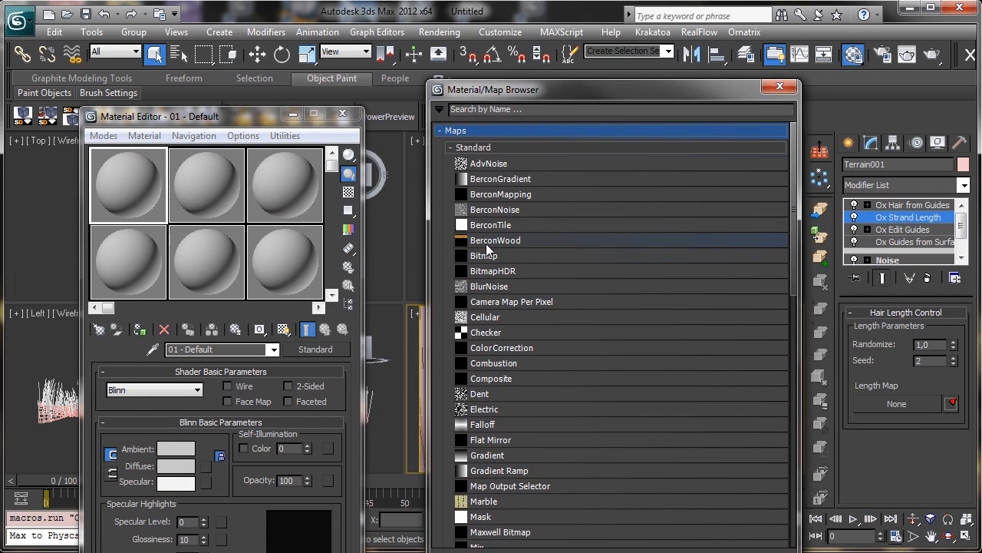
double_click(491, 333)
left_click_drag(316, 349, 844, 403)
left_click(455, 325)
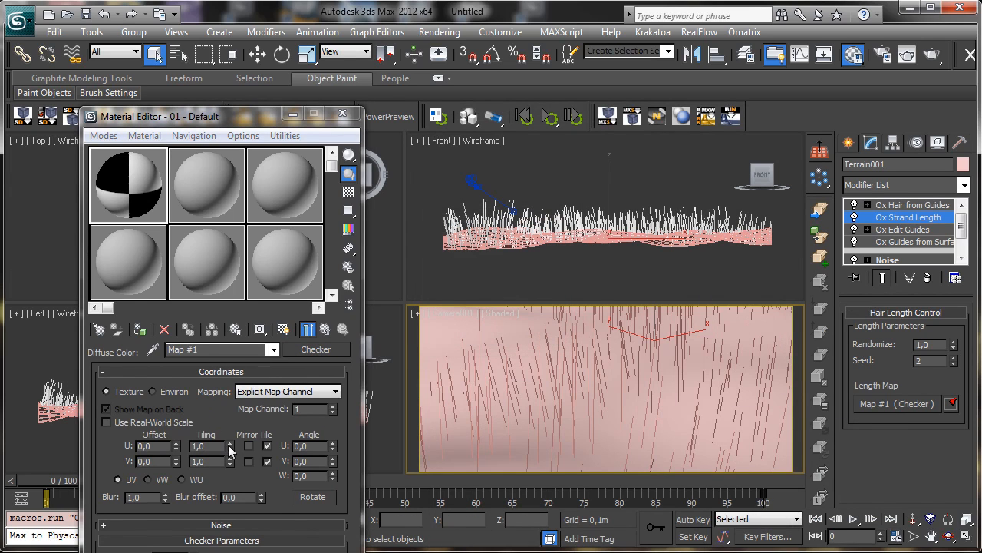
Step: Set the Checker map's U and V tiling to 9,1 and check the strand lengths in the viewports
left_click_drag(229, 445, 237, 383)
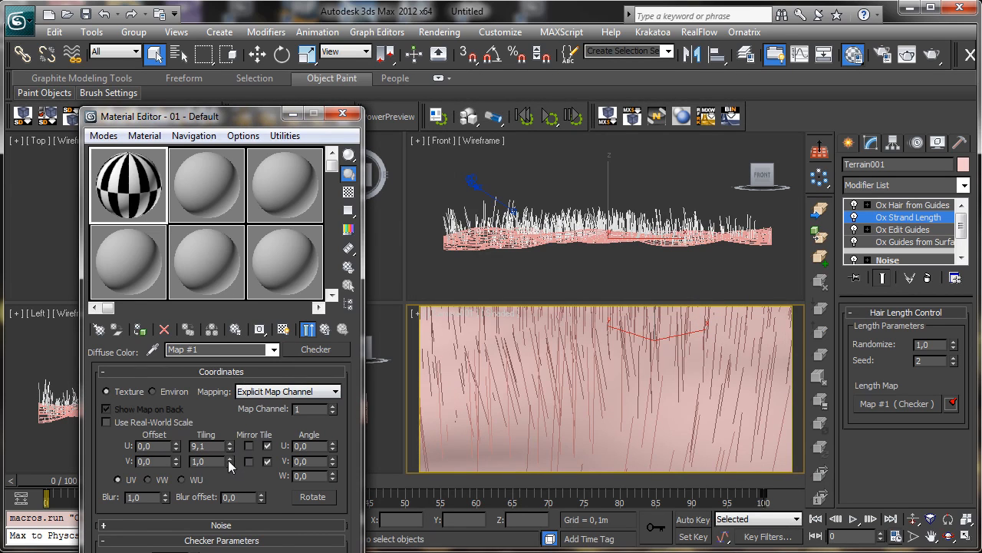
left_click_drag(229, 465, 242, 401)
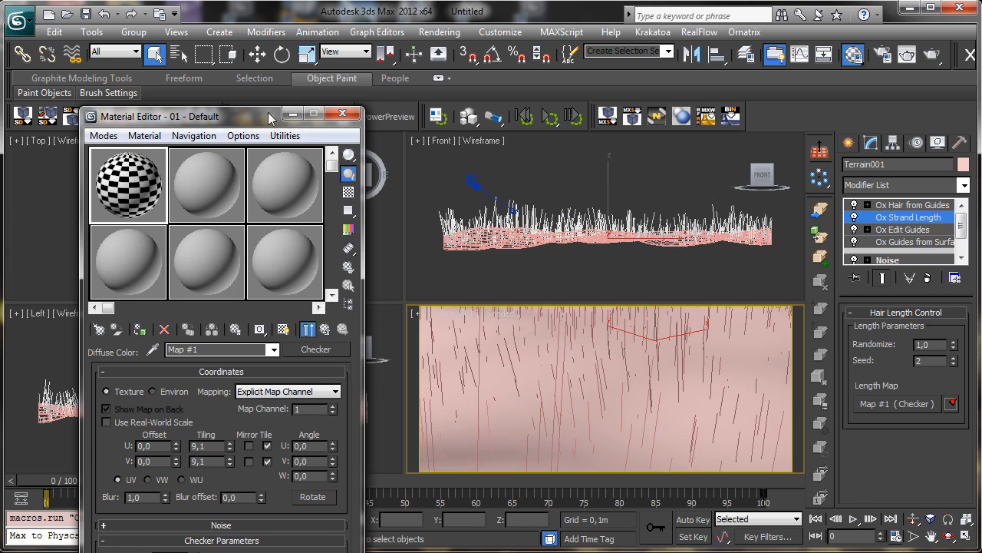
left_click_drag(269, 117, 738, 195)
right_click(273, 289)
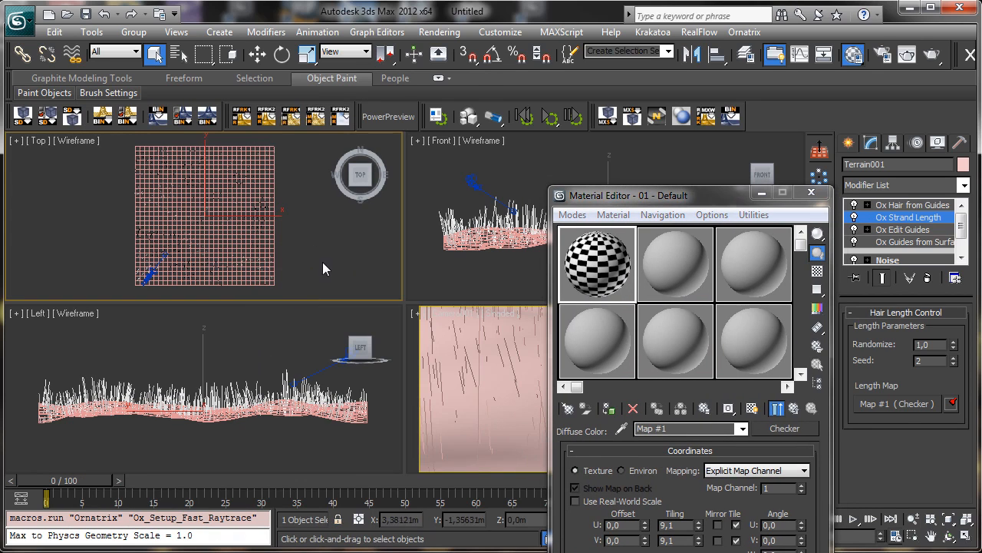
right_click(322, 268)
Step: Clear the Checker map from the Ox Strand Length modifier's Length Map slot
left_click_drag(676, 201, 174, 145)
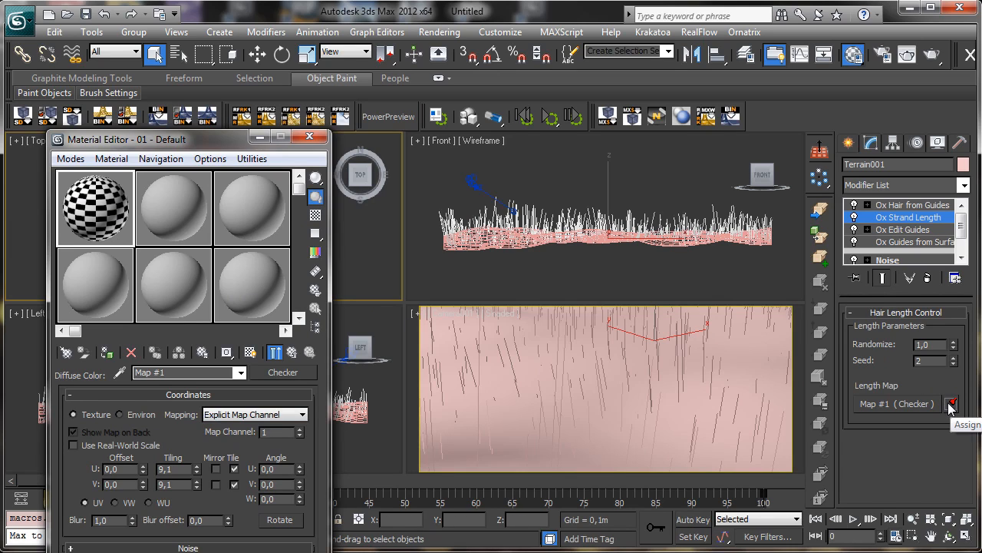
right_click(873, 404)
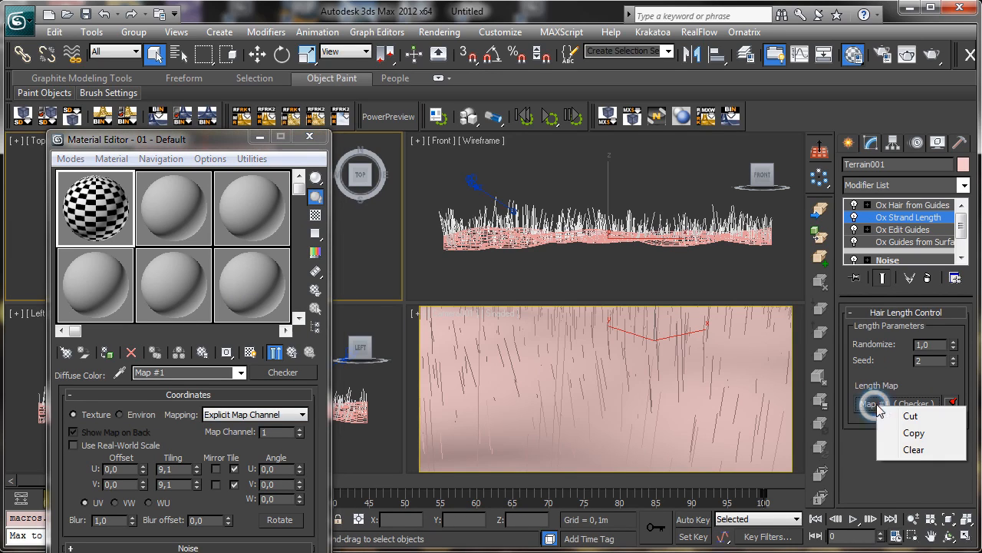
left_click(919, 449)
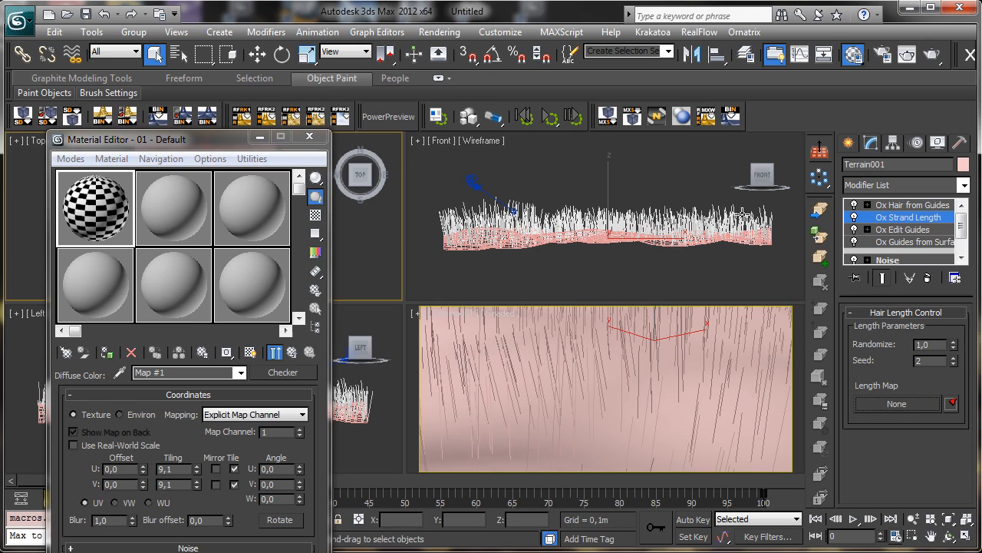
Step: Enter the Strands sub-level of the Ox Edit Guides modifier
left_click(915, 230)
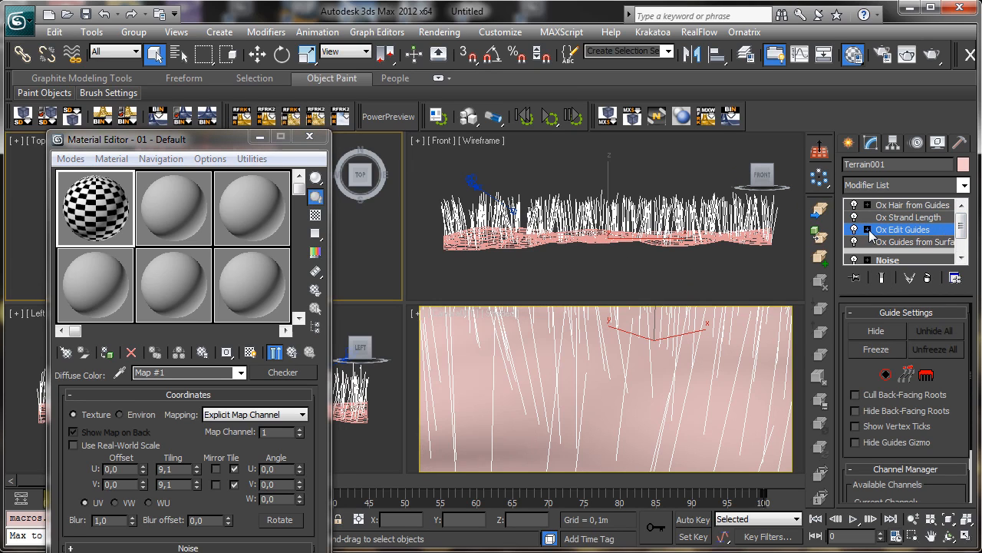
left_click_drag(961, 220, 965, 244)
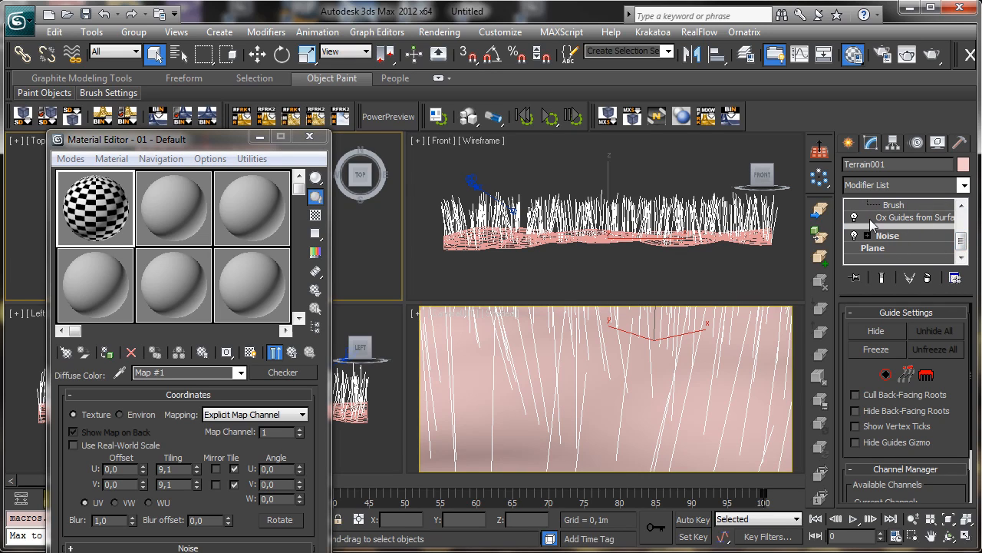
scroll(933, 230, "up", 4)
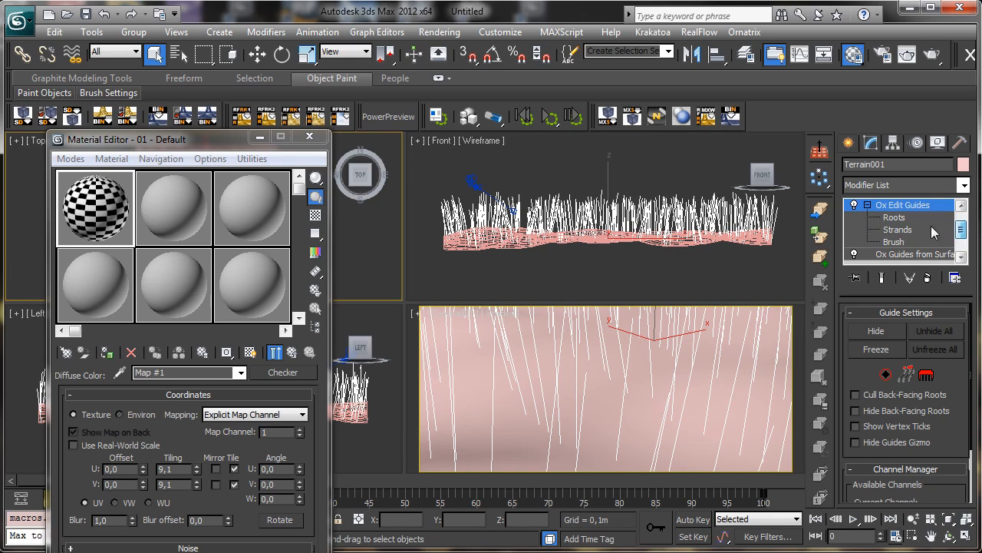
left_click(898, 254)
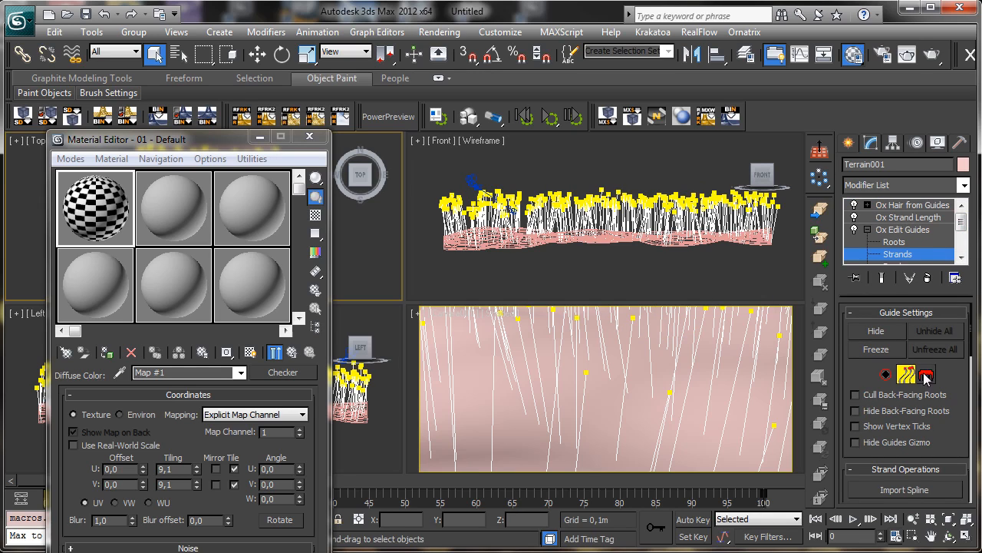
Step: Examine the Strand Operations, Strand IK Solver and Soft Selection settings for strand editing
scroll(952, 368, "down", 3)
scroll(878, 406, "down", 2)
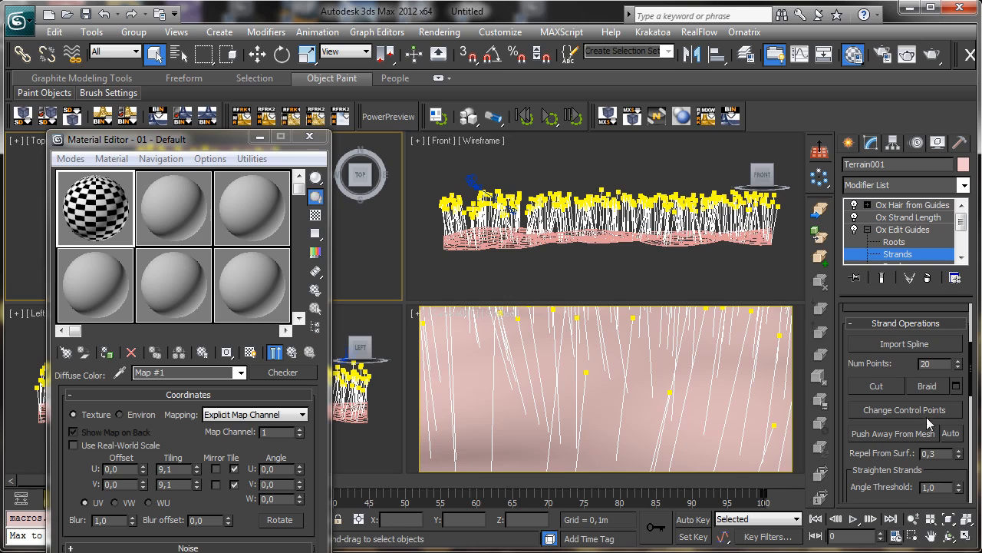
left_click_drag(875, 364, 888, 182)
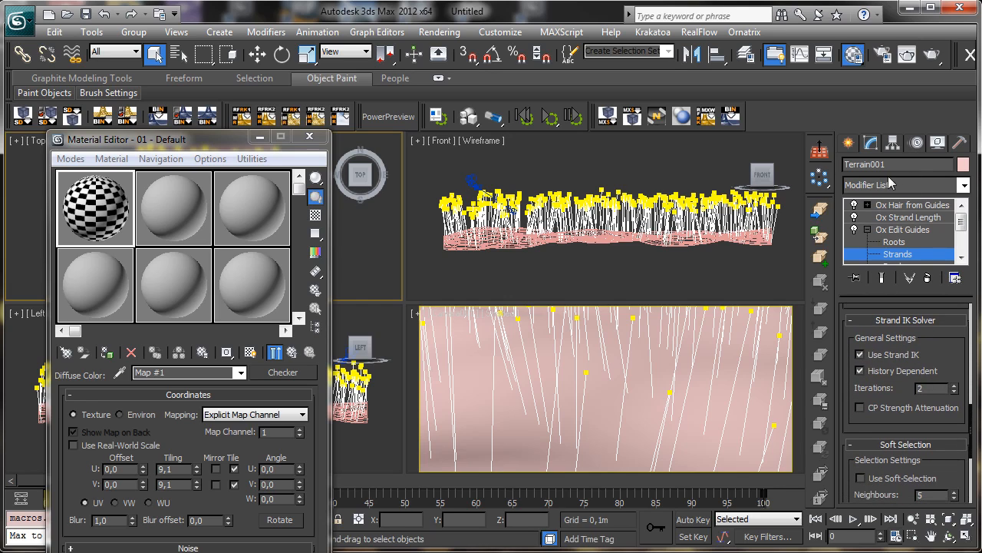
left_click_drag(949, 354, 911, 265)
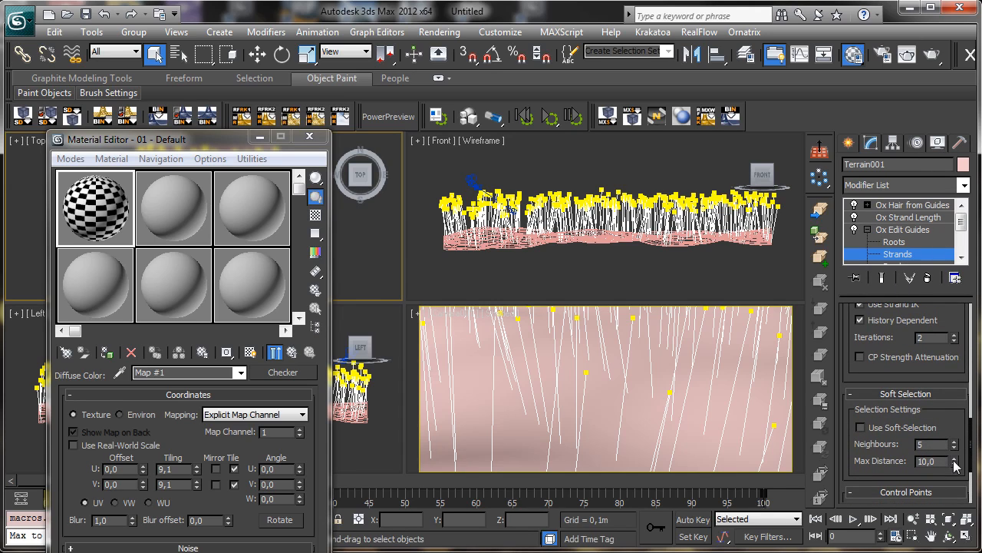
left_click_drag(955, 462, 962, 474)
left_click_drag(966, 306, 956, 370)
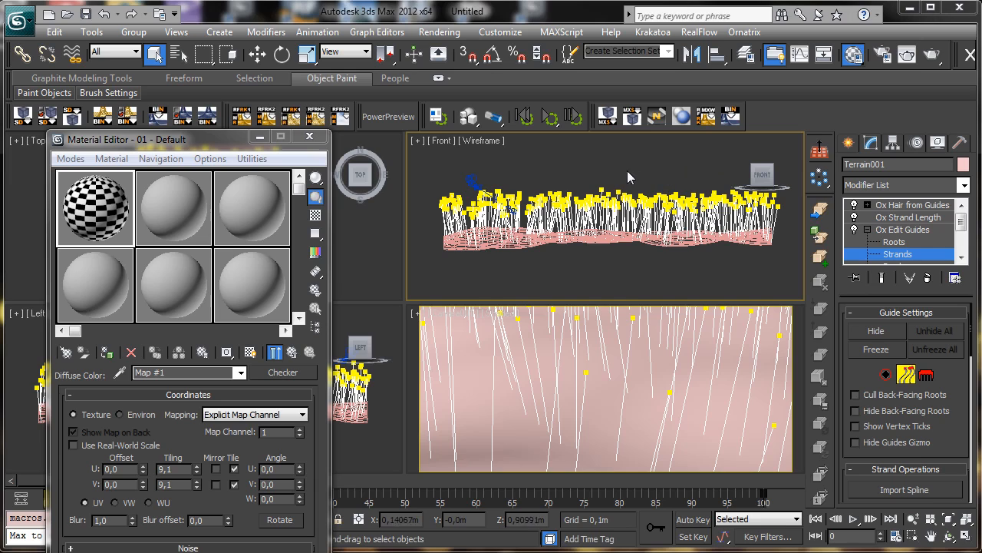
Step: Select a block of strands right of the terrain's centre in the Front view and open the Braiding Controls
left_click_drag(627, 171, 722, 245)
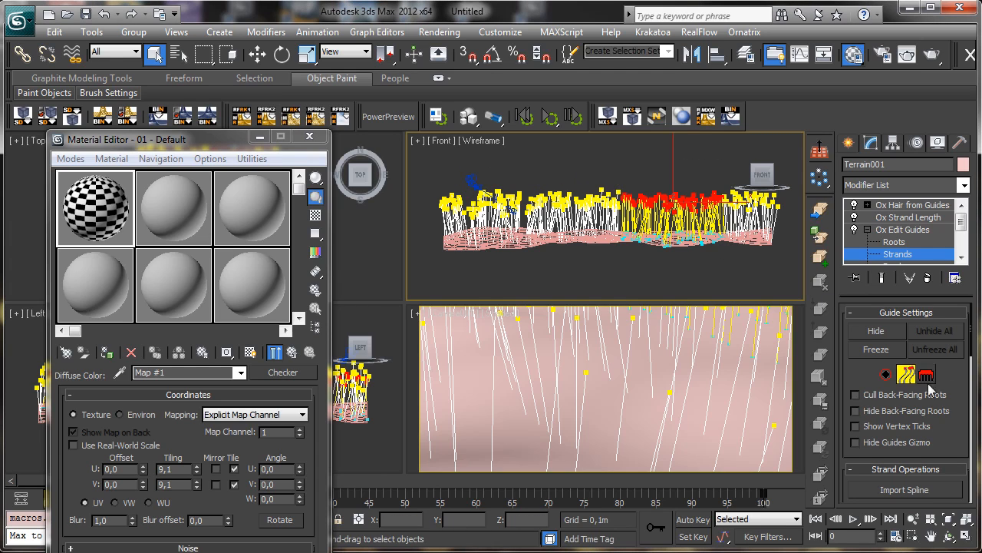
scroll(957, 377, "down", 5)
left_click(955, 375)
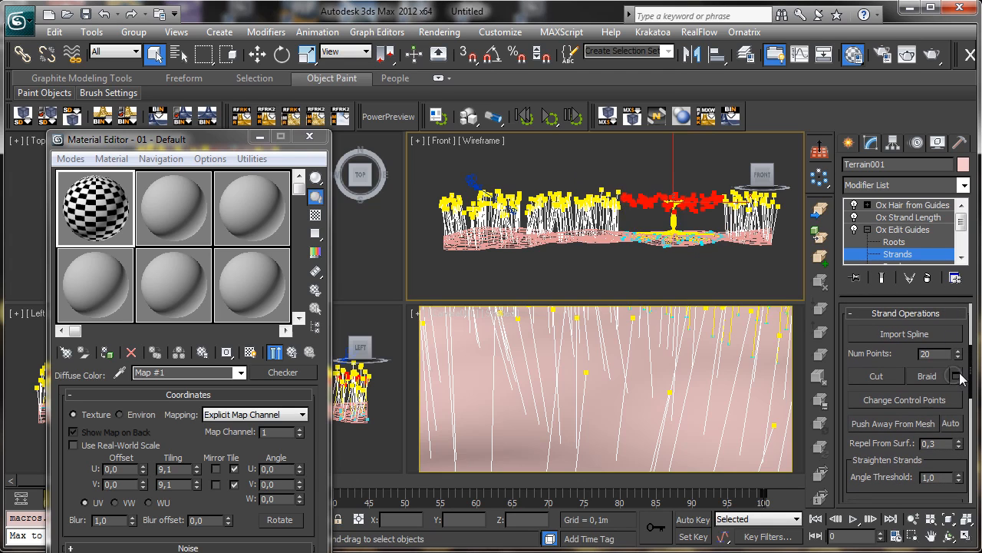
left_click_drag(438, 114, 168, 100)
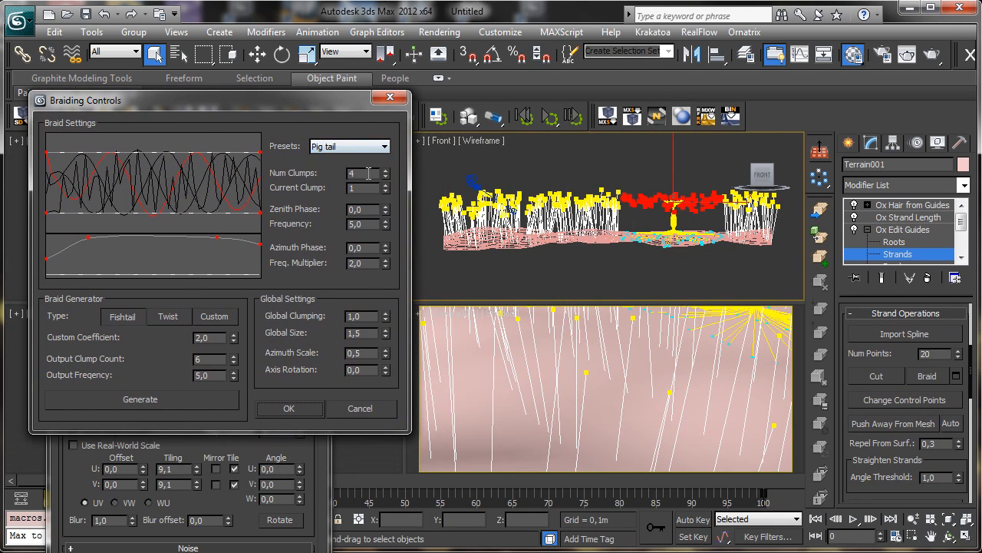
Step: Choose the Wavy clump braid preset and set the number of clumps to 3
left_click(371, 147)
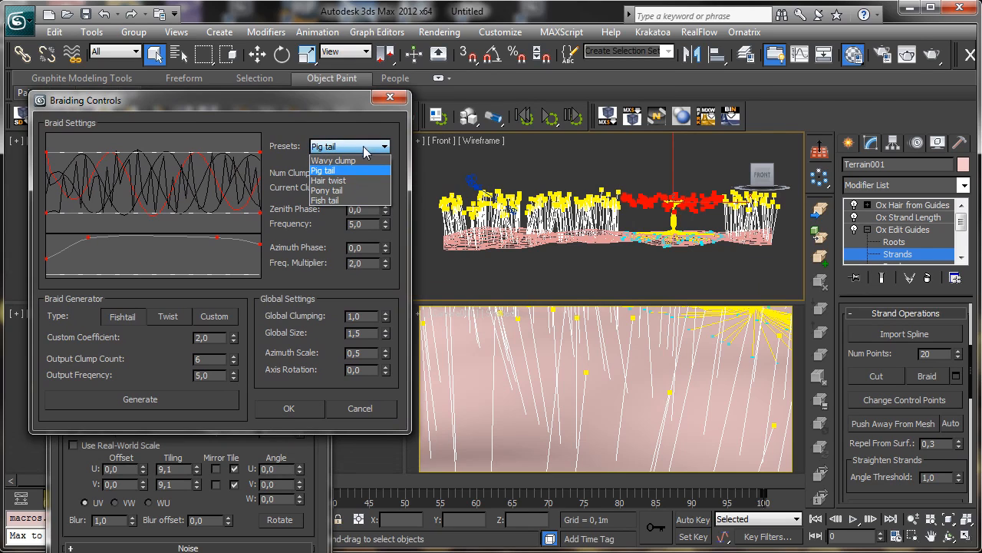
left_click(361, 160)
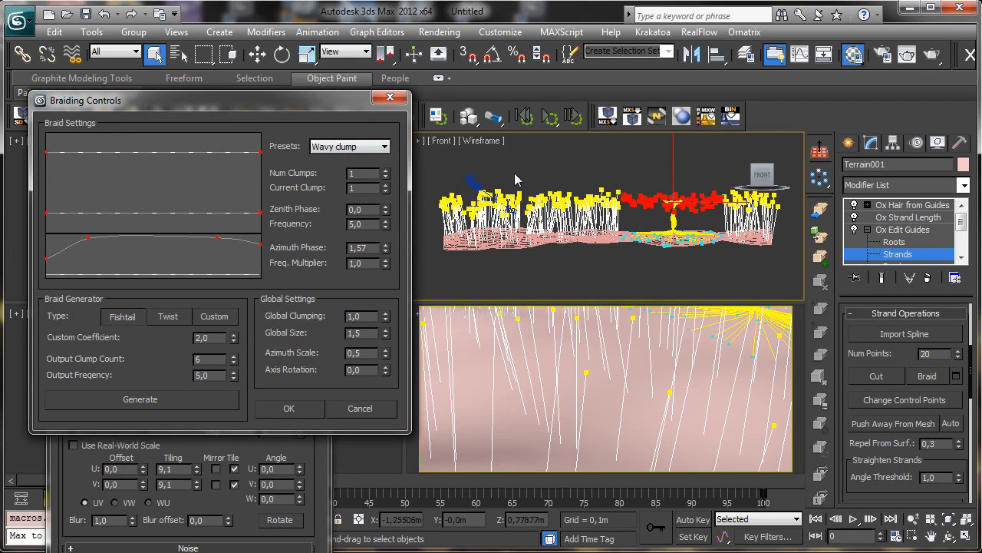
left_click(385, 169)
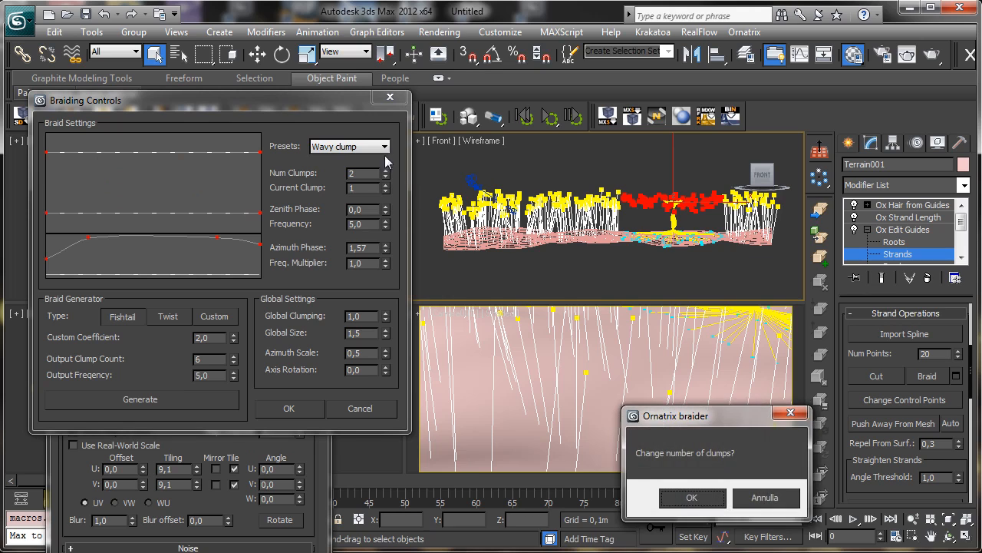
left_click(691, 496)
left_click(385, 169)
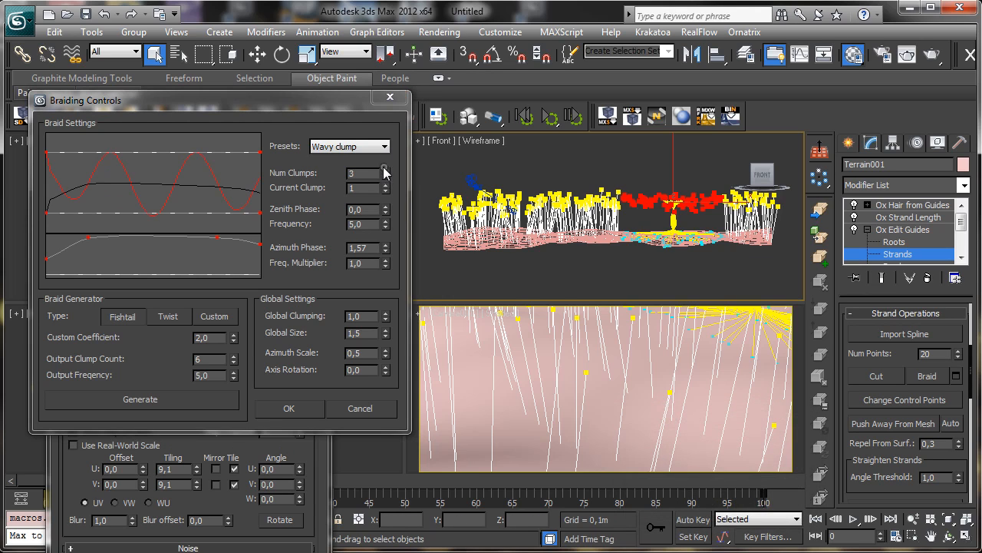
left_click(706, 496)
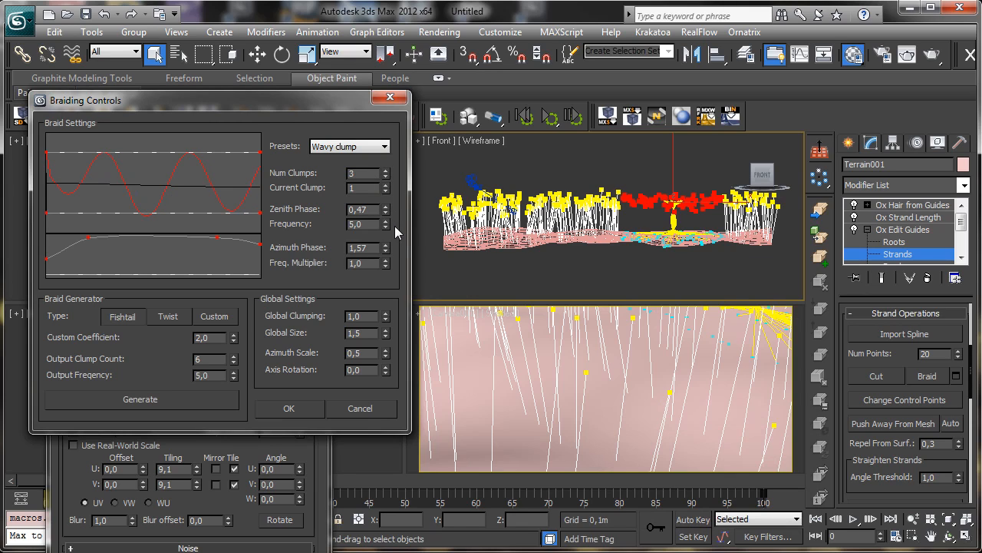
Step: Try a generated Twist braid with six output clumps on the selected strands, and discard the braiding changes
mouse_move(389, 216)
left_mouse_down()
mouse_move(395, 190)
mouse_move(393, 212)
left_mouse_up()
left_click_drag(386, 266, 391, 192)
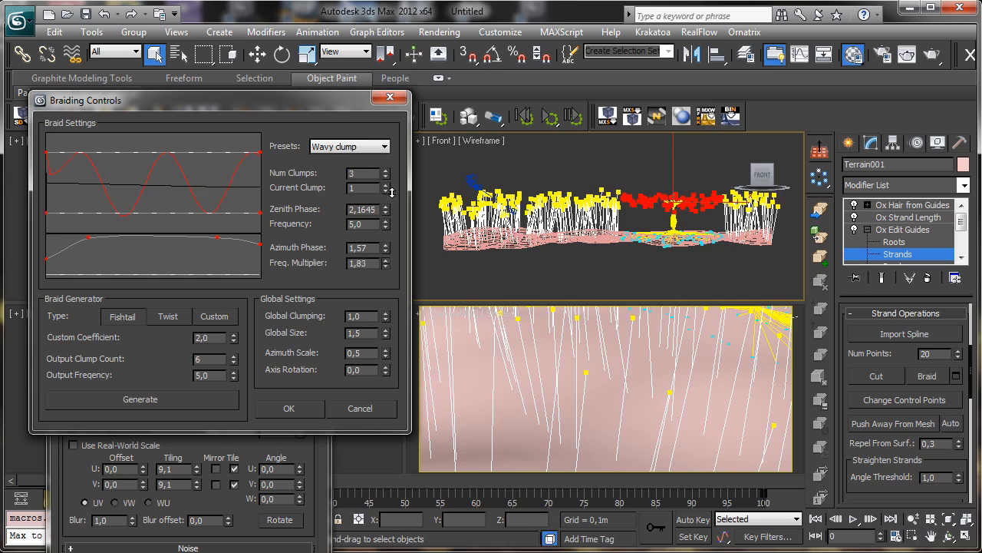
left_click(172, 317)
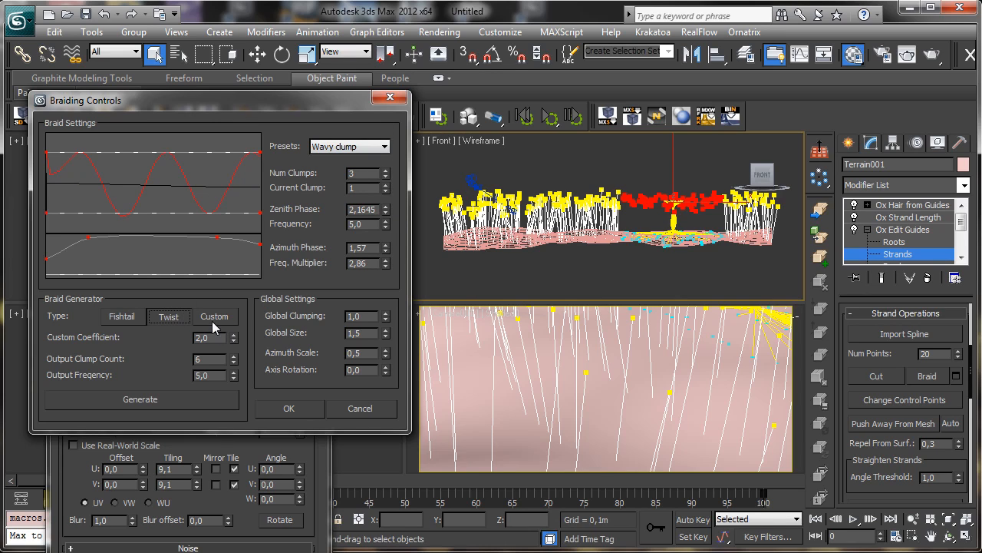
left_click(201, 399)
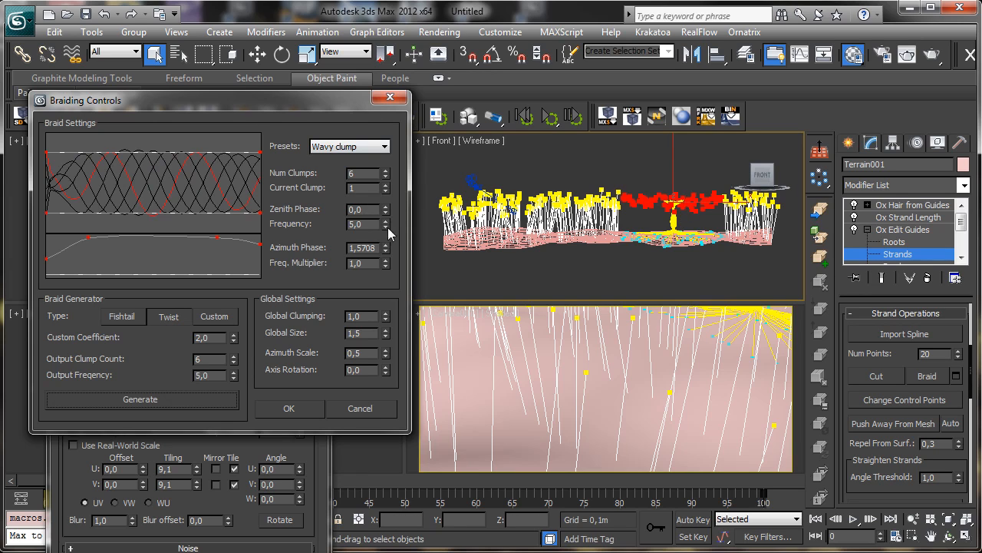
left_click(360, 408)
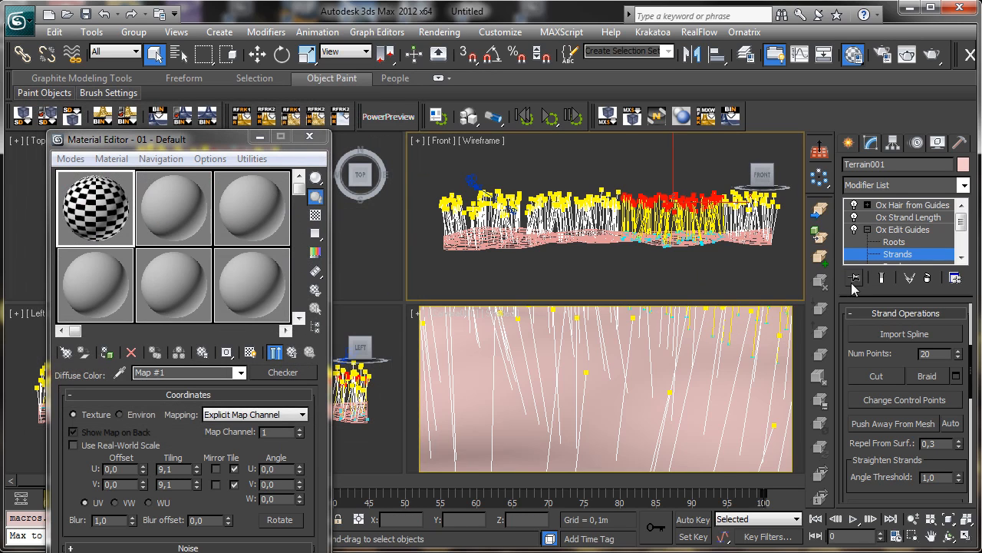
Step: Leave strand editing in Ox Edit Guides and select the Ox Strand Length modifier in the stack
left_click(905, 230)
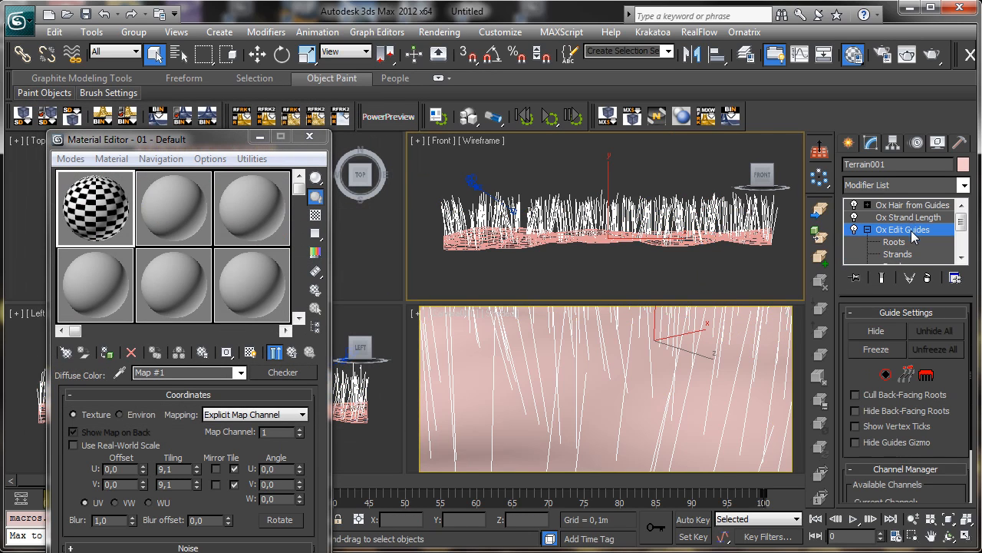
left_click(910, 218)
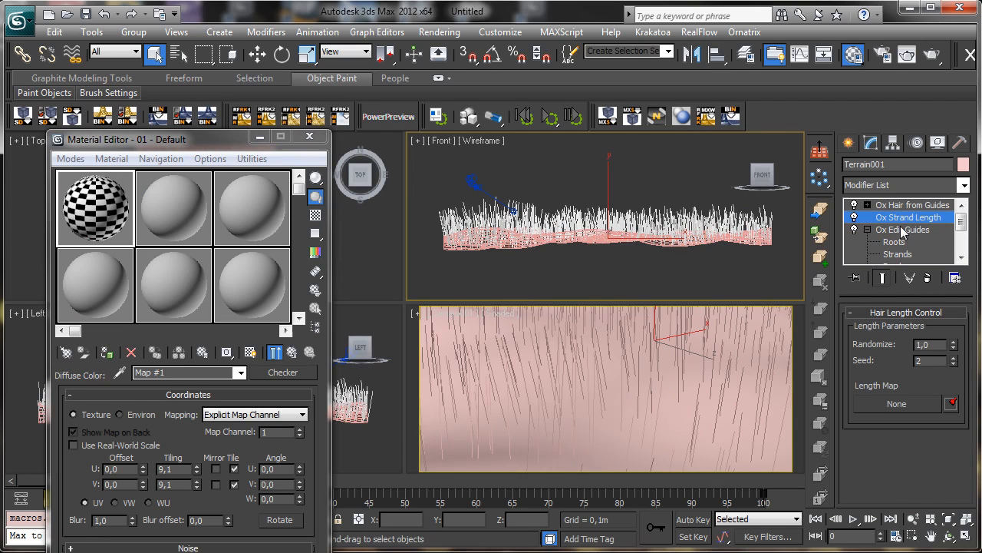
Step: Try an Ox Strand Clustering modifier with amount 1,54 and wisp-based clusters, and remove it from the stack
left_click(964, 185)
scroll(944, 384, "down", 10)
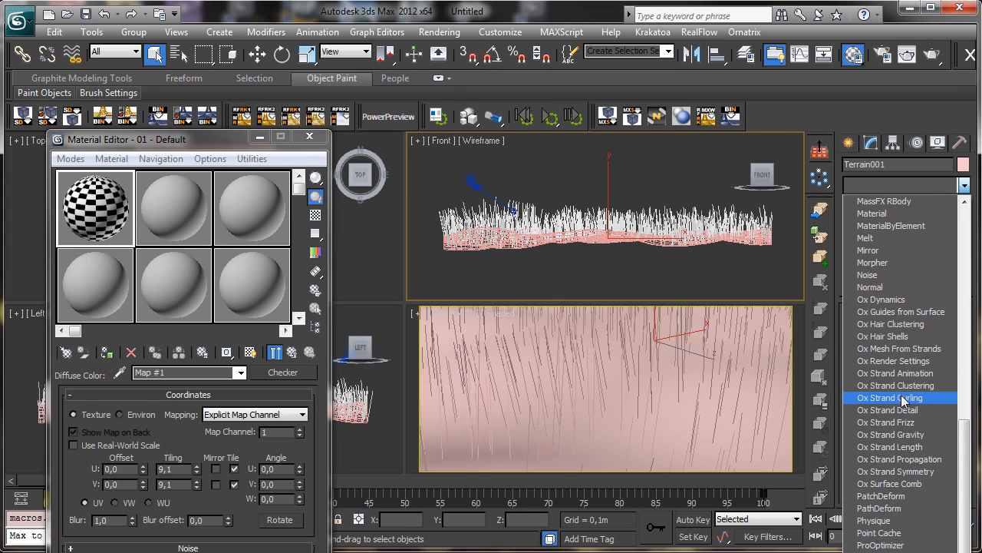
left_click(897, 386)
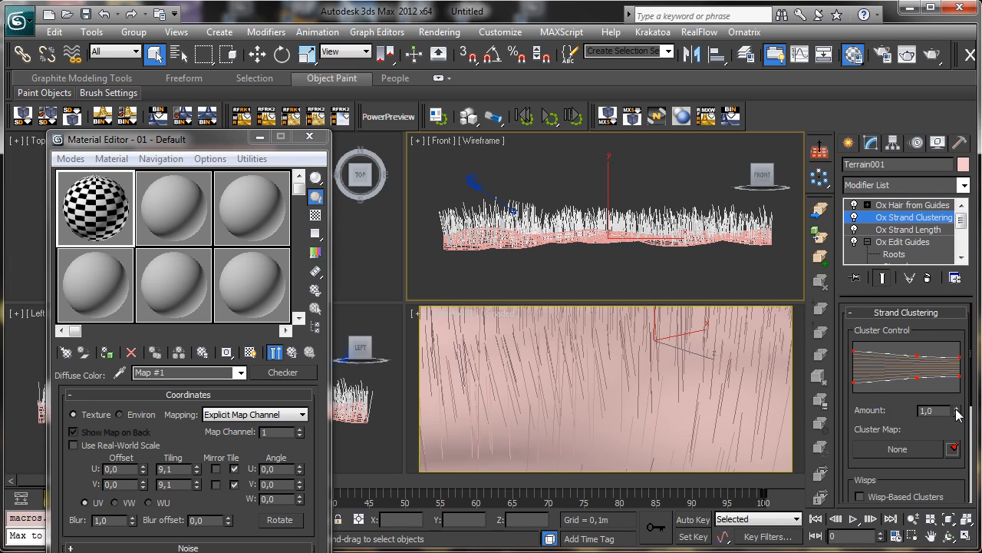
left_click_drag(957, 414, 955, 416)
left_click_drag(885, 477, 886, 393)
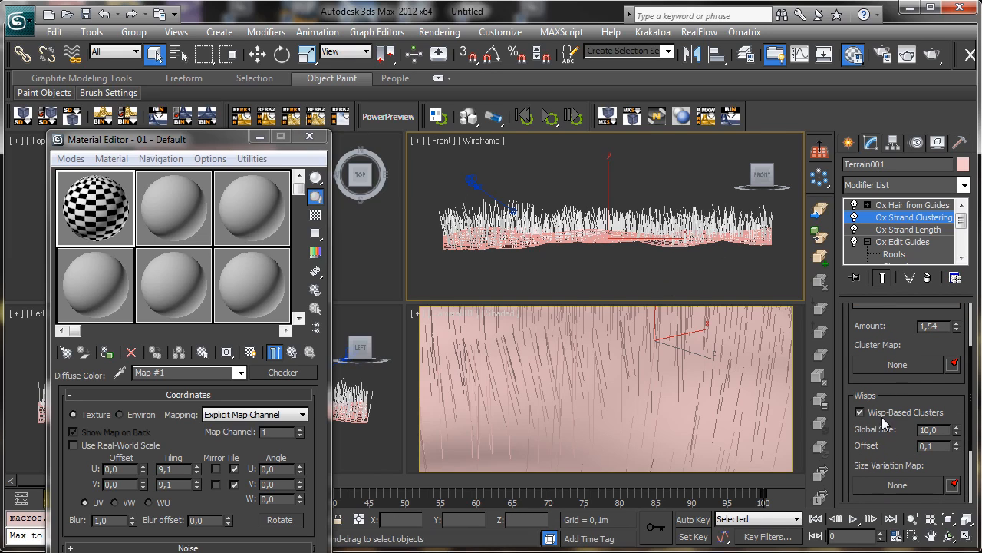
left_click(927, 277)
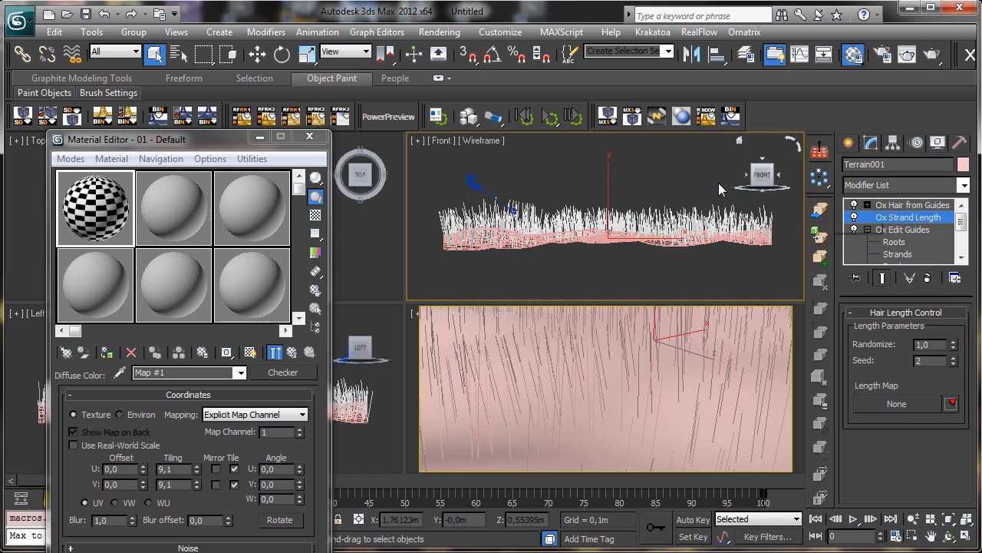
Step: Add an Ox Strand Frizz modifier directly above Ox Strand Length
left_click(964, 185)
left_click_drag(963, 219, 961, 422)
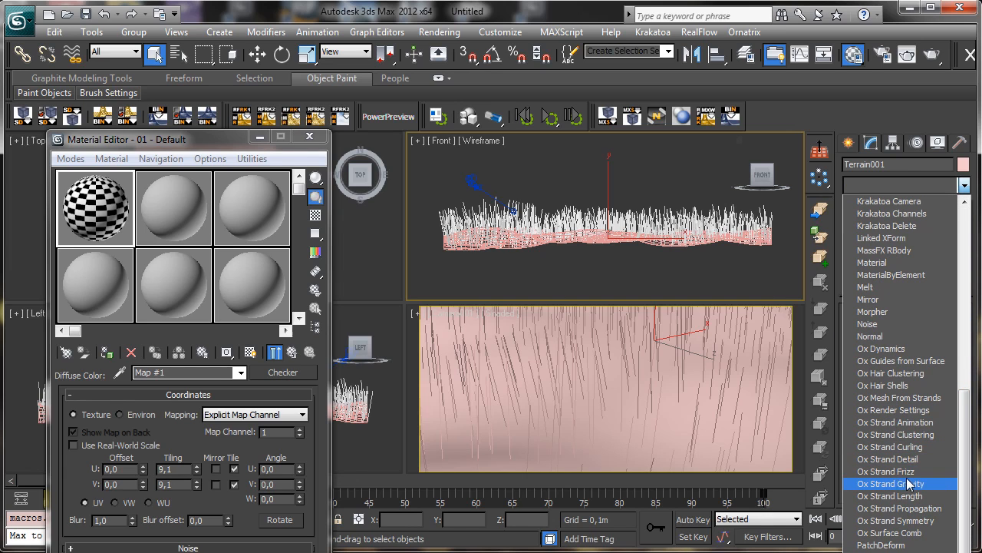
left_click(910, 472)
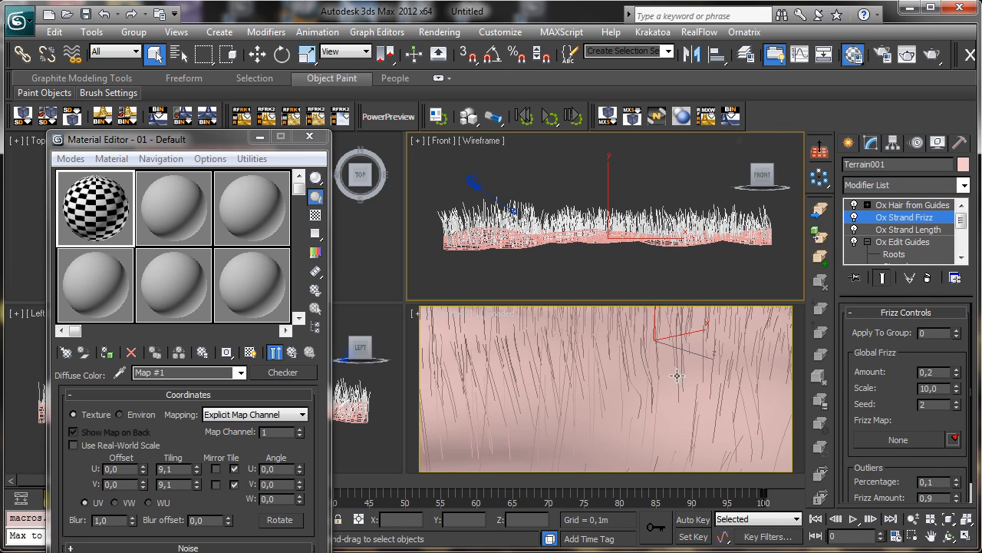
Step: Set the global frizz amount to 0,54 and the frizz scale to 12,3
right_click(956, 371)
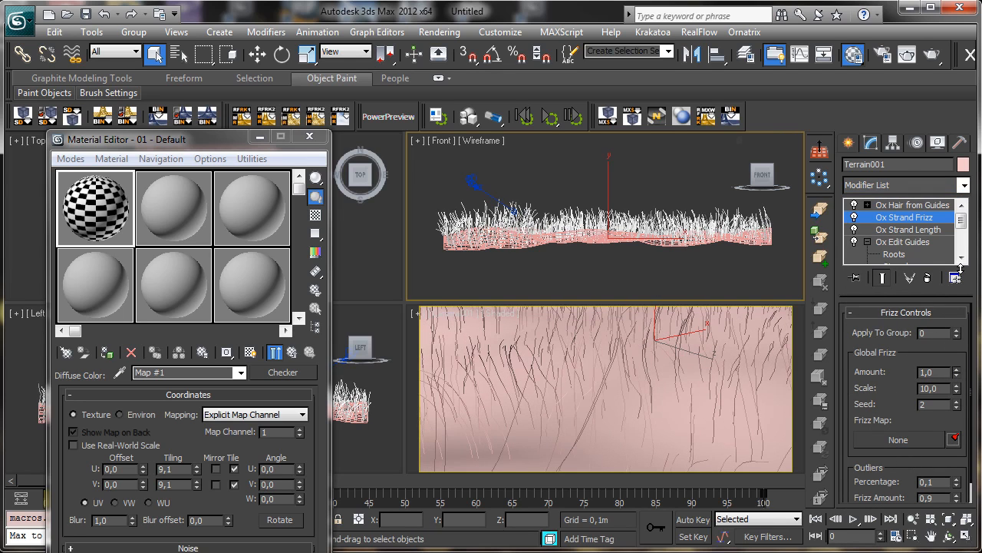
left_click_drag(952, 412, 964, 339)
left_click_drag(957, 389, 946, 369)
Step: Set the frizz outliers to a percentage of 0,8 and a frizz amount of 0,58
left_click_drag(883, 393, 883, 305)
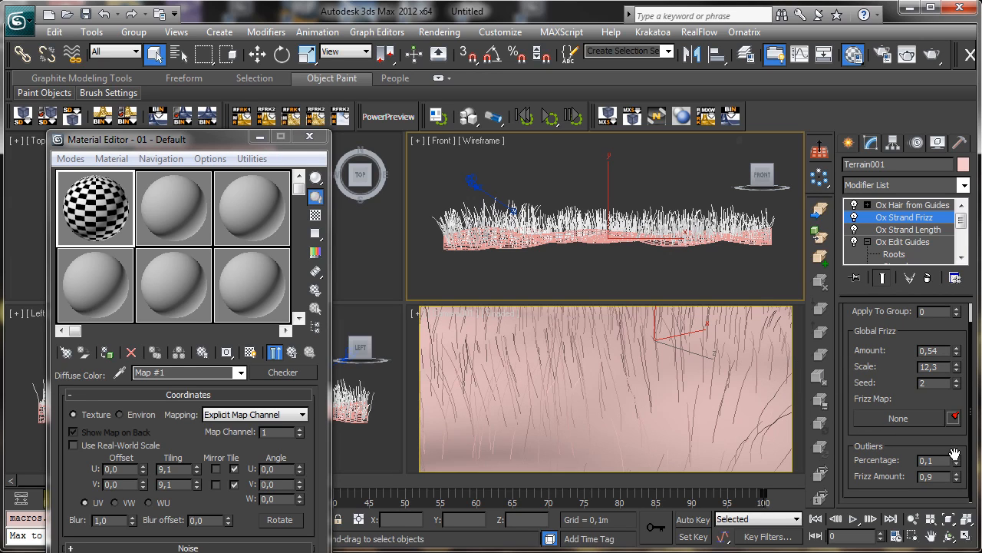
left_click_drag(955, 460, 942, 422)
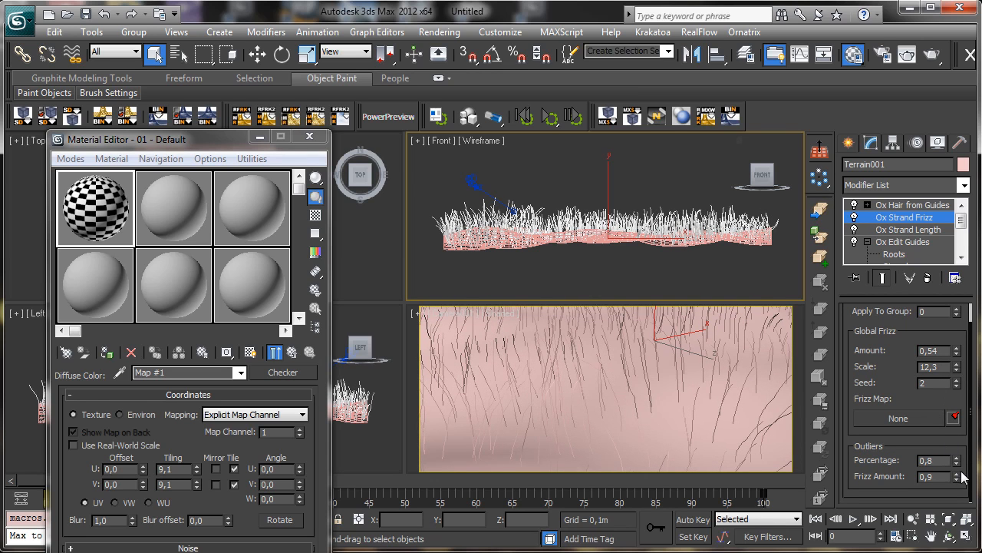
left_click_drag(957, 475, 952, 414)
left_click_drag(947, 458, 949, 514)
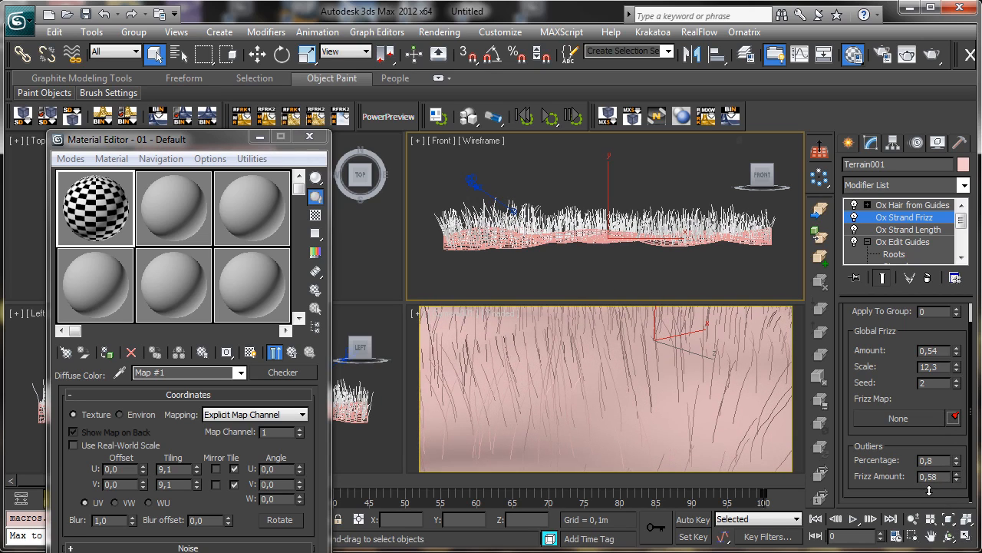
Step: Show the Ox Hair from Guides settings in a command panel widened to two columns, and minimise the Material Editor
left_click(925, 206)
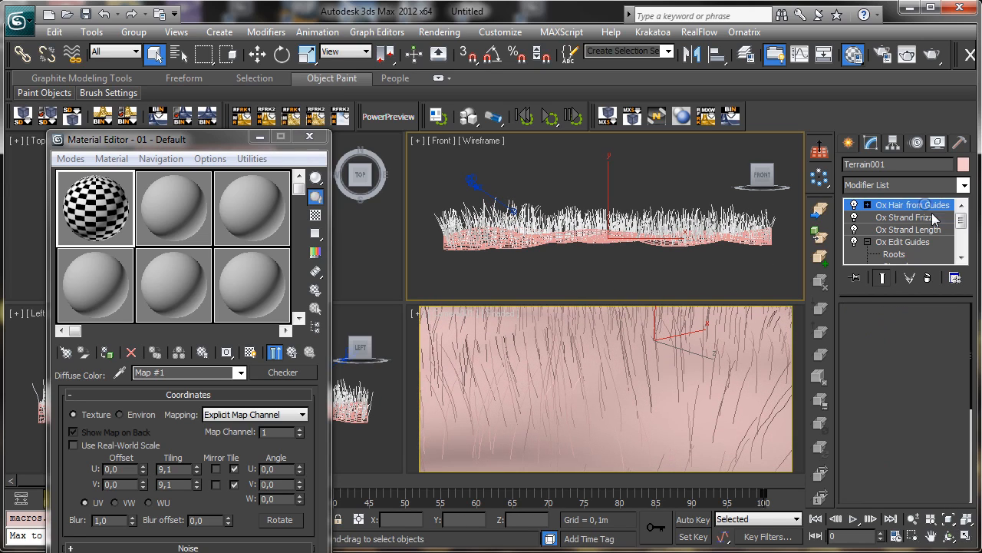
left_click(546, 400)
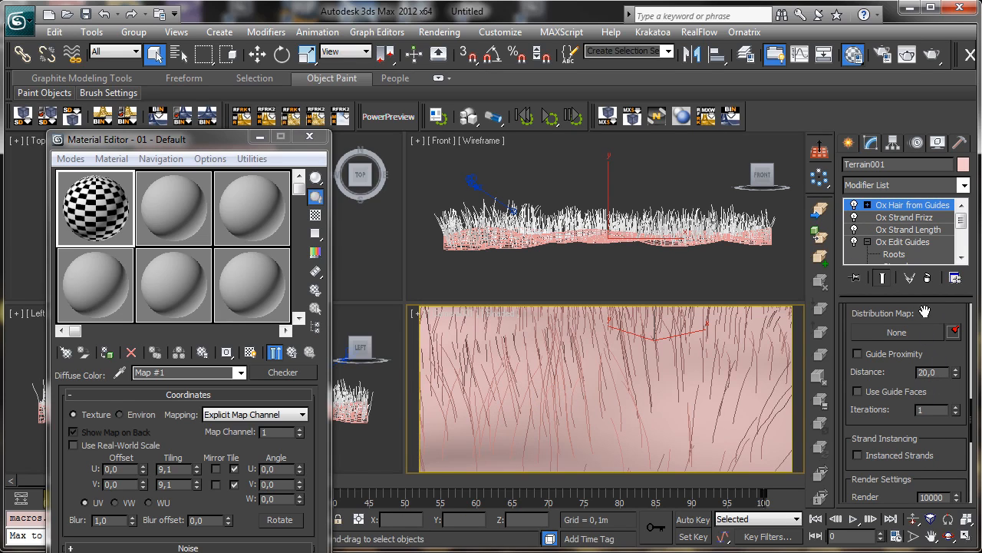
scroll(840, 345, "up", 3)
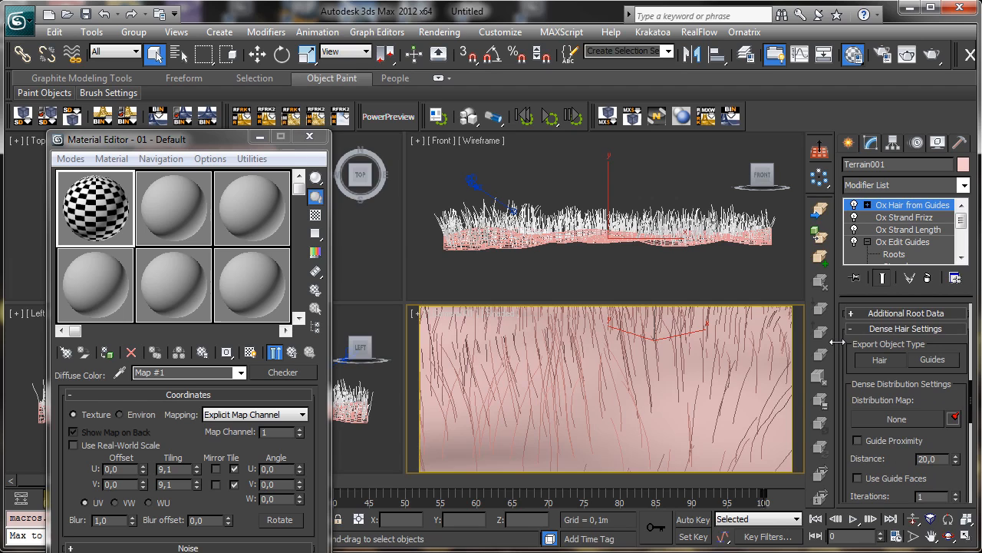
left_click_drag(839, 342, 682, 283)
left_click(259, 137)
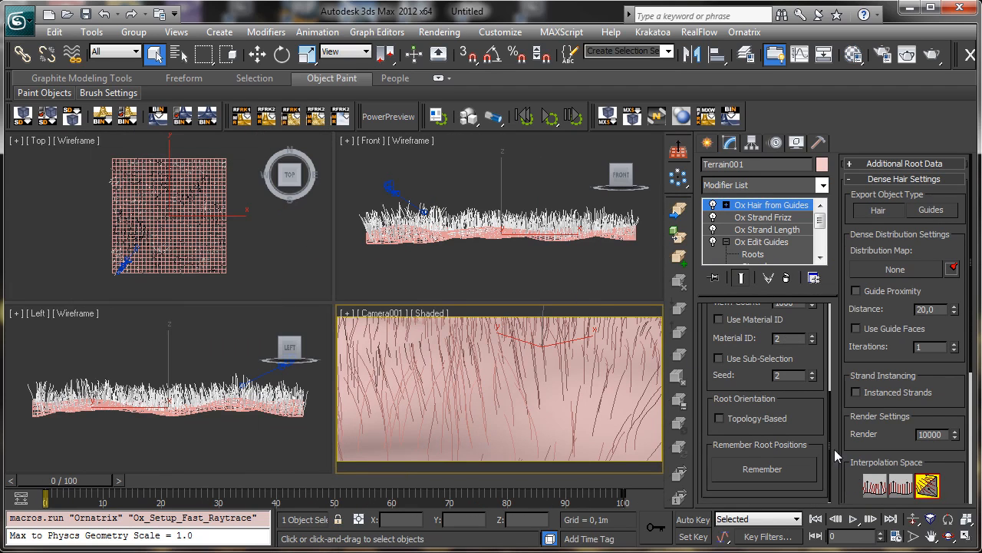
Step: Maximize the Camera001 viewport and dolly the camera back so the terrain's far edge comes into view
left_click(966, 536)
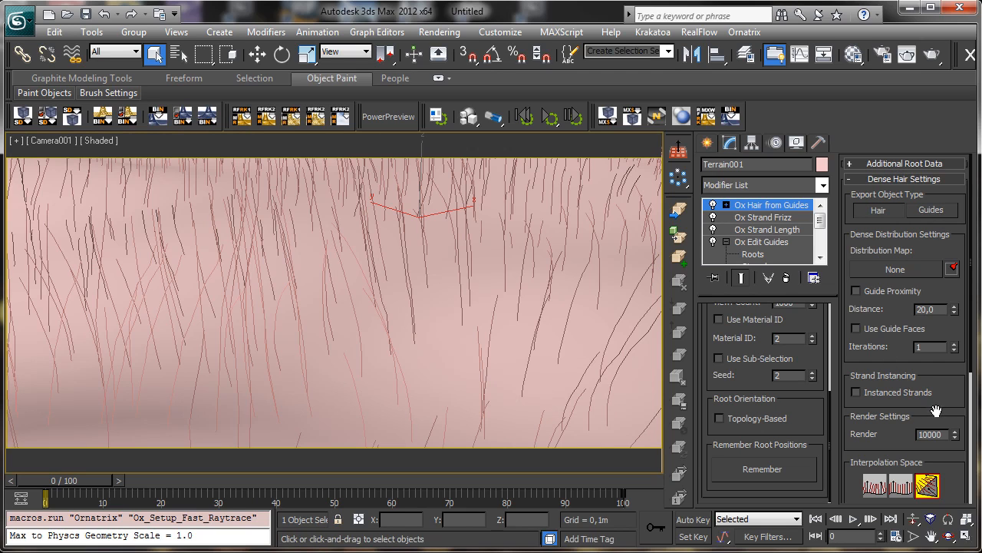
scroll(813, 344, "up", 5)
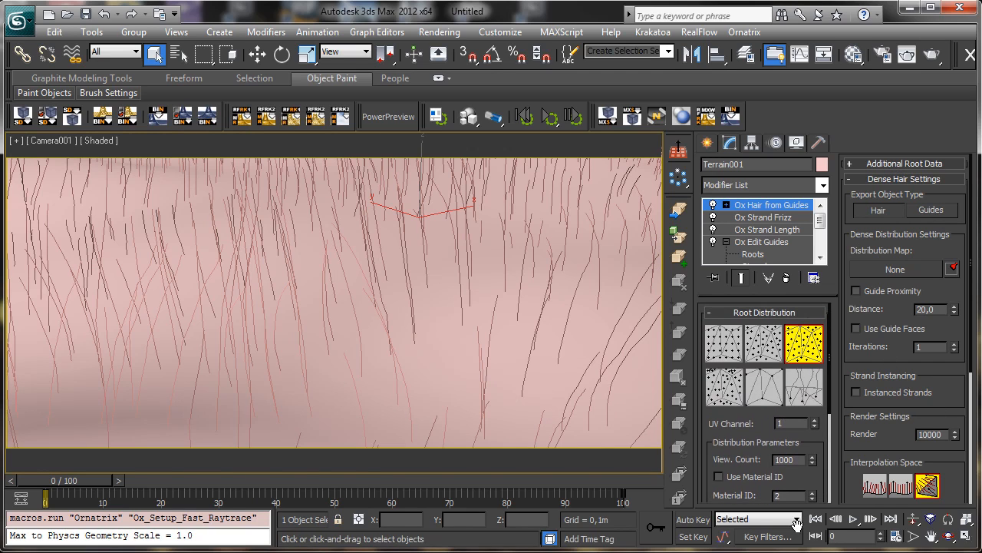
left_click_drag(739, 435, 794, 317)
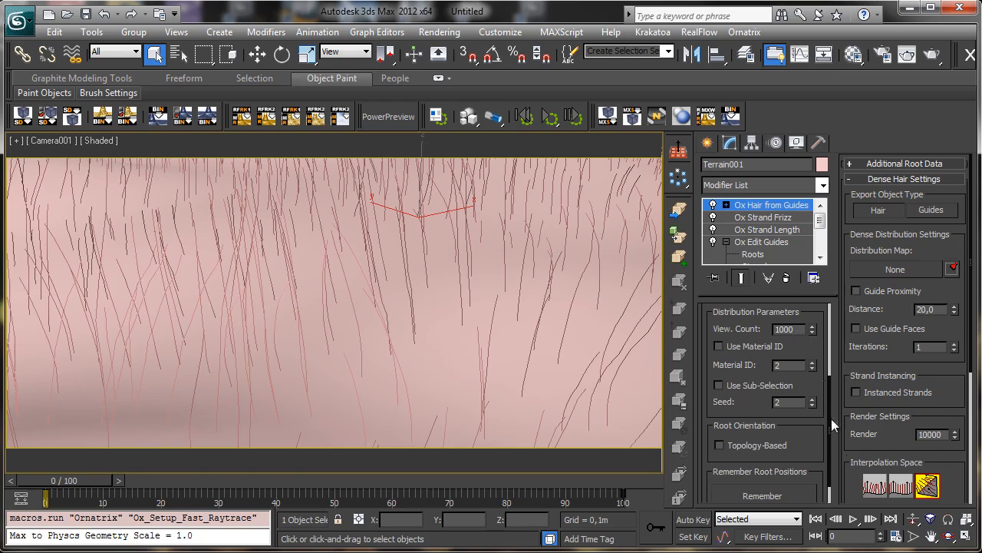
key("alt+z")
left_click_drag(530, 351, 605, 427)
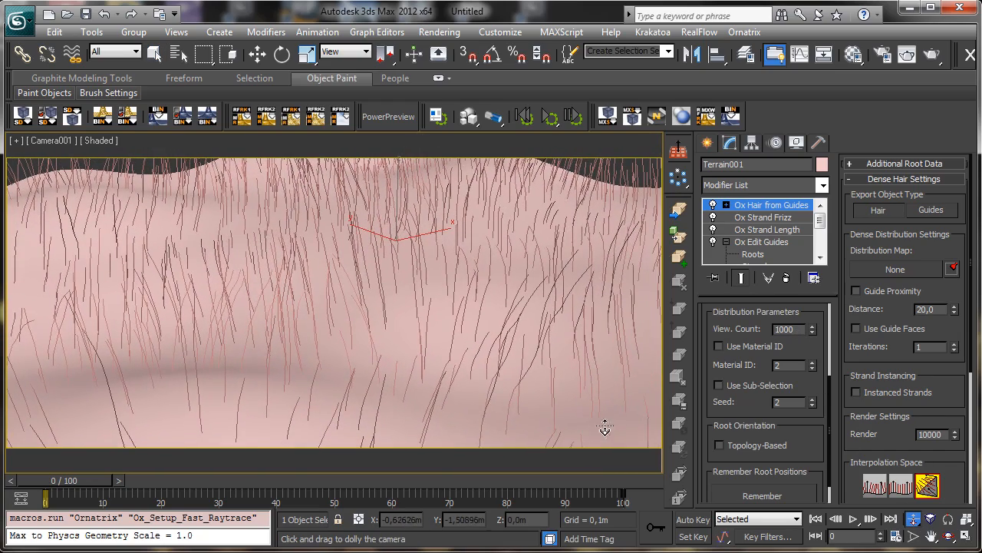
Step: Set the render hair count of Ox Hair from Guides to 1000
scroll(912, 430, "down", 1)
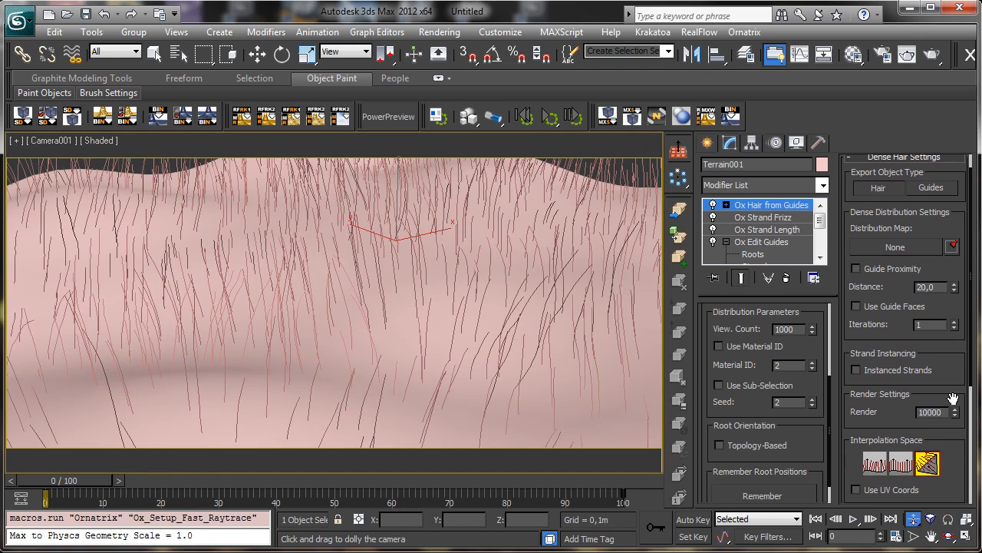
double_click(949, 413)
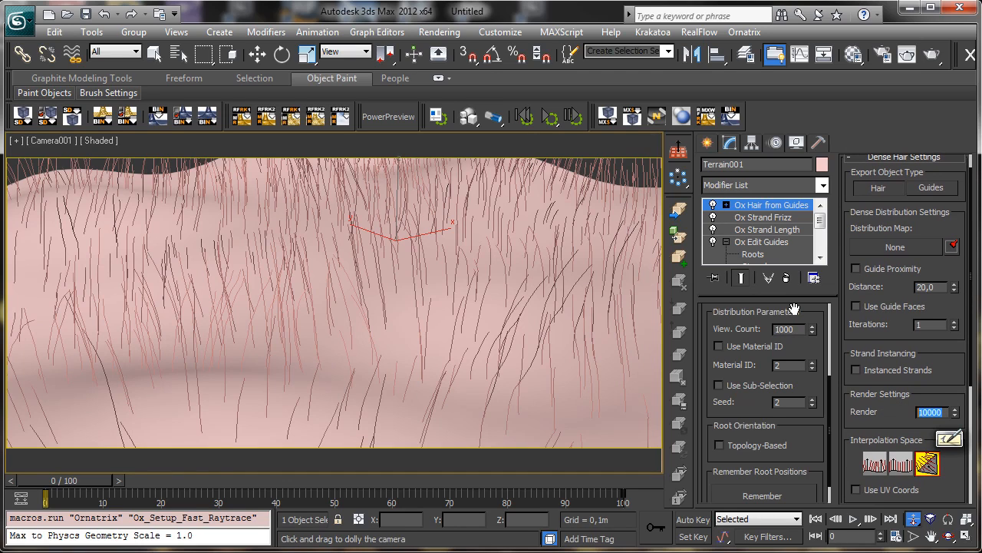
type("1000")
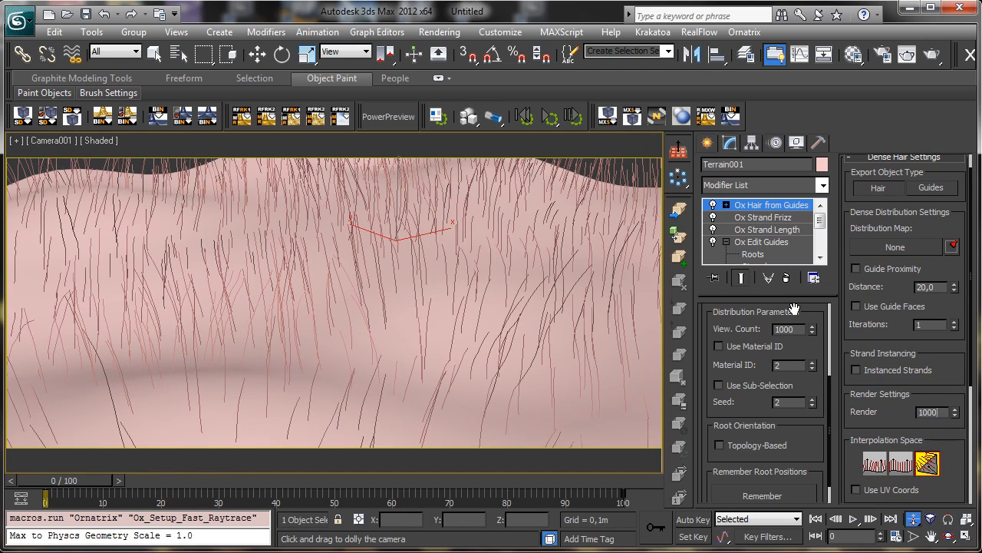
type("0")
key("Return")
type("1")
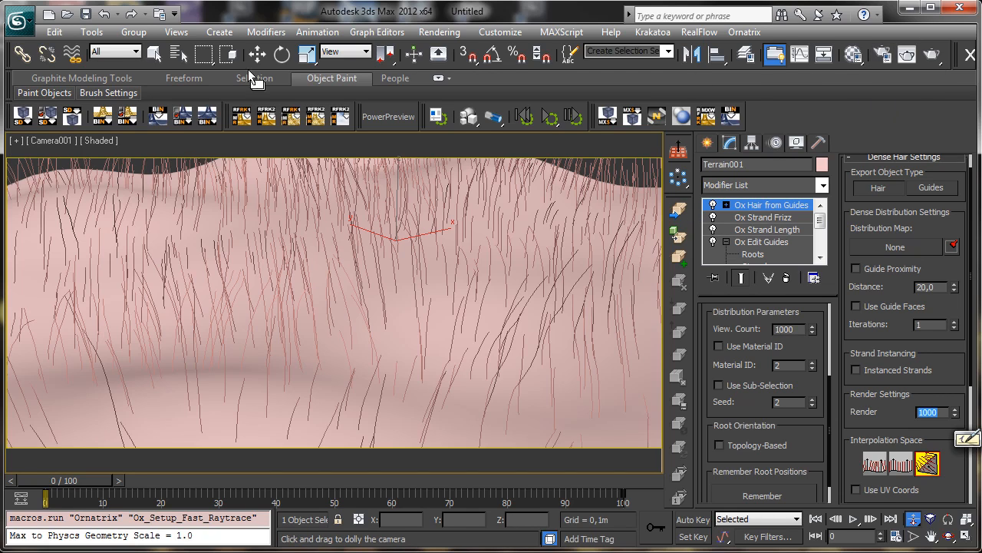
Step: Render the Camera001 view with the Default Scanline Renderer and put the rendered frame window away
left_click(883, 54)
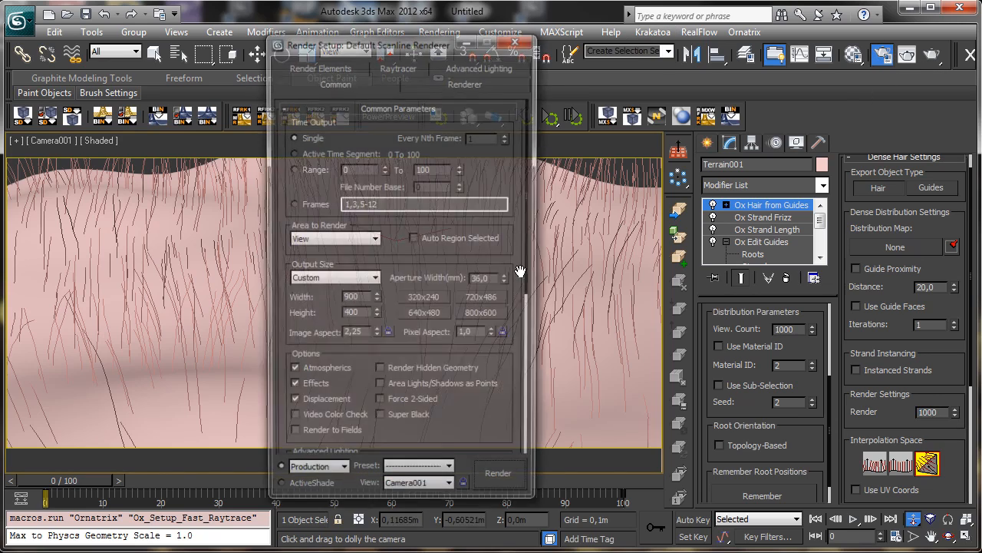
left_click(479, 479)
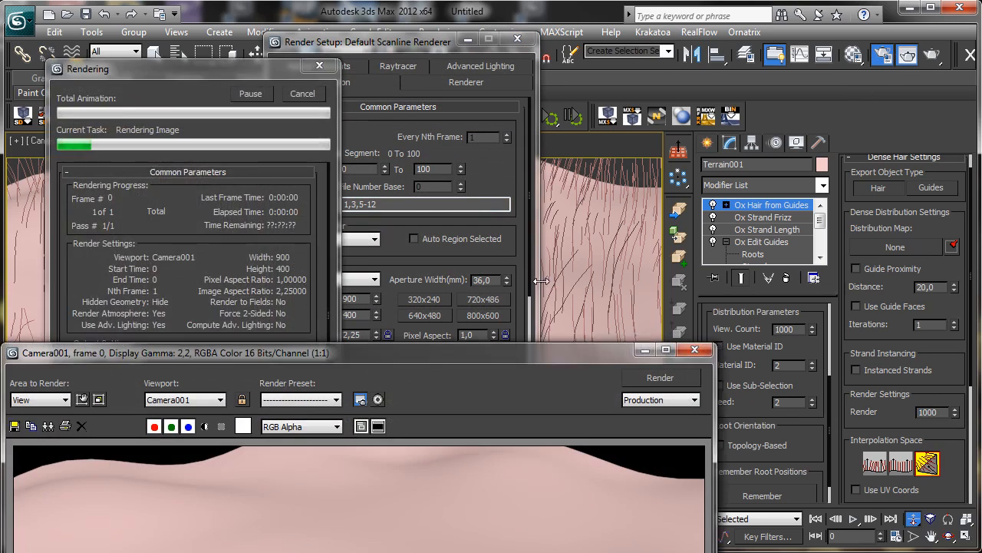
left_click_drag(399, 407, 488, 160)
left_click(745, 158)
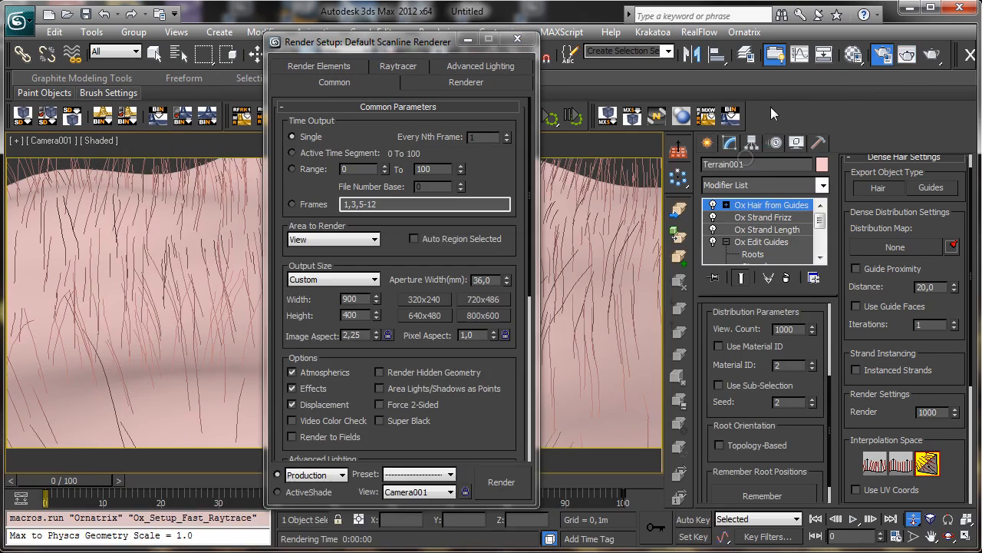
Step: Set up the Ornatrix fast raytracer from the selected terrain and render the Camera001 view again
key("q")
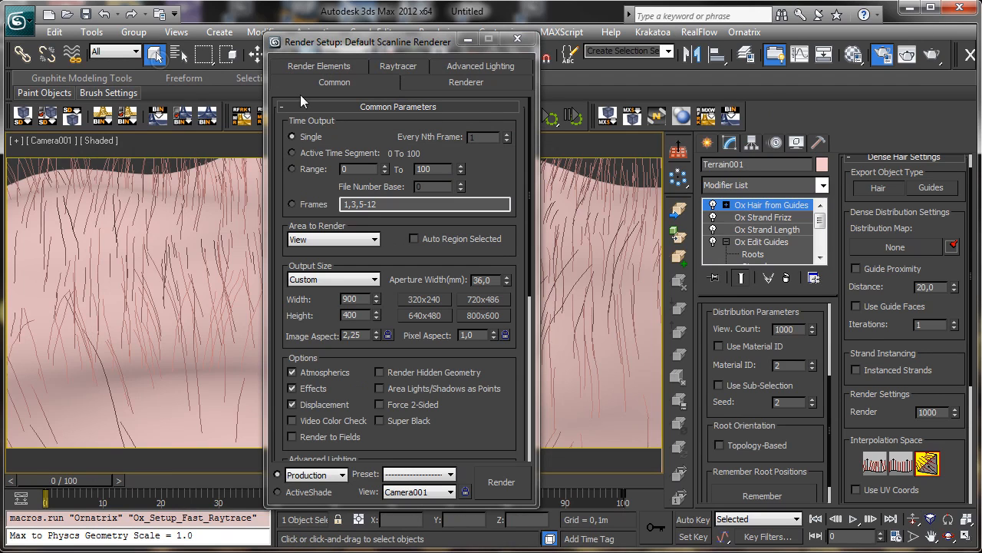
left_click(744, 32)
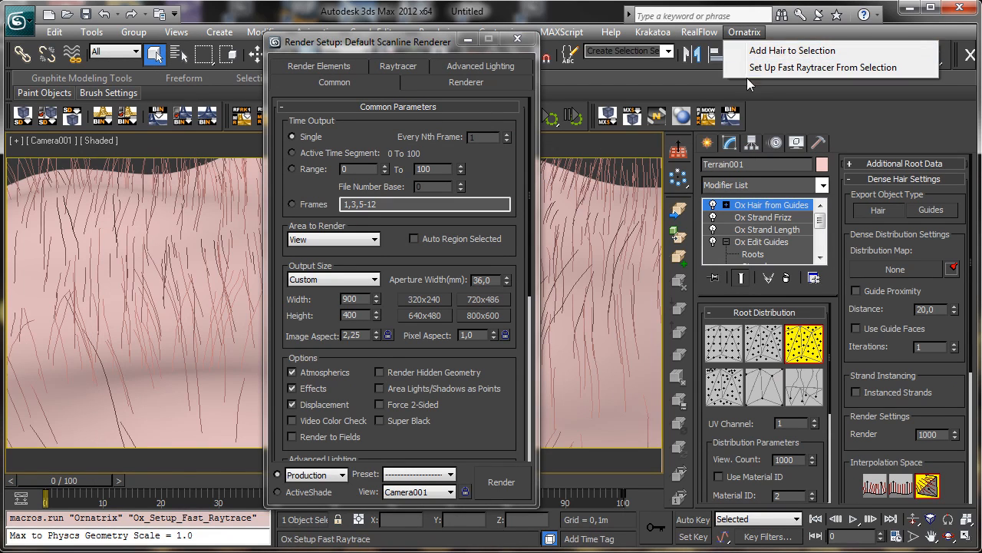
left_click(758, 68)
left_click(499, 482)
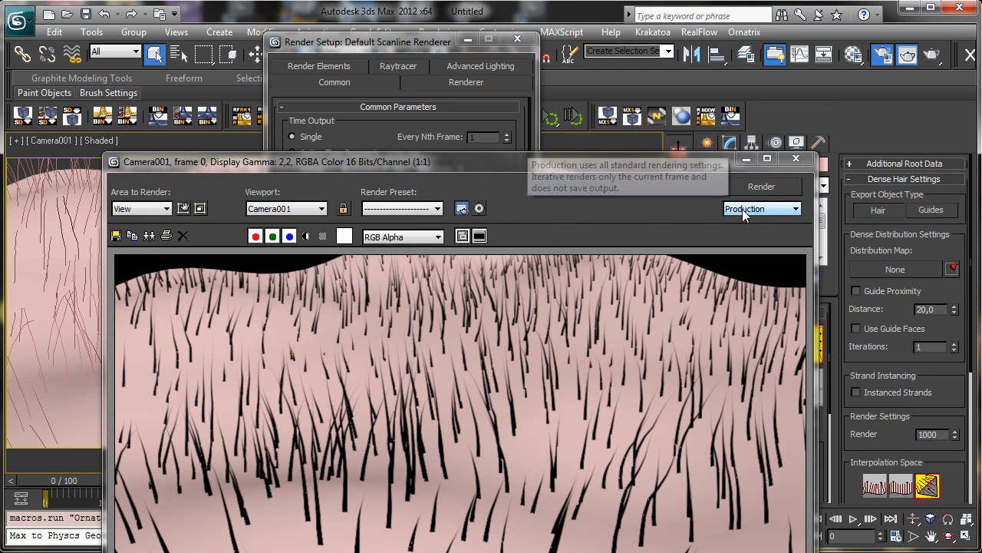
left_click(744, 160)
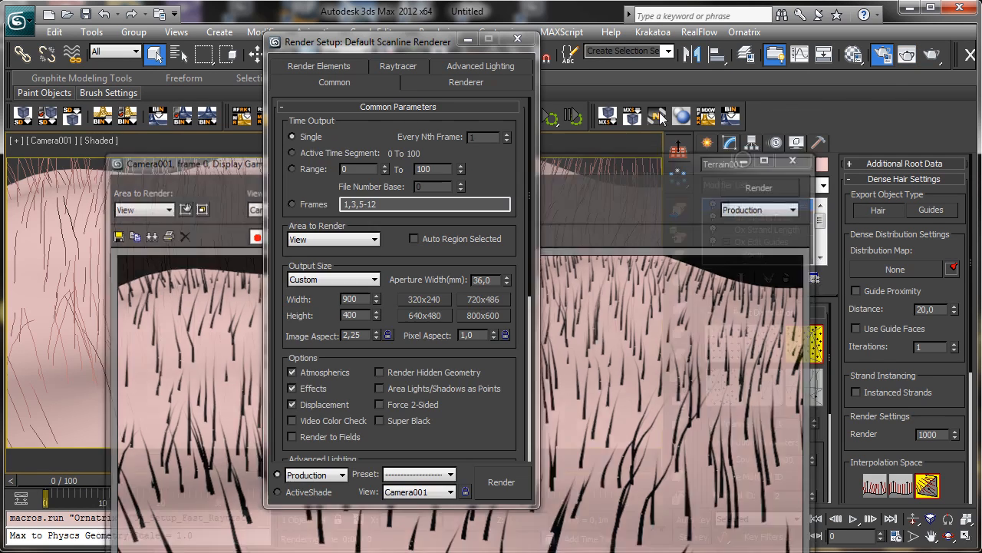
Step: Return to the four-viewport layout and place a standard target direct light in the Front view, aimed at the terrain, about 2.55 m long
left_click(466, 38)
left_click(965, 537)
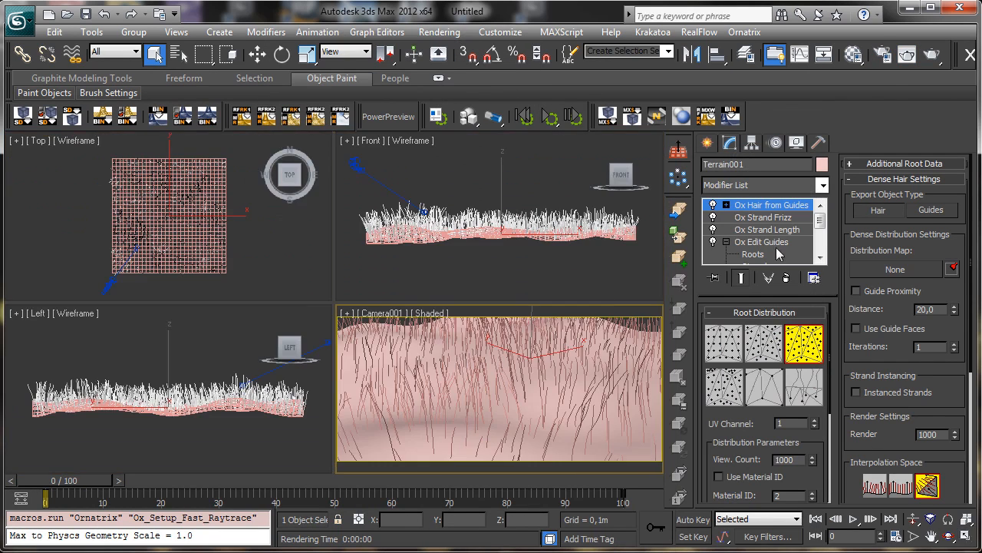
left_click(707, 143)
left_click(749, 167)
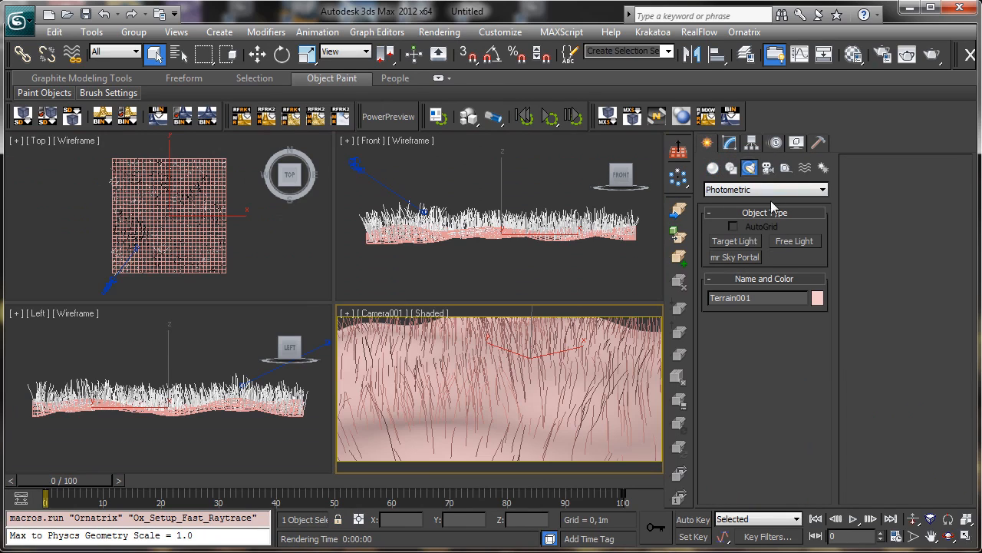
left_click(763, 190)
left_click(741, 218)
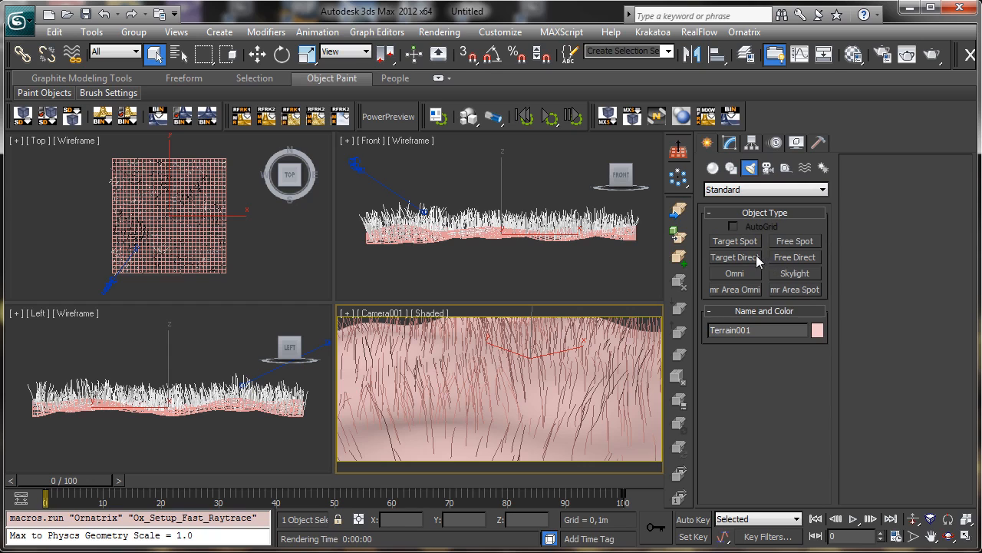
left_click(756, 259)
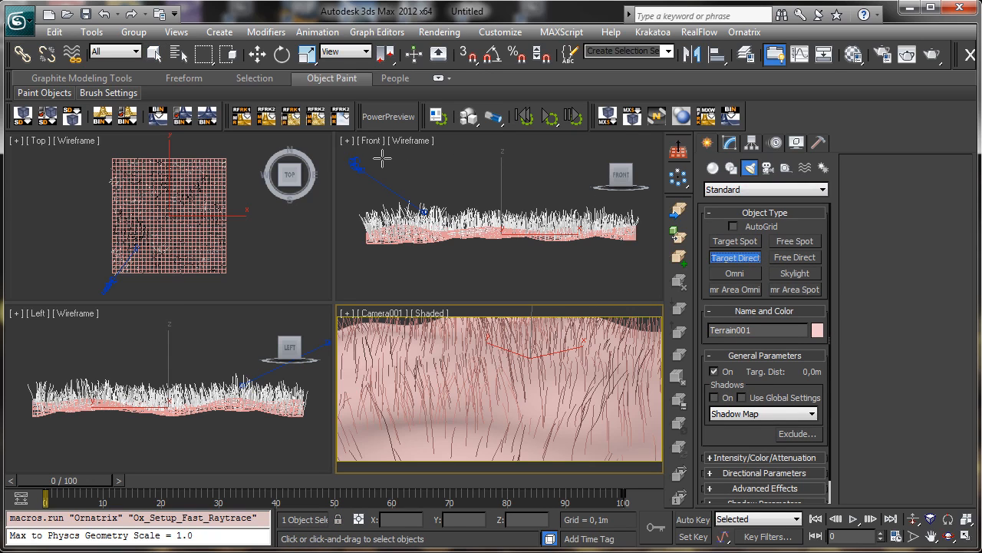
left_click_drag(369, 156, 519, 239)
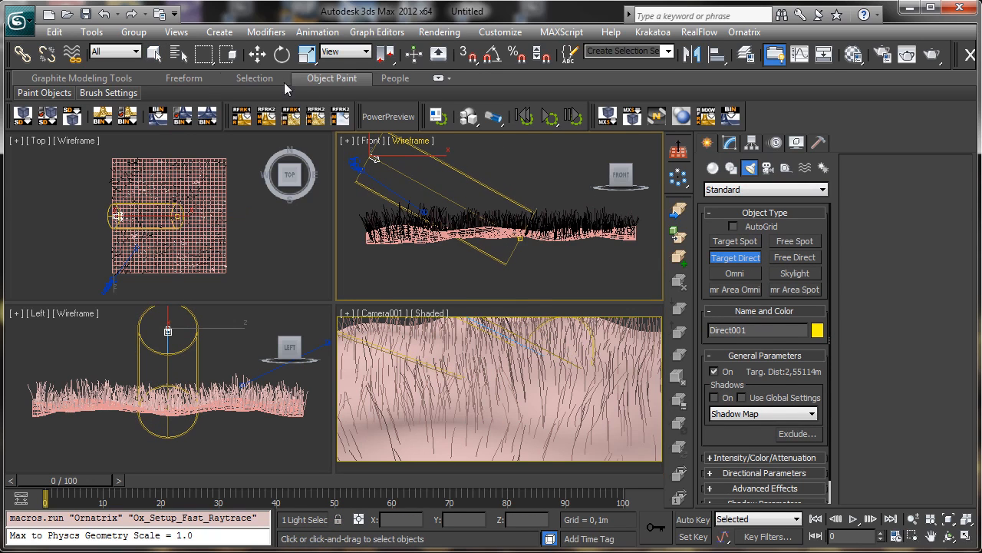
Step: Move the direct light up and diagonally away from the terrain to about X -3.58 m, Y -1.60 m, Z 2.61 m
left_click(254, 57)
right_click(94, 192)
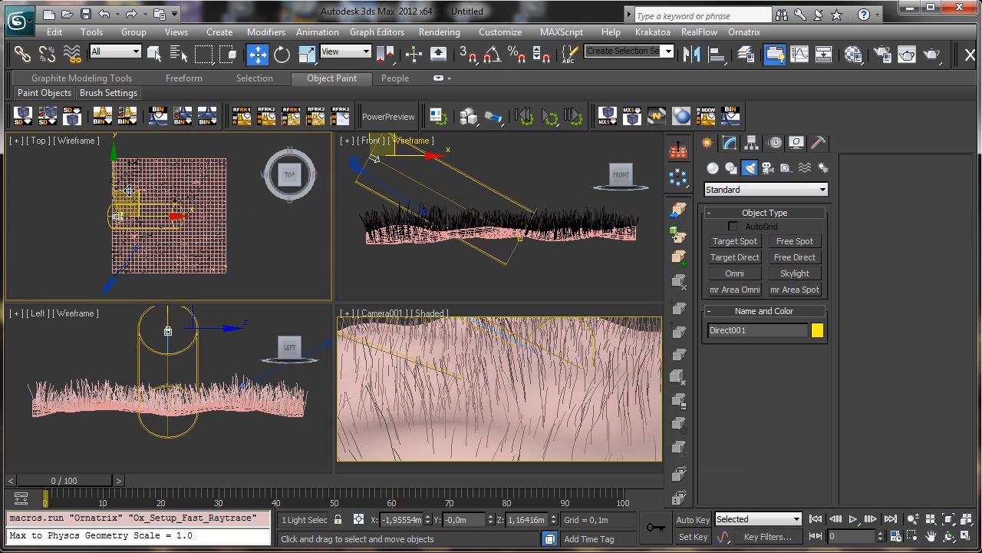
left_click_drag(131, 197, 59, 223)
right_click(205, 428)
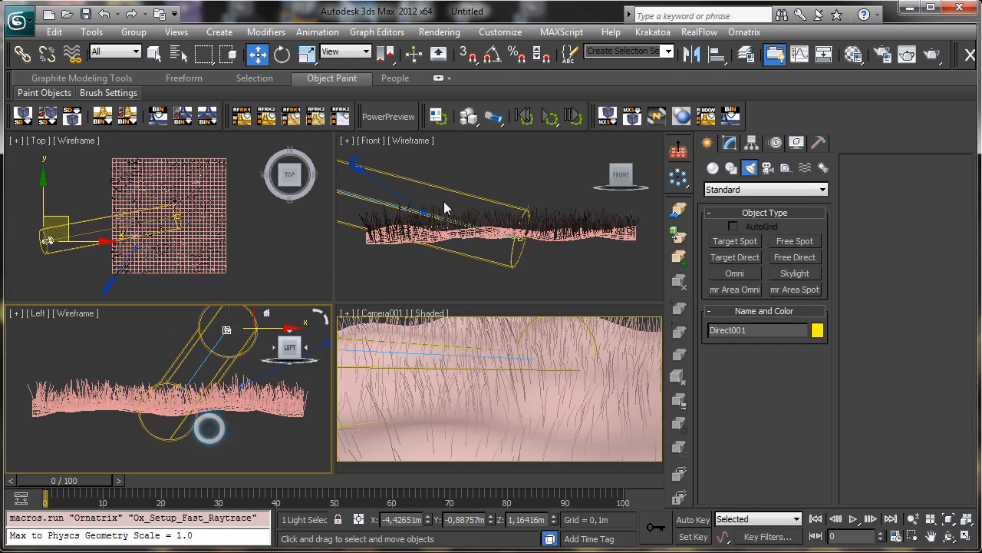
left_click_drag(247, 317, 227, 239)
right_click(86, 242)
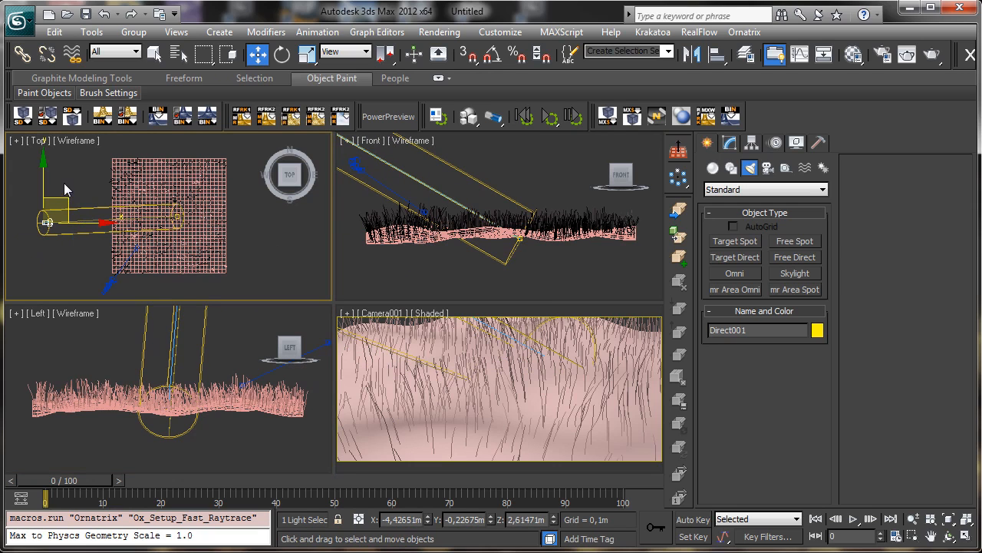
left_click_drag(79, 224, 100, 261)
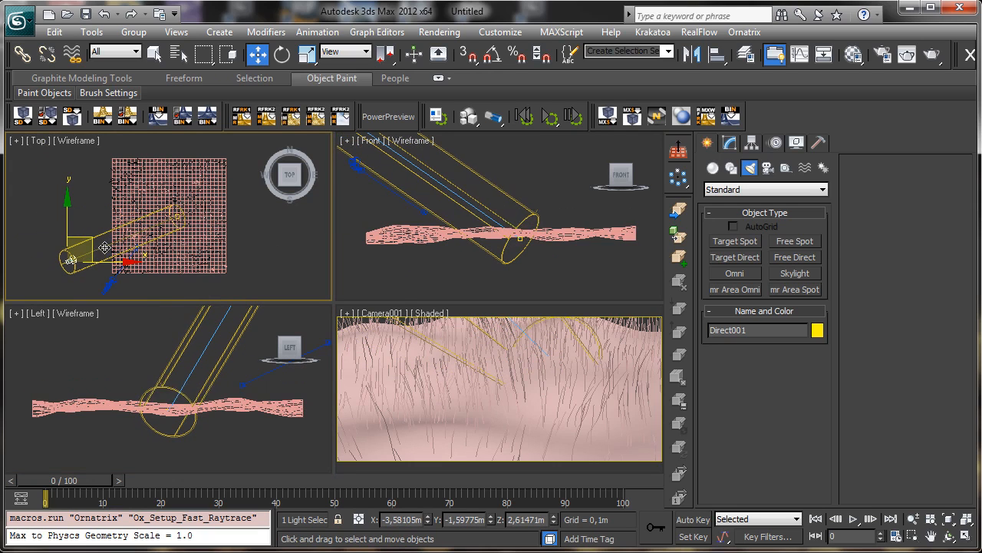
right_click(256, 368)
Step: Raise the directional light's intensity multiplier to 1.24
left_click(731, 144)
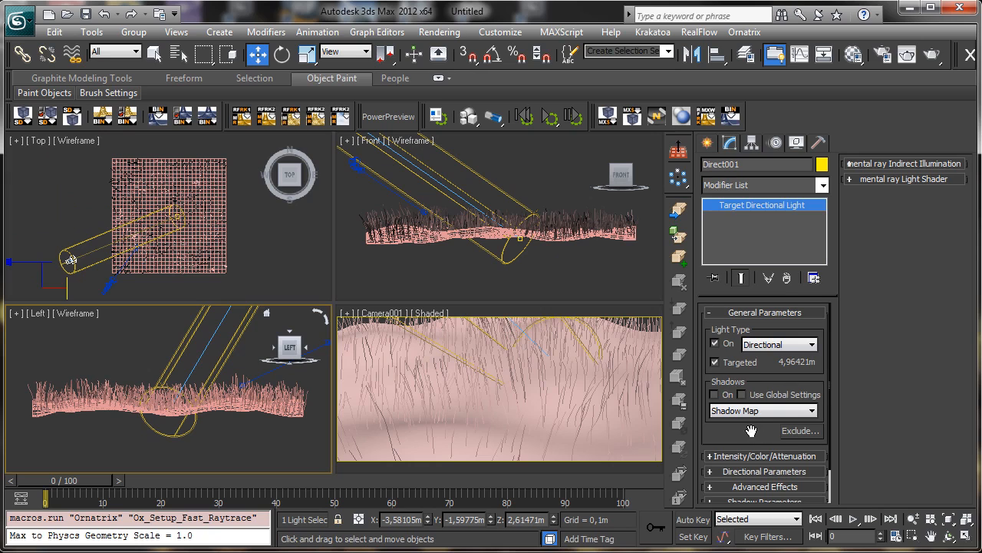
left_click_drag(751, 432, 761, 372)
left_click(788, 417)
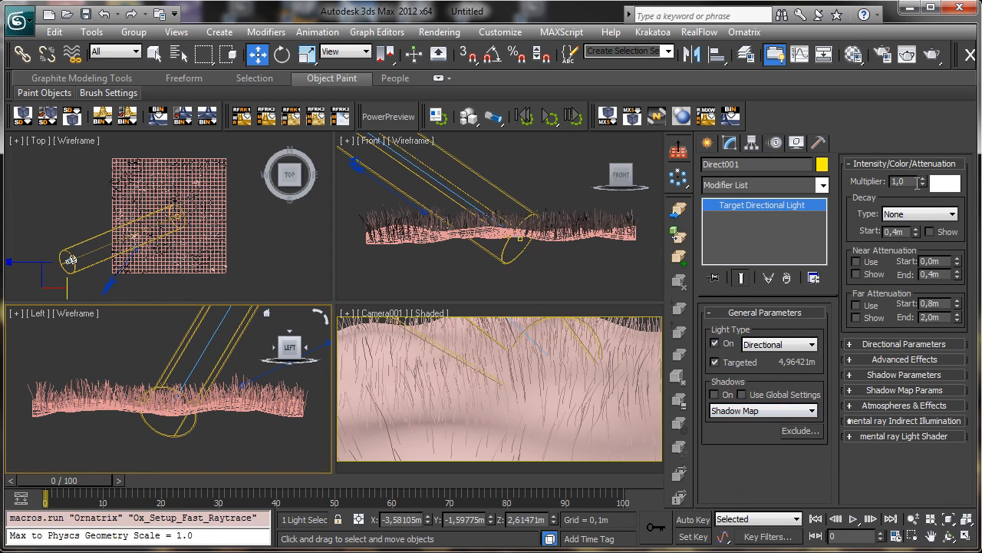
left_click_drag(921, 181, 923, 161)
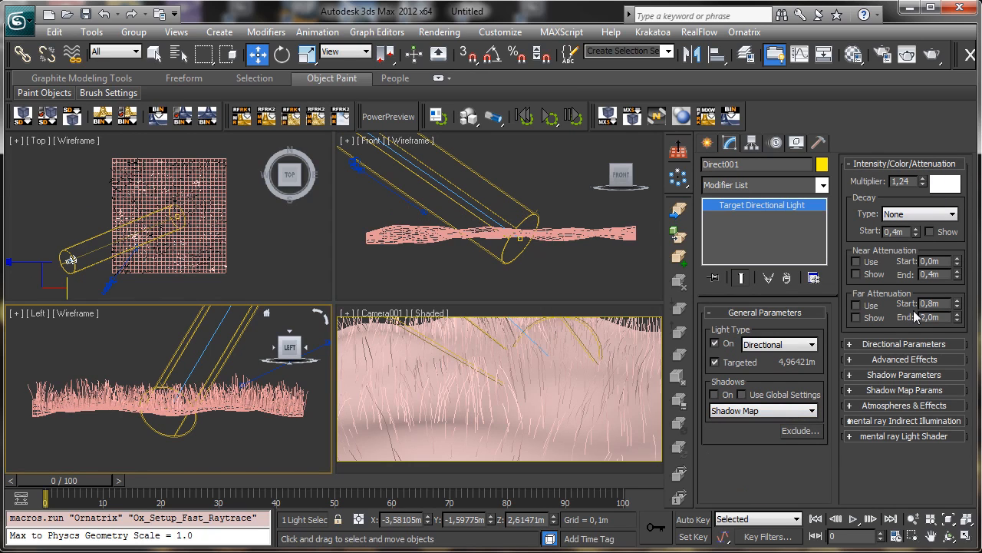
Step: Widen the light's hotspot to about 3.08 m to cover the terrain, and render the Camera001 view, putting the rendered frame away
left_click(882, 344)
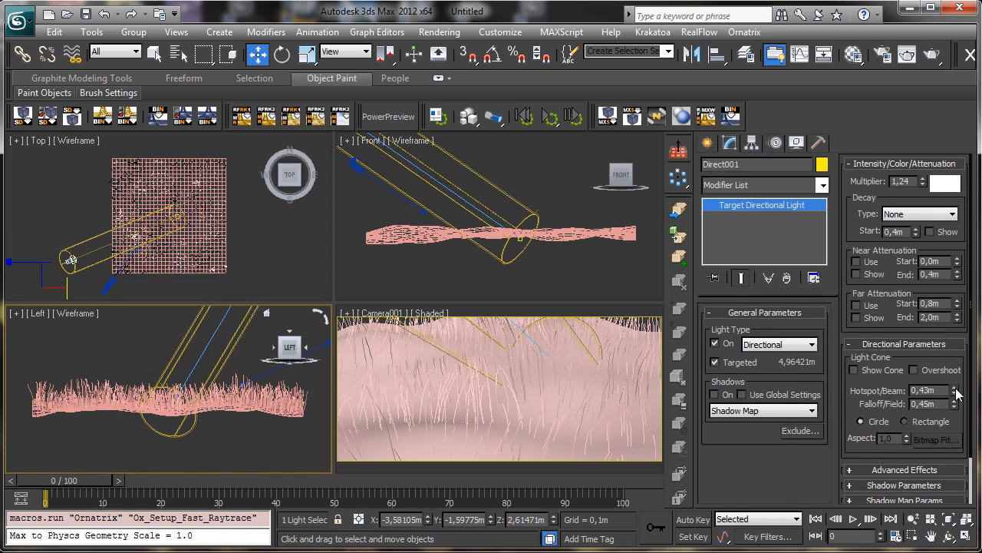
left_click_drag(956, 391, 899, 178)
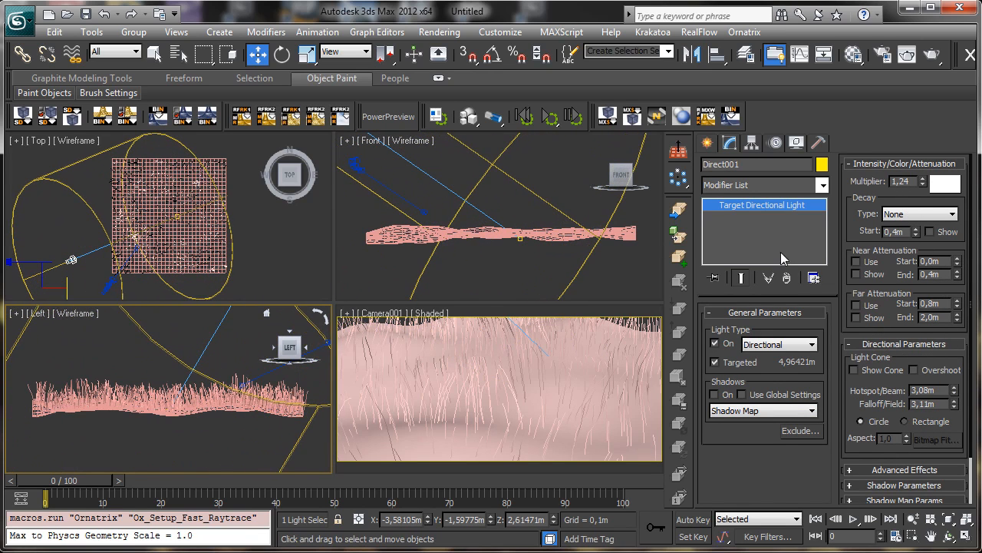
left_click(906, 55)
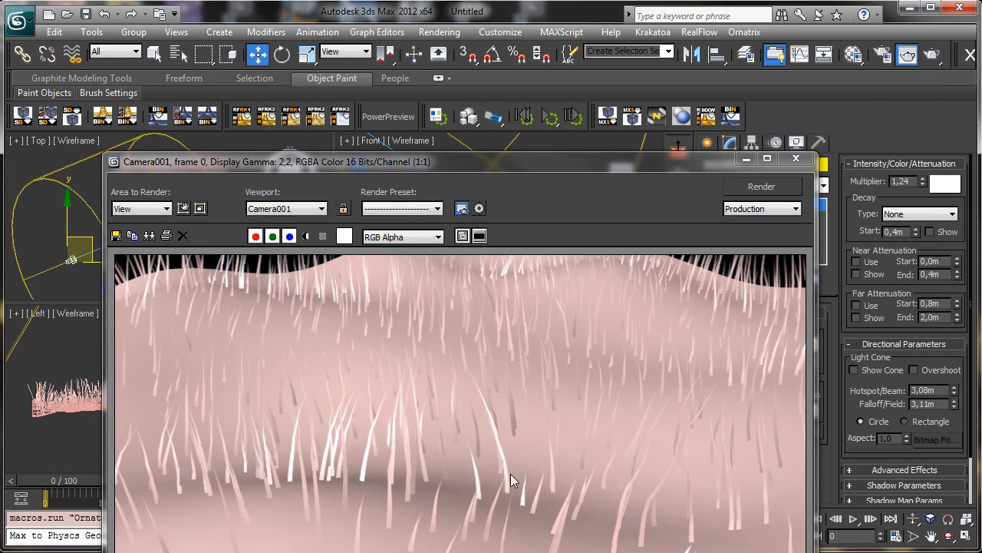
left_click(746, 159)
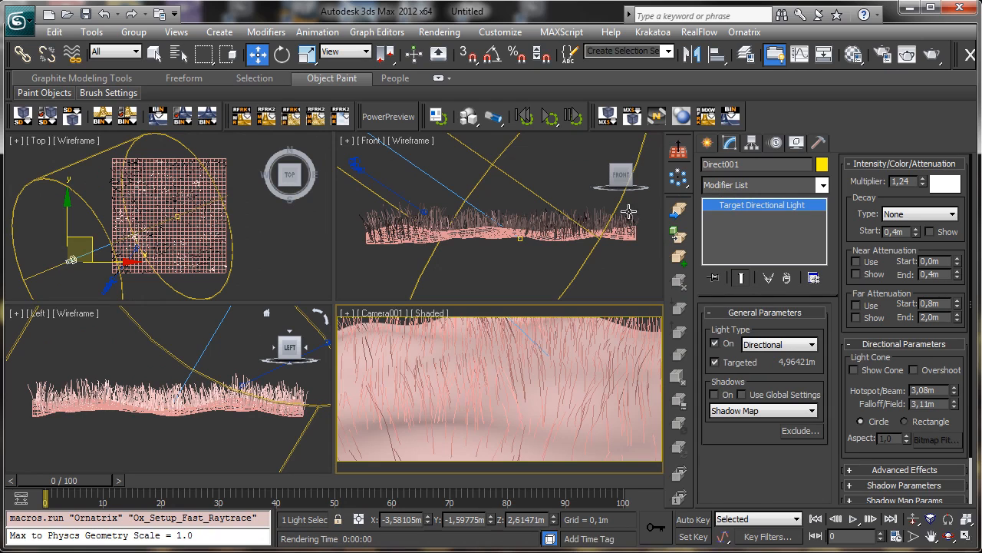
Step: Assign the 02 - Default material to the hair object Terrain001
left_click(629, 212)
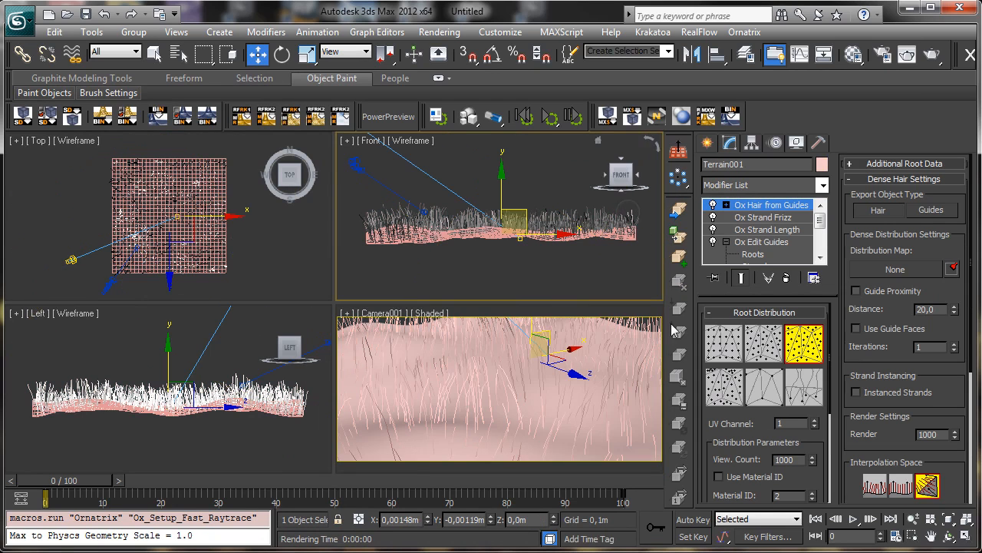
left_click(445, 351)
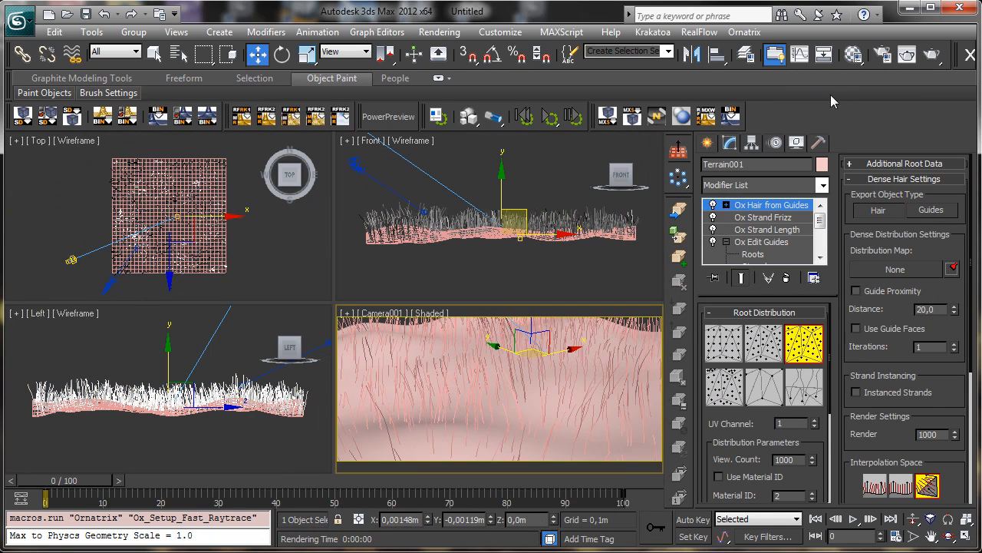
left_click(854, 54)
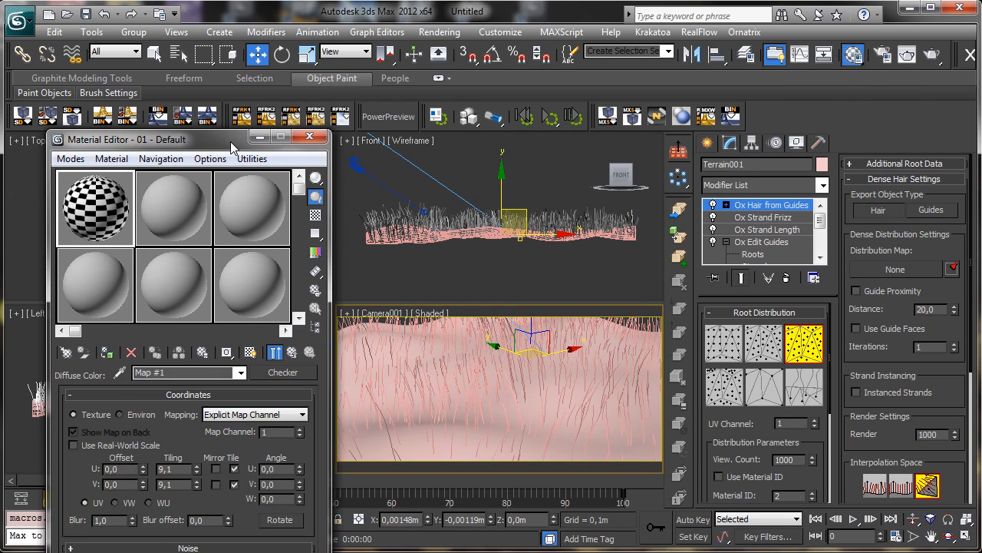
left_click_drag(219, 125, 225, 26)
left_click(178, 93)
left_click(111, 238)
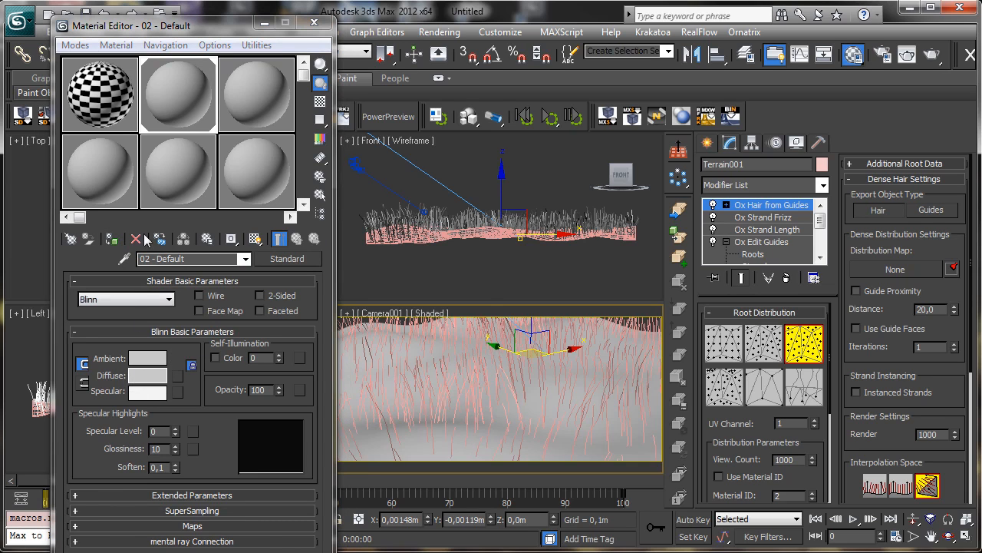
Step: Set the 02 - Default material's diffuse colour to a medium grass green and render the Camera001 view
left_click(147, 375)
left_click_drag(77, 92, 399, 85)
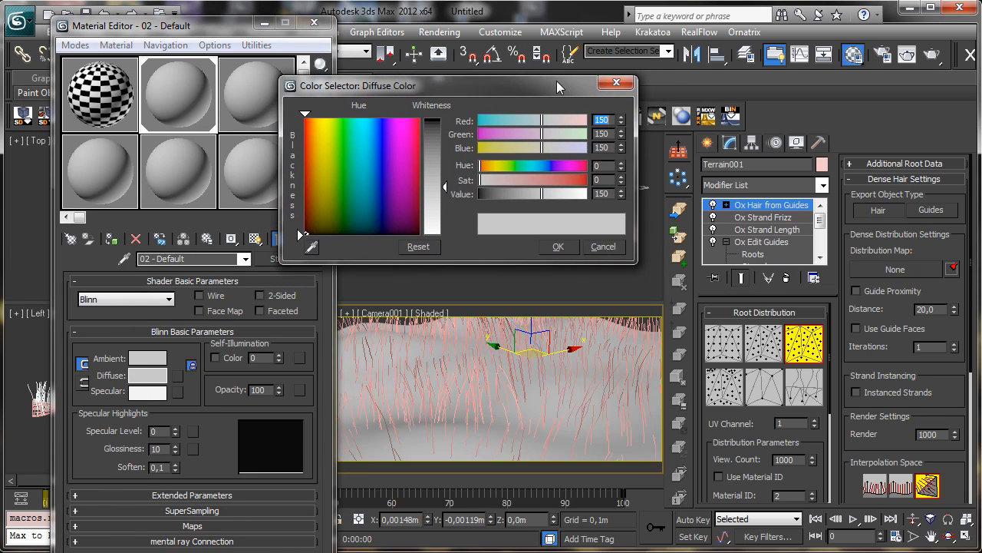
left_click(340, 131)
left_click(433, 124)
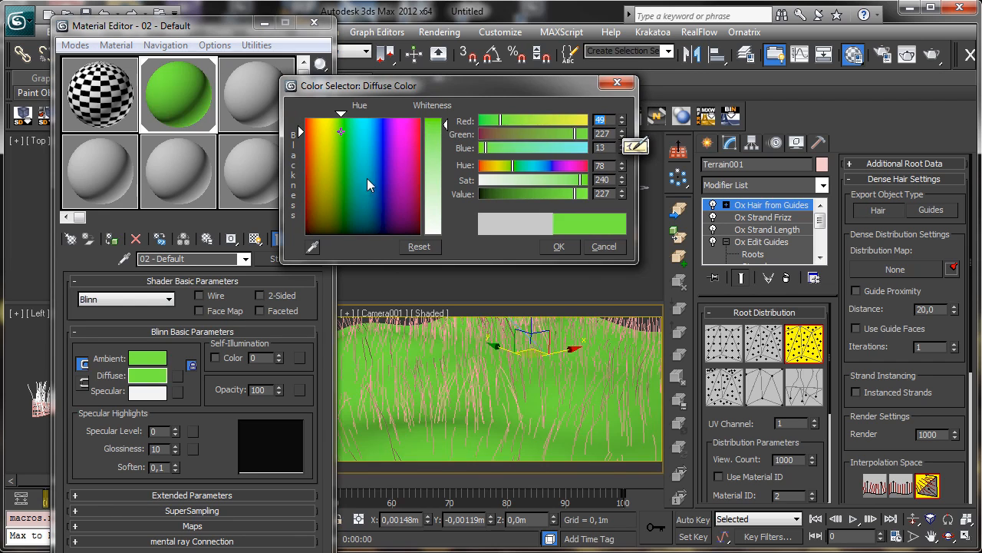
left_click(338, 183)
left_click(558, 246)
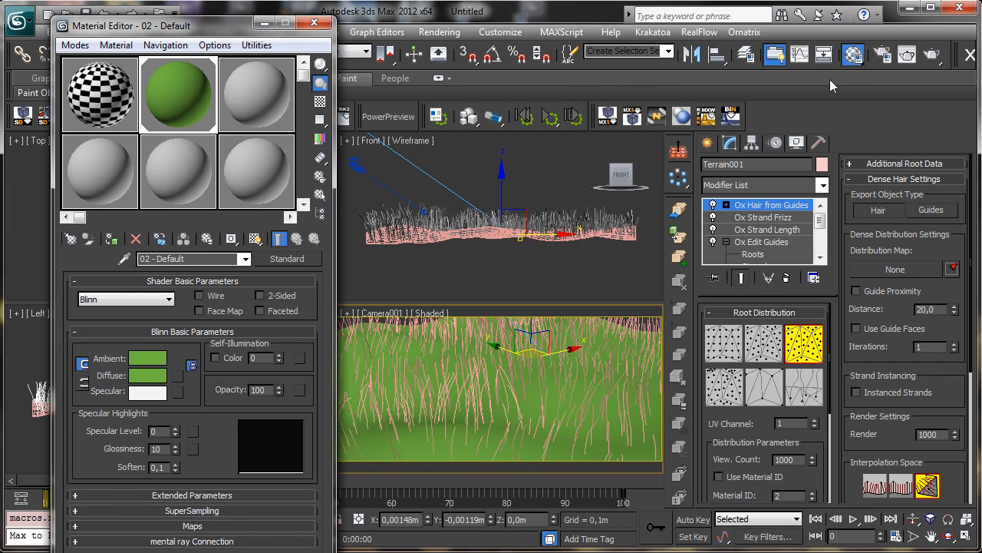
left_click(896, 63)
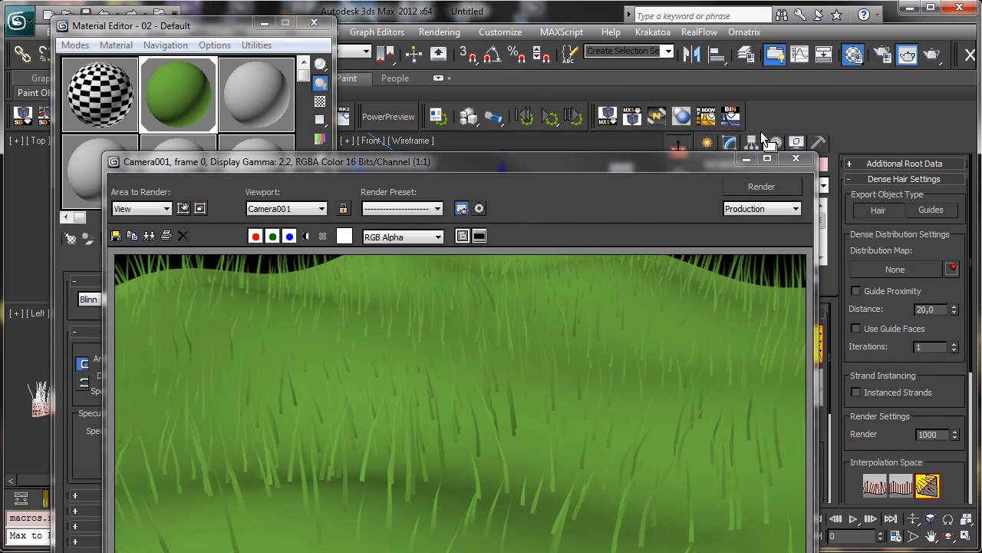
left_click(746, 158)
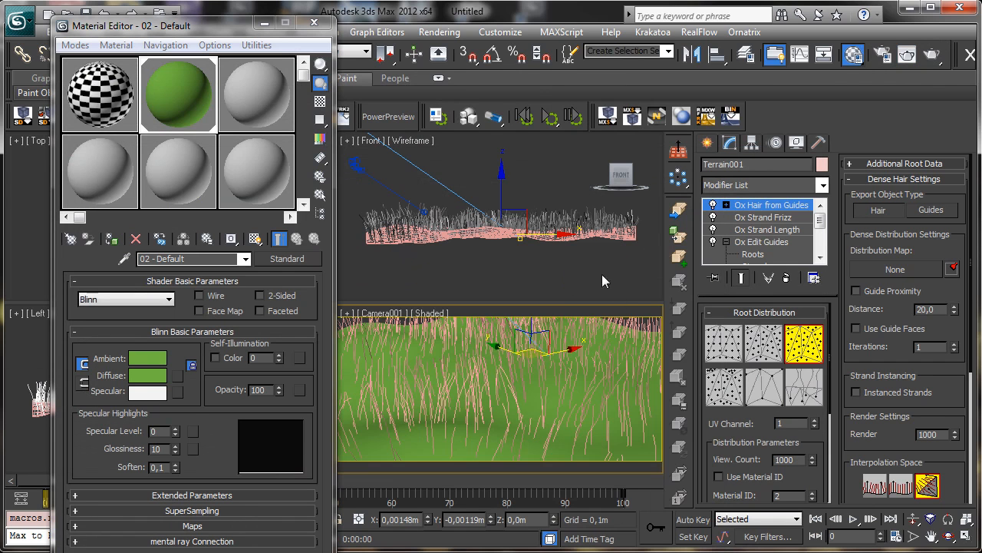
Step: Select the original Terrain plane and check its object properties
left_click(620, 236)
right_click(619, 237)
left_click(647, 328)
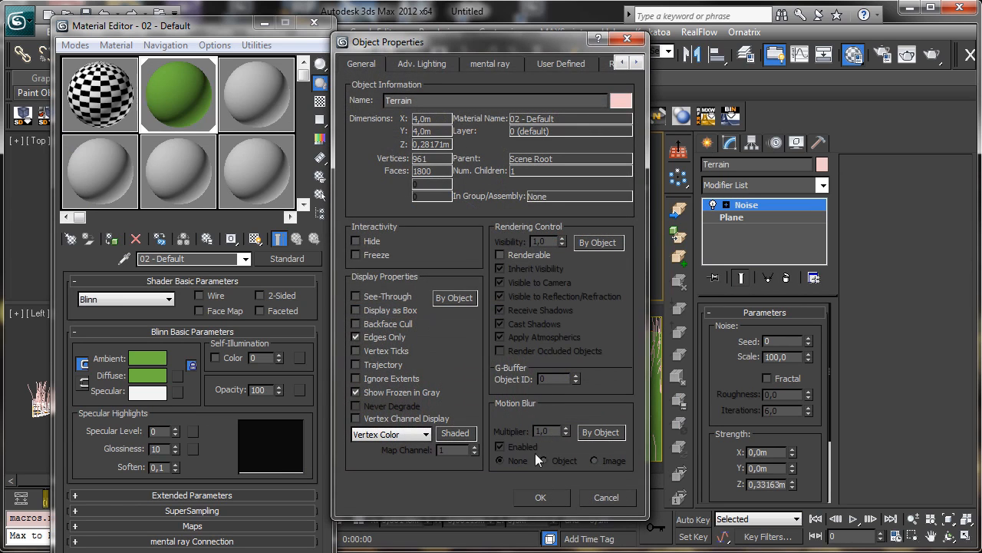
left_click(540, 497)
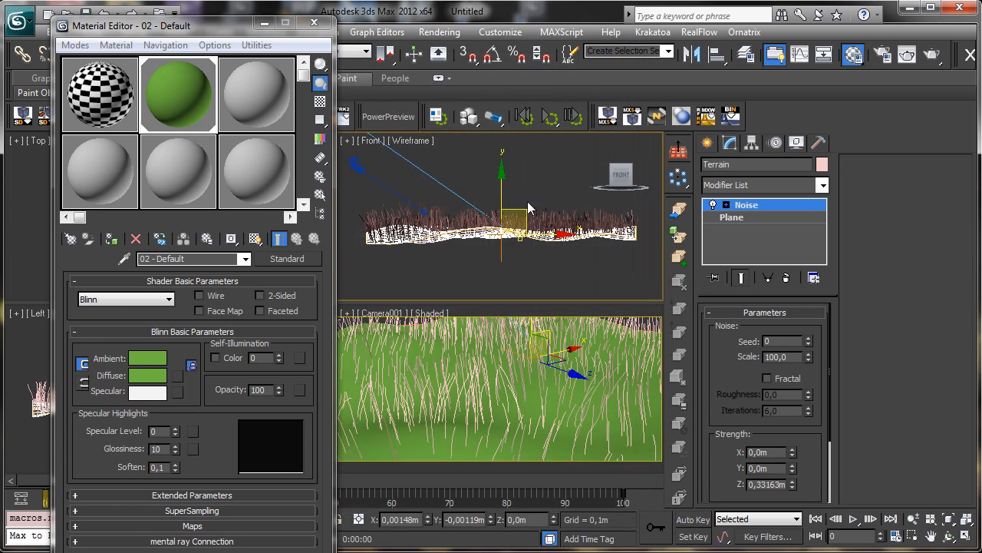
Step: Clone the original Terrain plane in place as an independent copy
left_click_drag(115, 26, 80, 71)
left_click(53, 32)
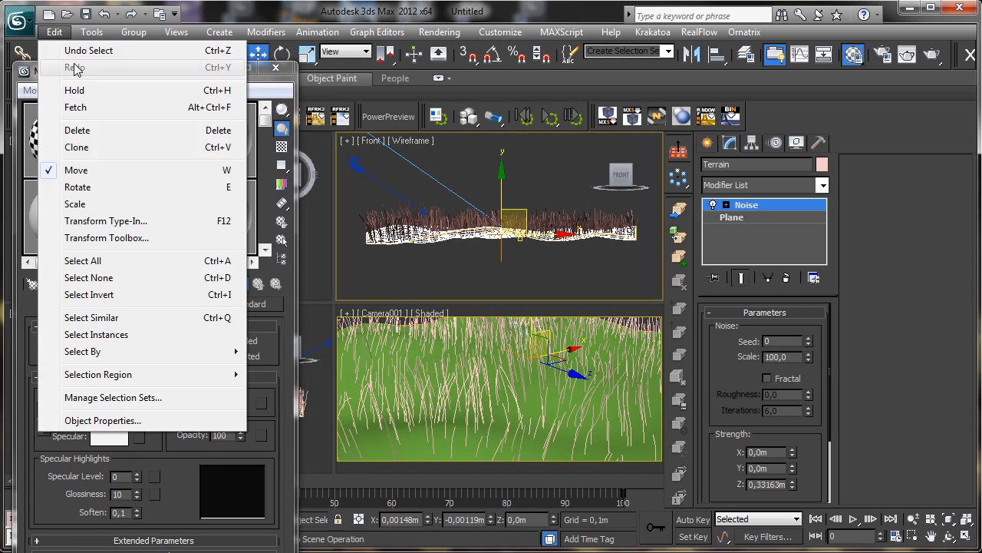
left_click(83, 148)
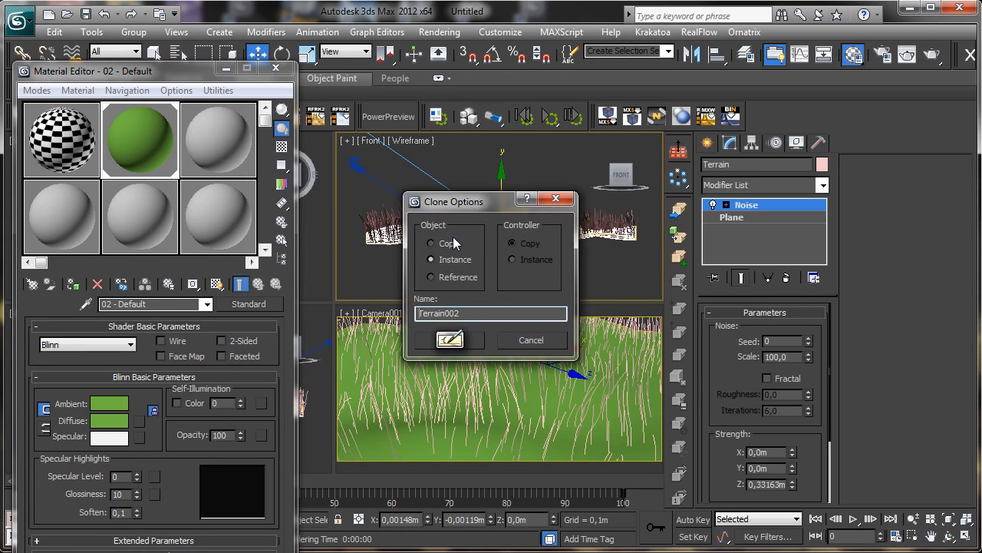
left_click(454, 242)
left_click(460, 339)
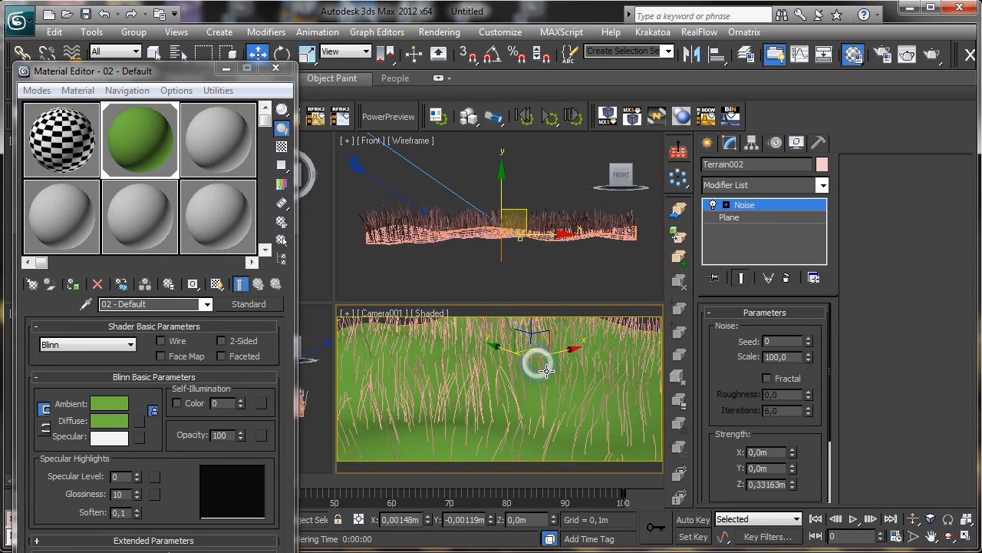
Step: Make the terrain copy renderable in its object properties
right_click(544, 372)
left_click(595, 453)
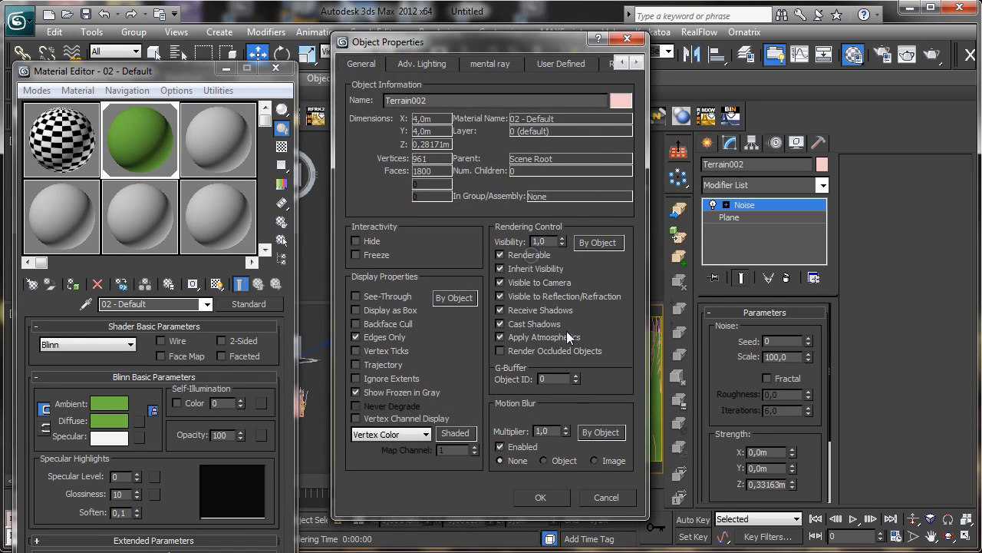
left_click(558, 496)
Step: Apply the 03 - Default material with a dark brown diffuse colour (RGB 25, 11, 6) to the terrain copy and render the camera view
left_click(214, 160)
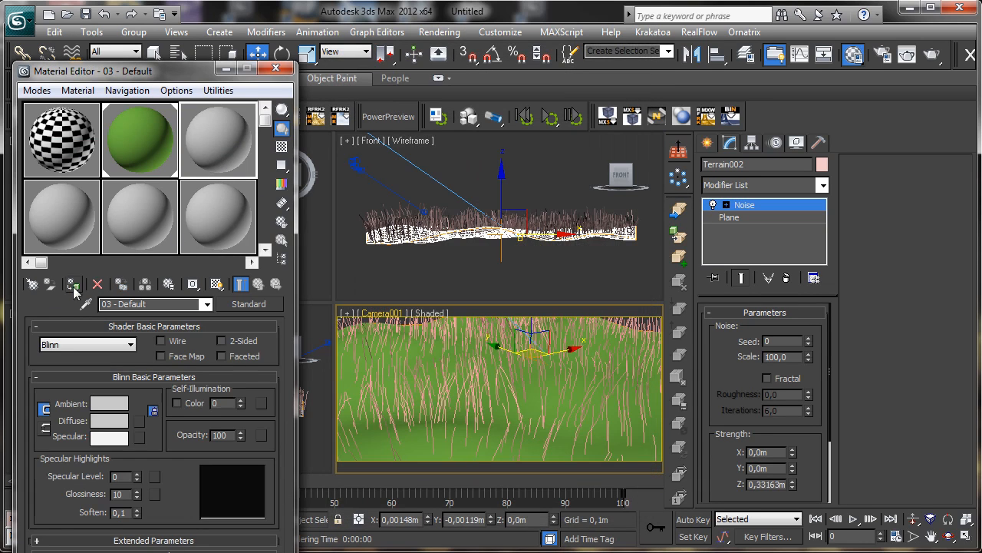
left_click(121, 420)
left_click(310, 218)
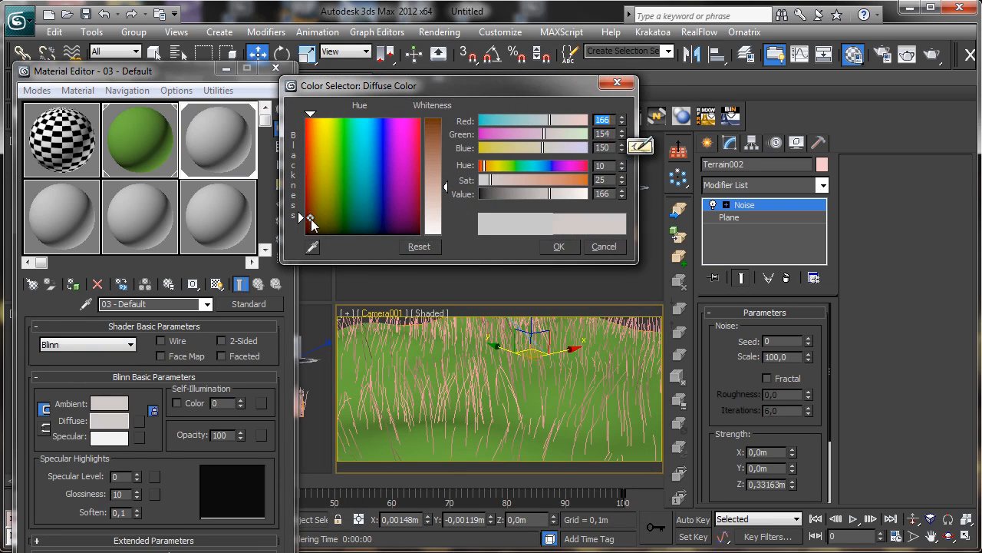
left_click(439, 124)
left_click(493, 194)
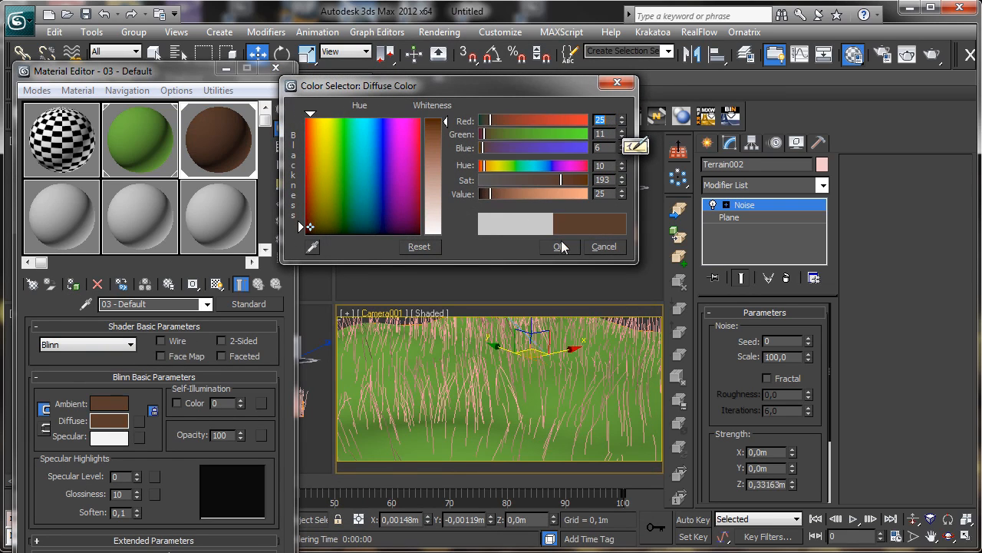
left_click(558, 247)
left_click(932, 54)
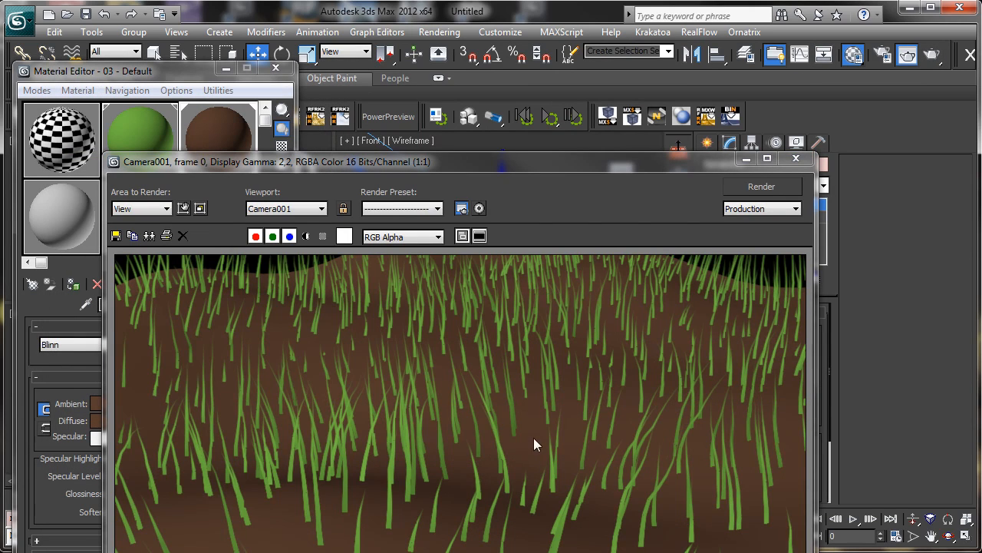
Step: Turn on shadows for the directional light, set the shadow type to Ox Raytraced Shadows and render the camera view
left_click(796, 158)
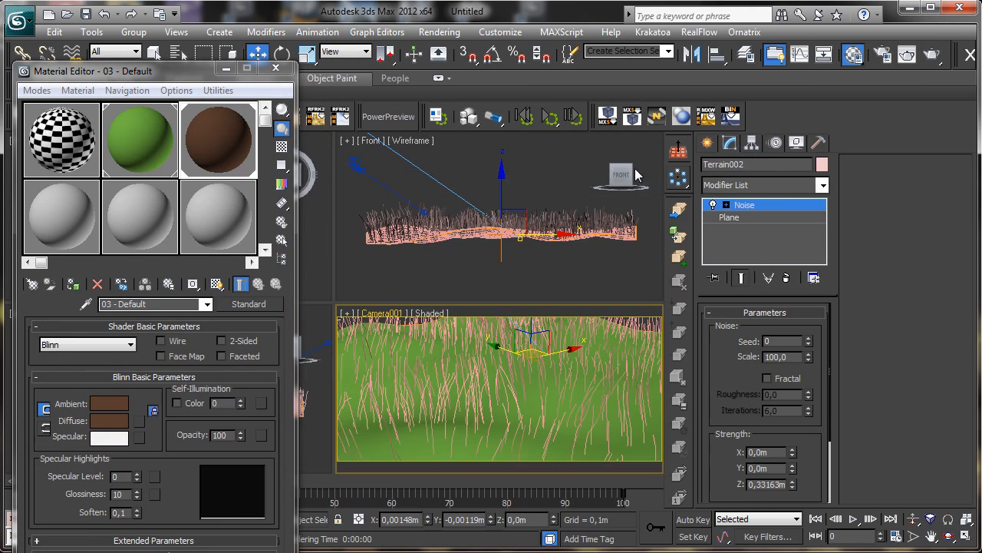
left_click(276, 68)
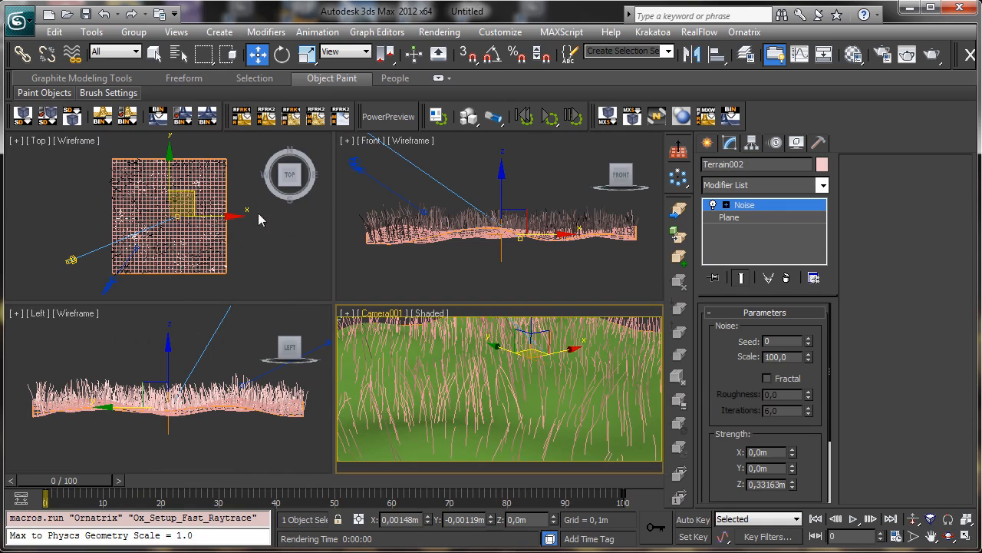
left_click(69, 261)
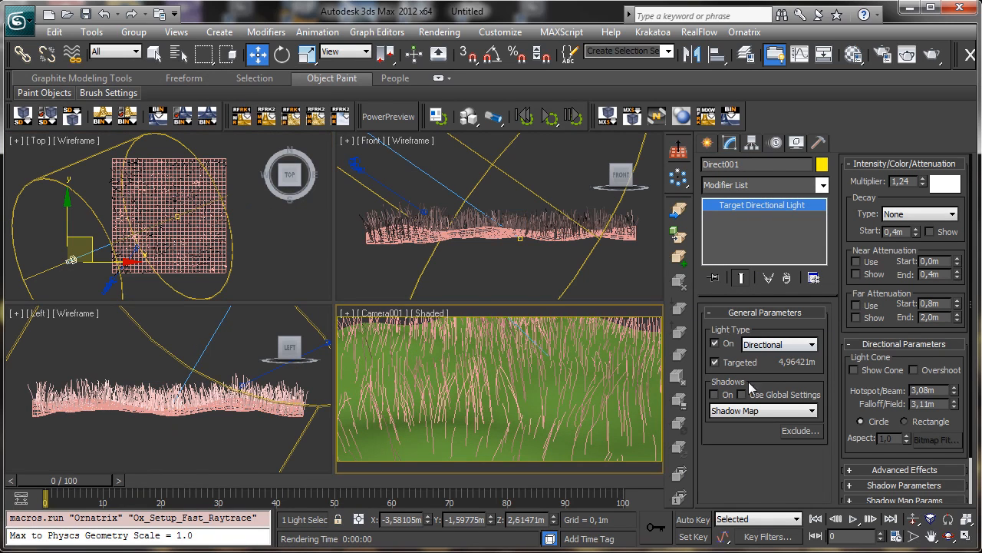
left_click(715, 395)
left_click(735, 410)
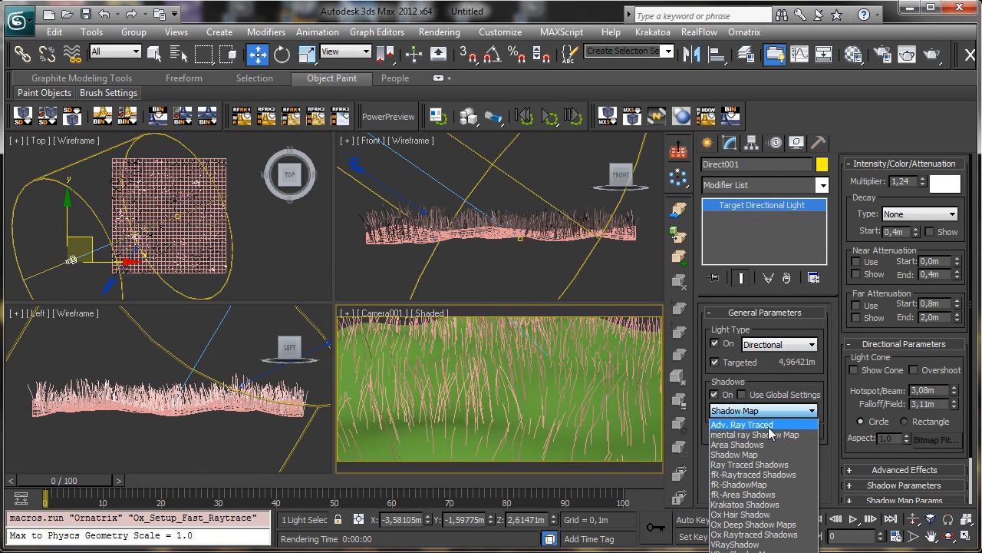
left_click(760, 534)
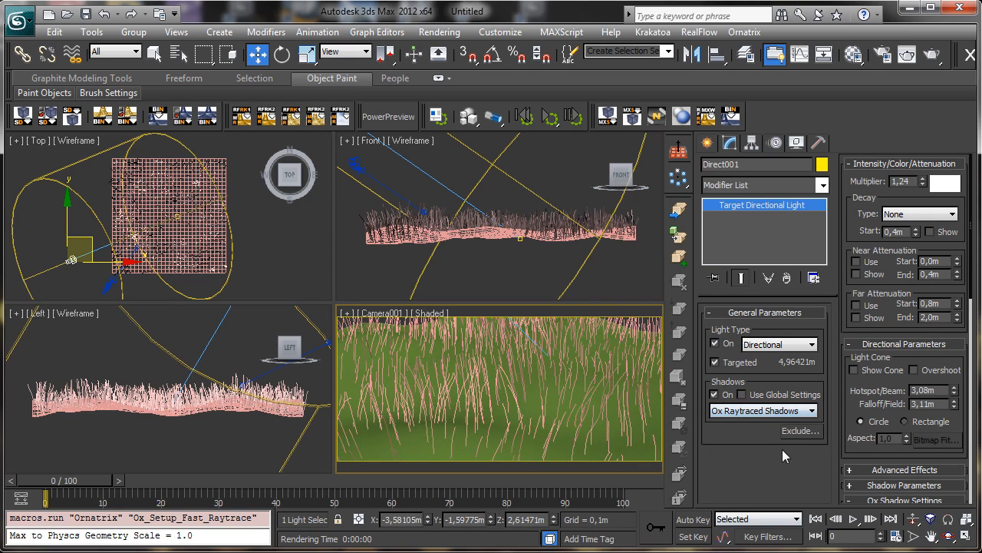
left_click(932, 55)
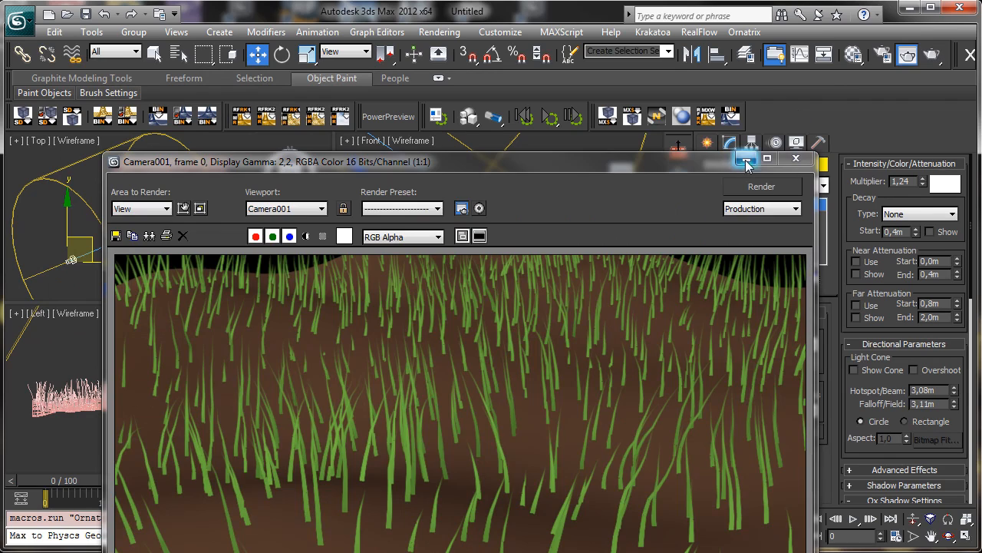
Step: Switch the directional light's shadow type to Ox Deep Shadow Maps and render the camera view
left_click(745, 161)
left_click(761, 410)
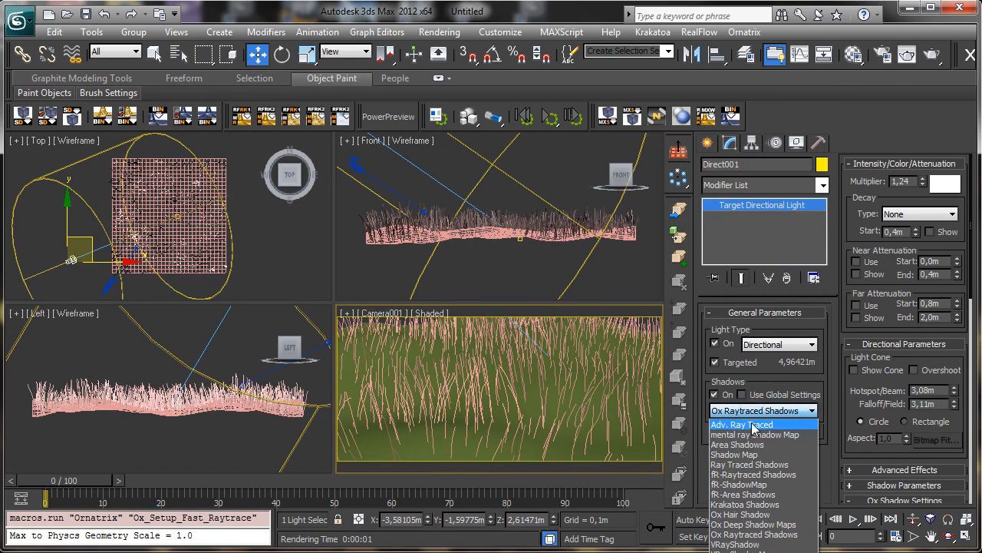
left_click(748, 524)
left_click(908, 55)
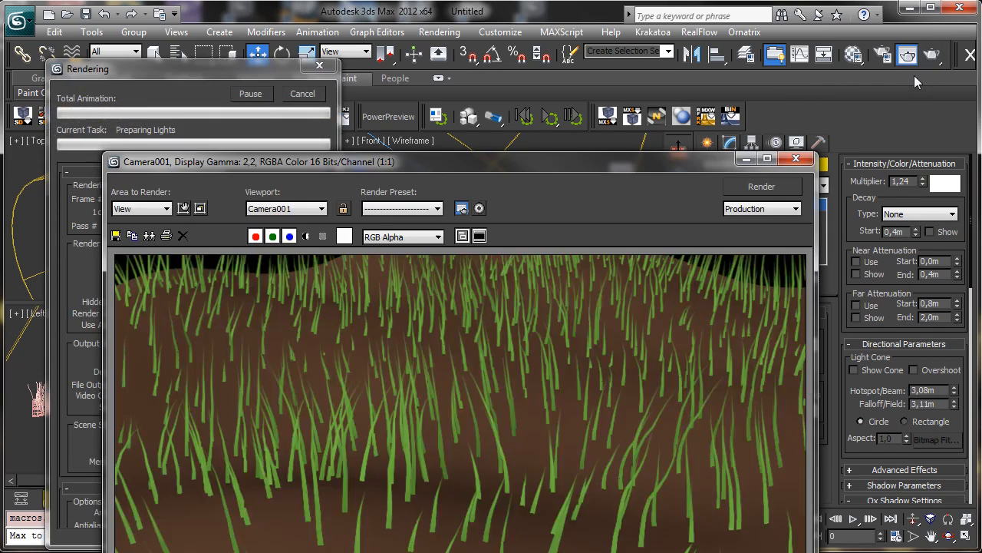
left_click(745, 158)
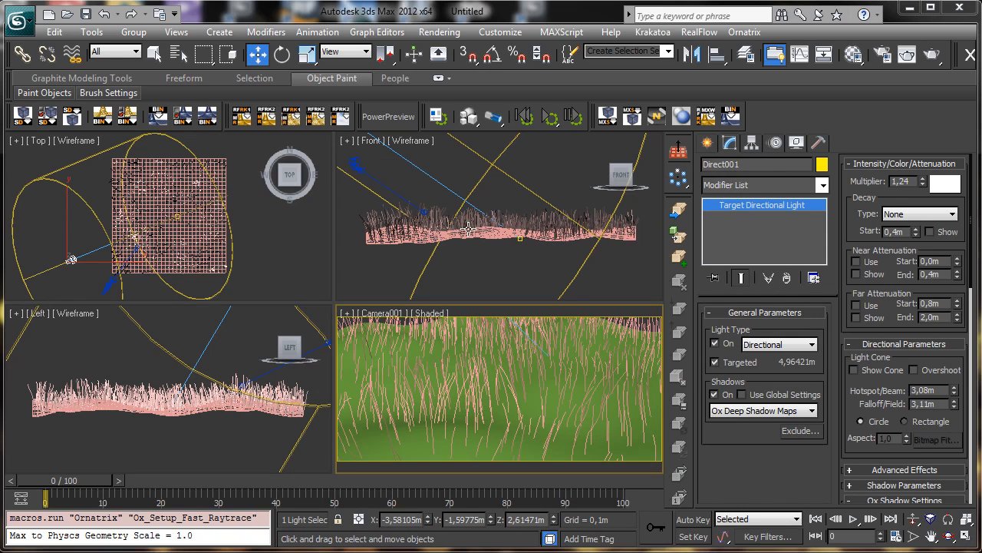
Step: Switch the grass material 02 - Default to the Ox Hair Cheap shader with a dark green diffuse colour (RGB 5, 75, 0)
left_click(504, 219)
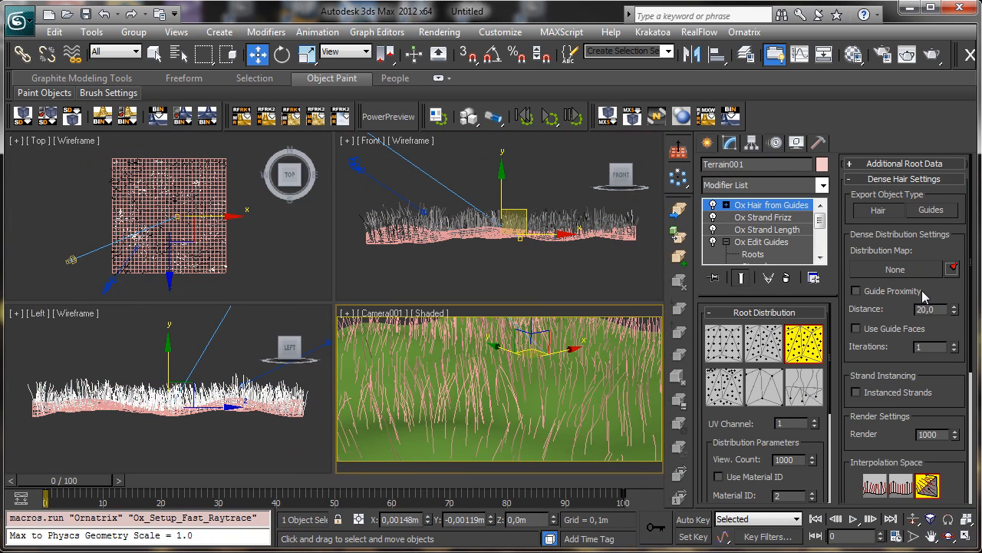
left_click(853, 54)
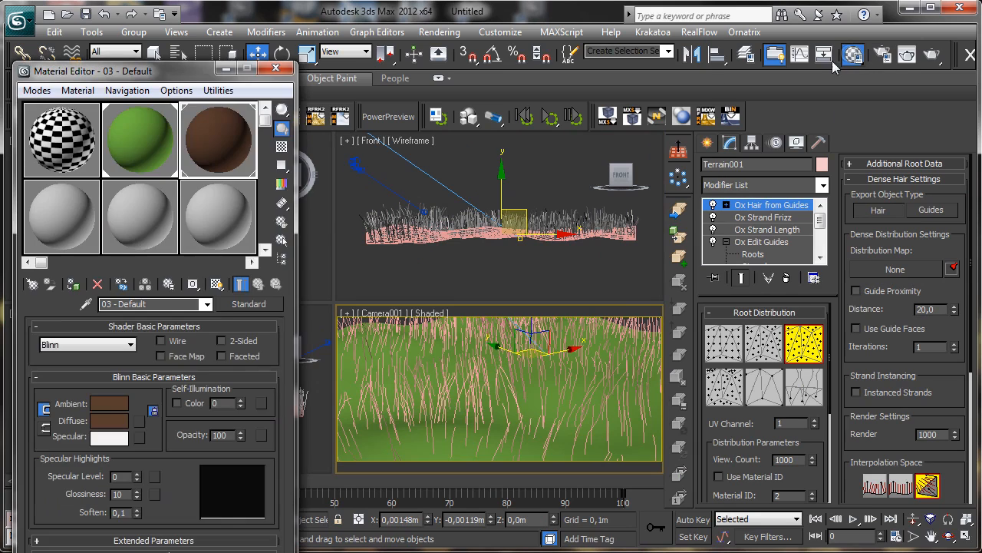
left_click(120, 149)
left_click(122, 347)
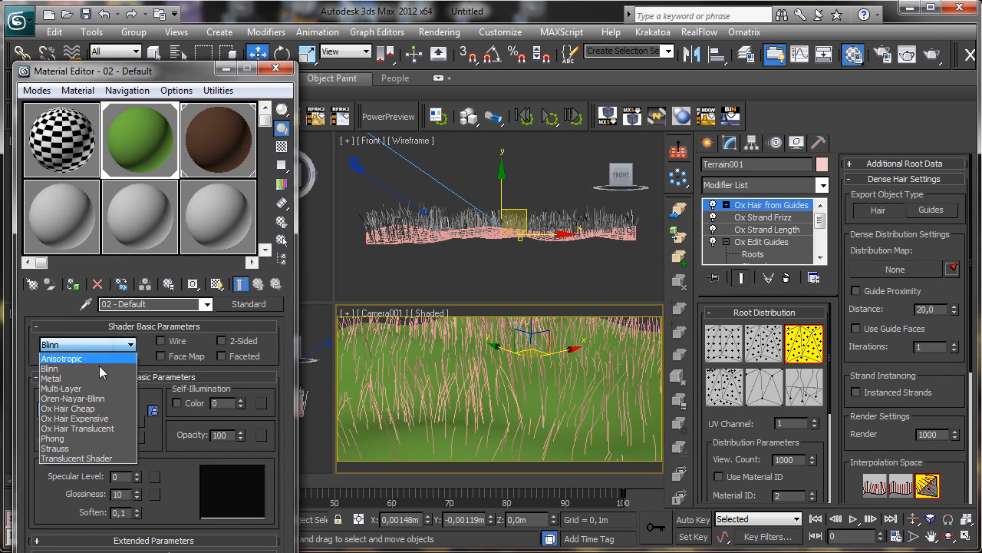
left_click(95, 409)
left_click(111, 416)
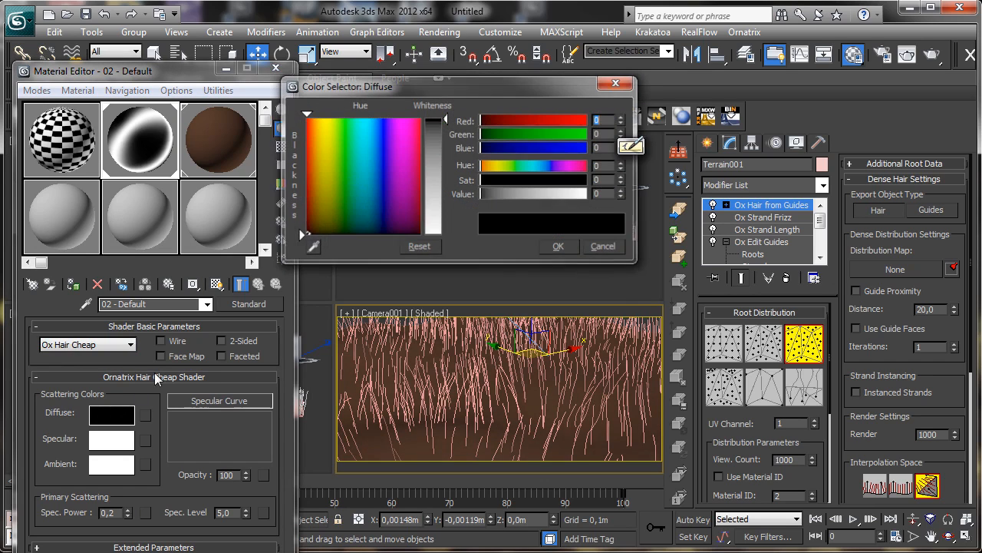
left_click(343, 201)
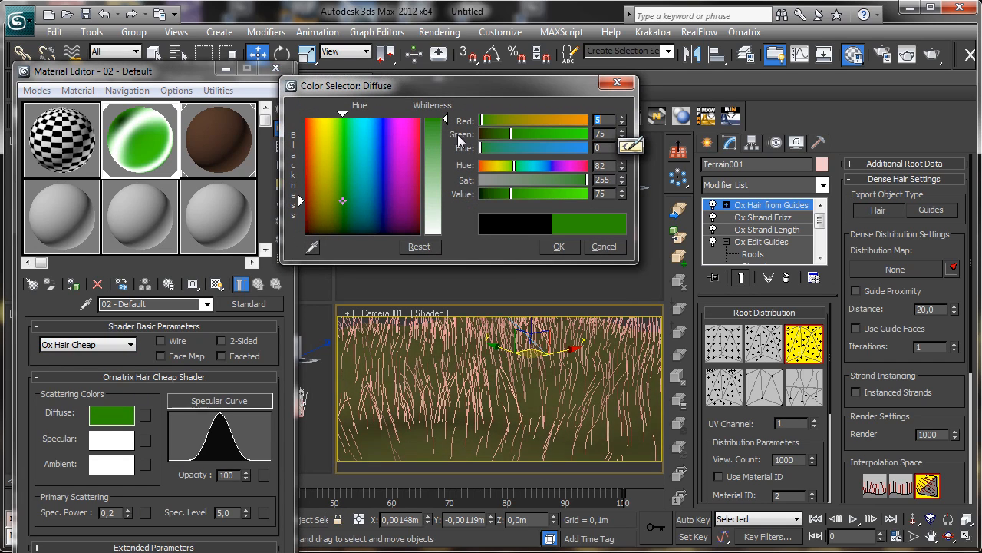
left_click(559, 246)
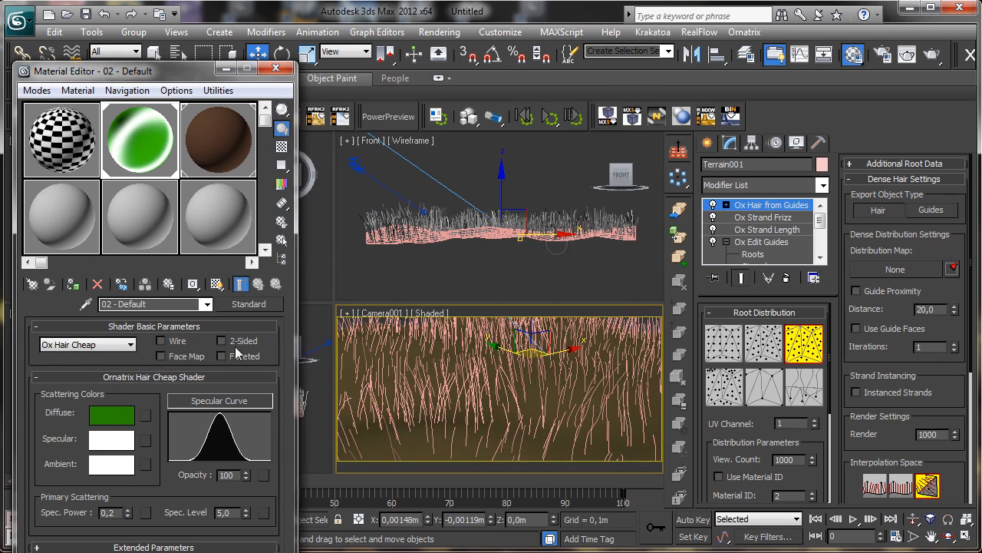
Step: Set the grass material's specular colour to a light green
left_click(123, 441)
left_click(341, 126)
left_click_drag(442, 156, 448, 132)
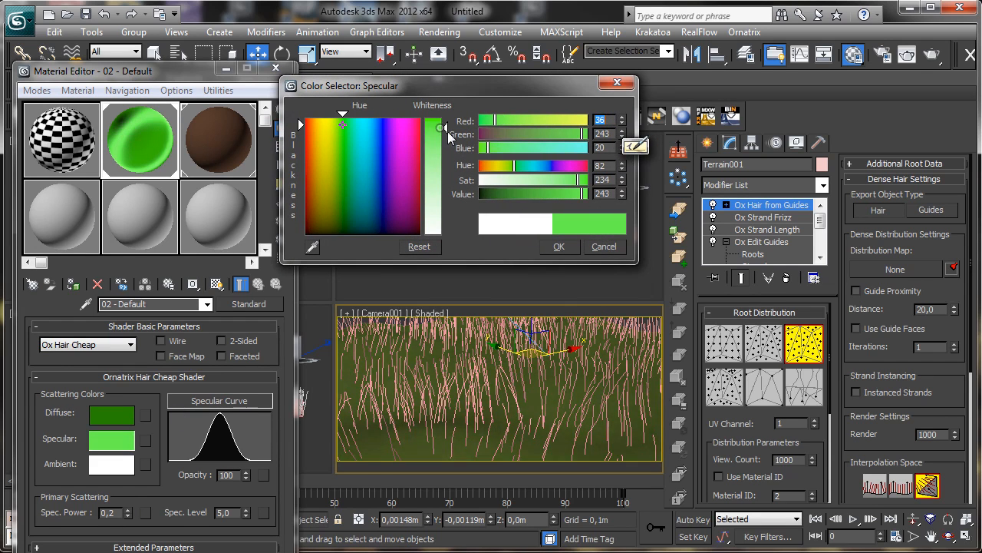
left_click(559, 246)
Step: Set the grass material's ambient colour to a very dark green (RGB 8, 18, 4)
left_click(121, 456)
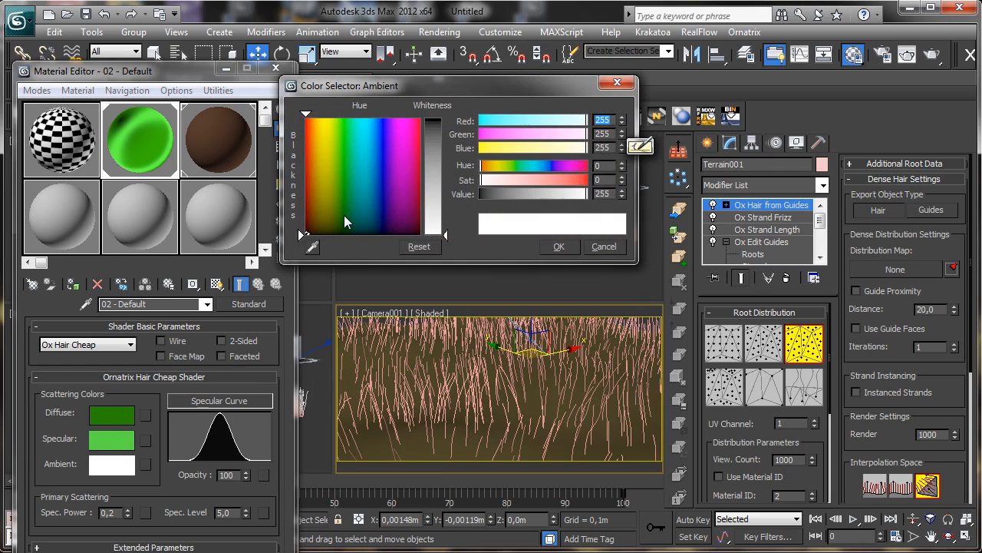
left_click(339, 221)
left_click(436, 122)
left_click(490, 194)
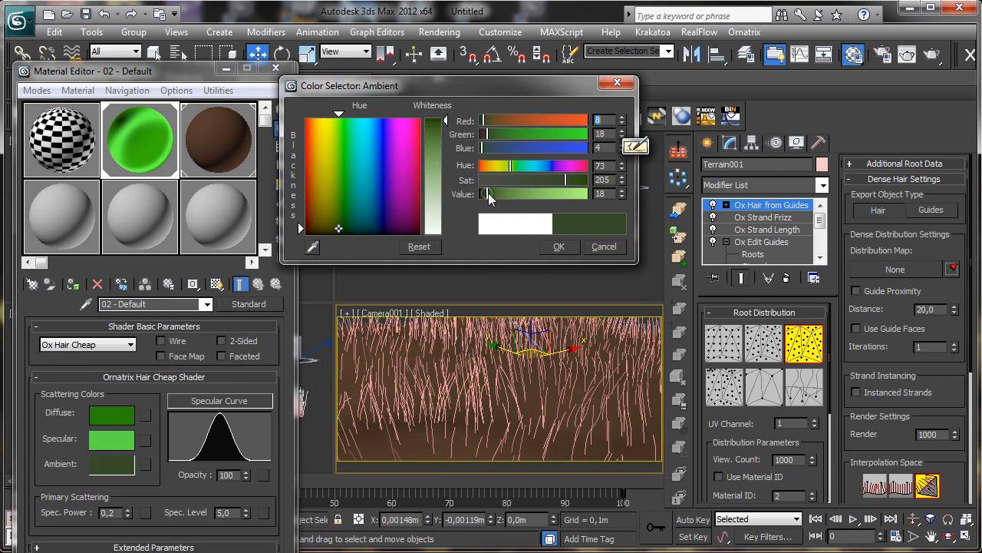
left_click(560, 246)
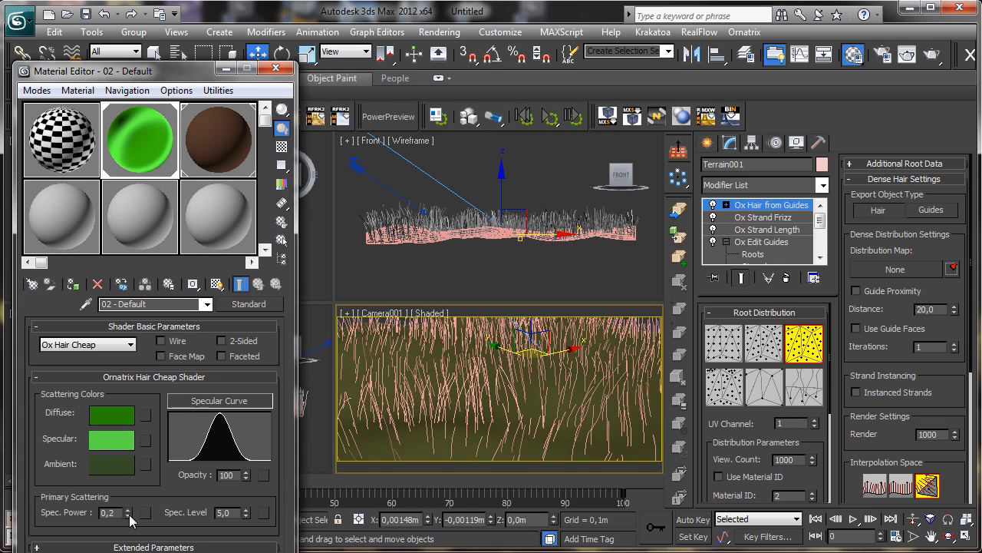
Step: Set the grass material's specular power to 0.15 and specular level to 1.2, and render the camera view
mouse_move(129, 515)
left_mouse_down()
mouse_move(130, 524)
mouse_move(129, 514)
left_mouse_up()
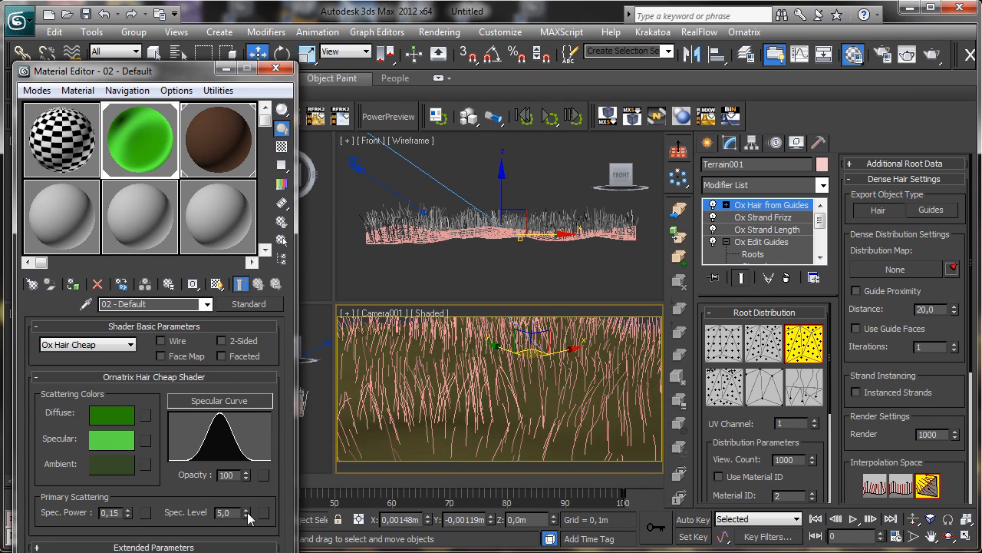
left_click_drag(246, 515, 246, 530)
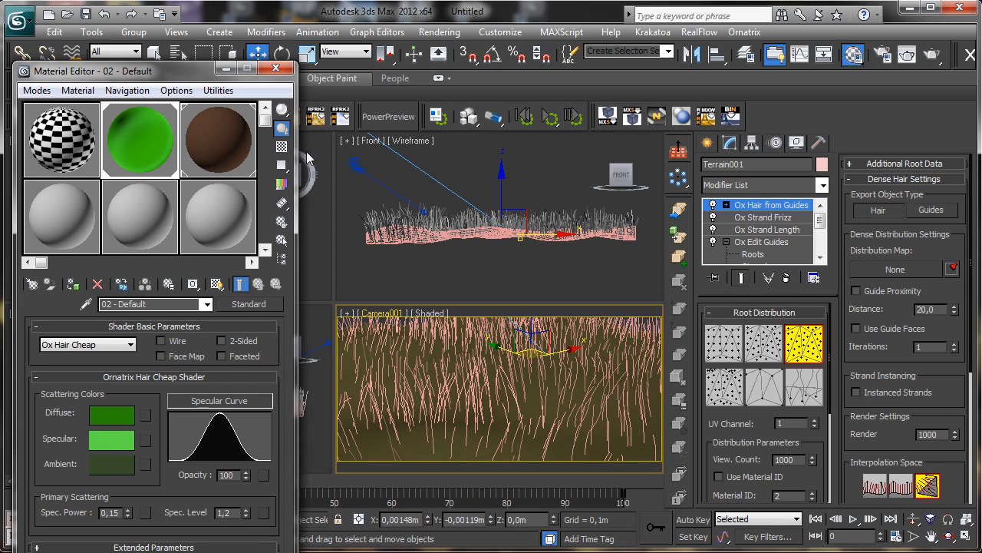
left_click(276, 67)
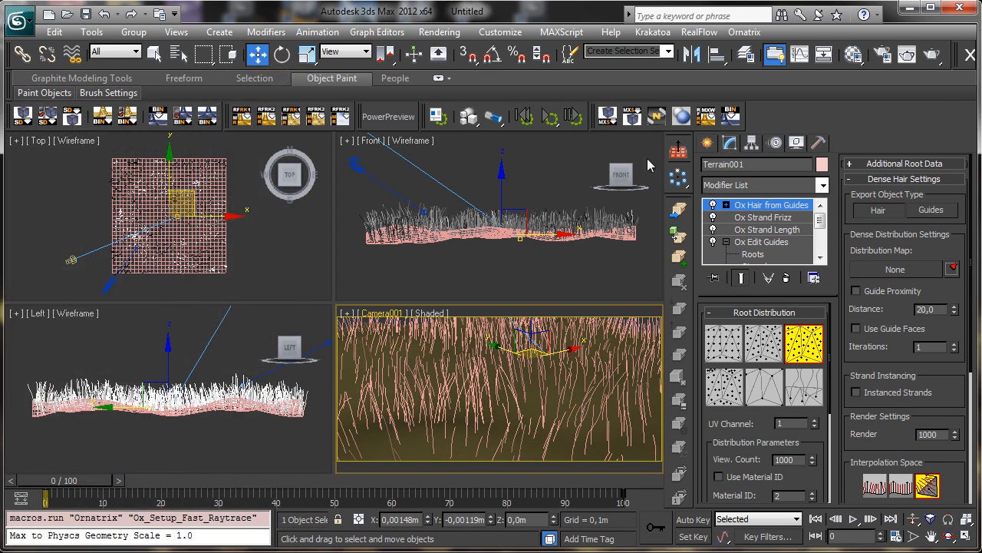
left_click(930, 57)
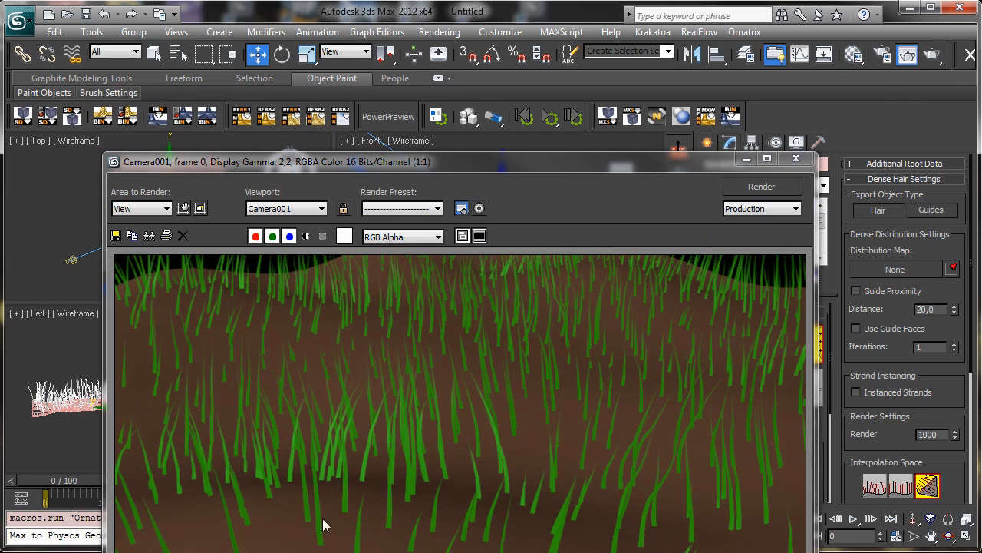
Step: Set the render hair count in Ox Hair from Guides to 10000 and render the camera view
left_click(745, 159)
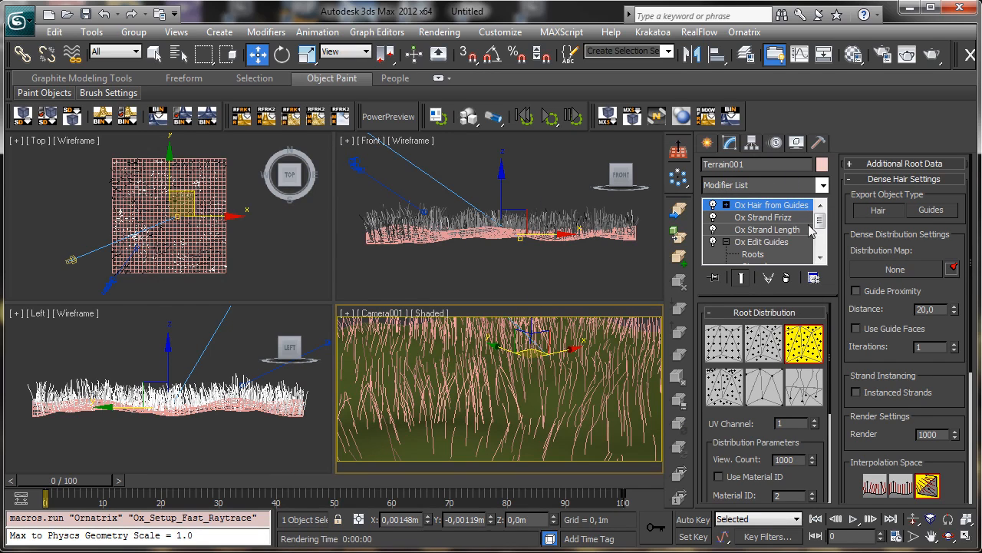
double_click(942, 435)
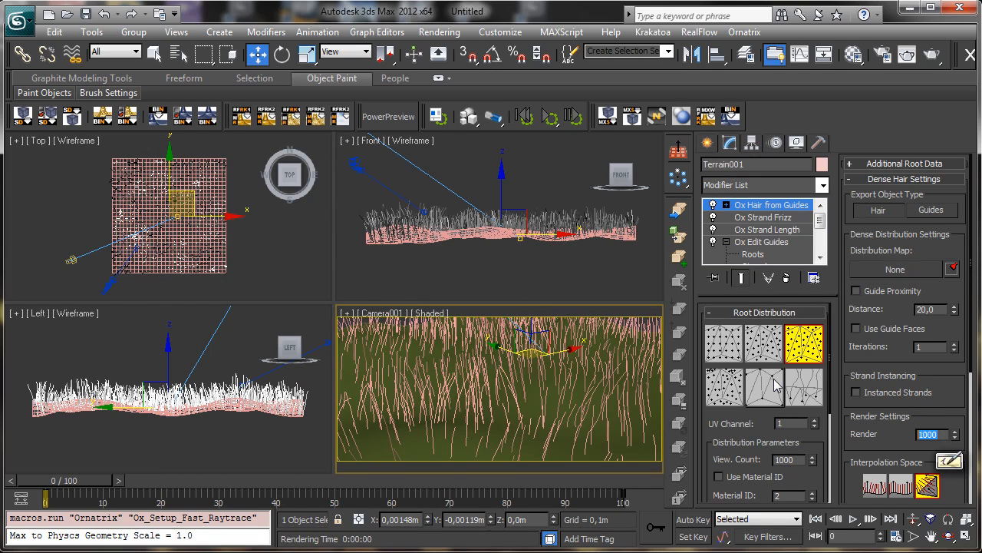
type("10")
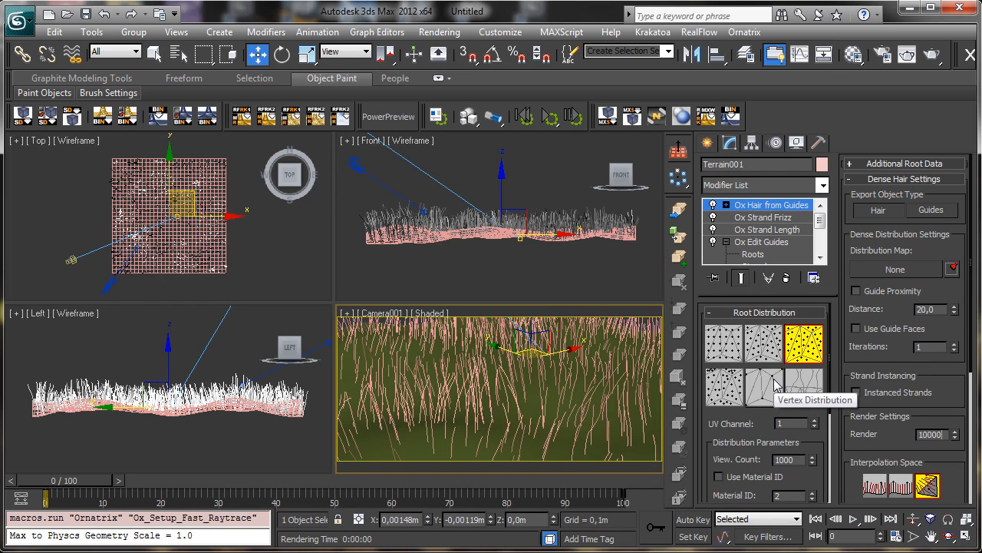
left_click(931, 53)
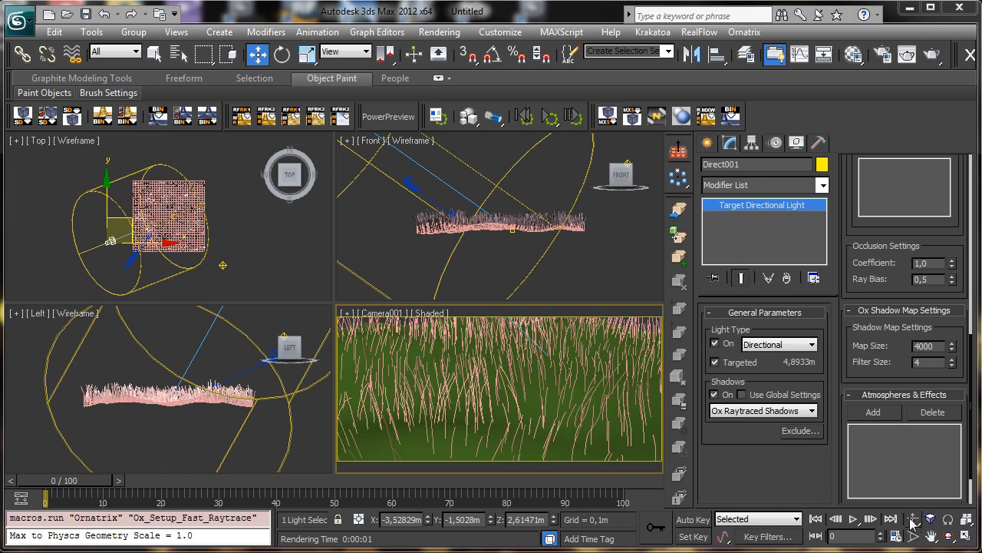
Step: Dolly the camera back and truck it to frame the whole grass terrain, and render the view
left_click(912, 520)
left_click_drag(531, 427, 504, 495)
left_click_drag(537, 426, 540, 456)
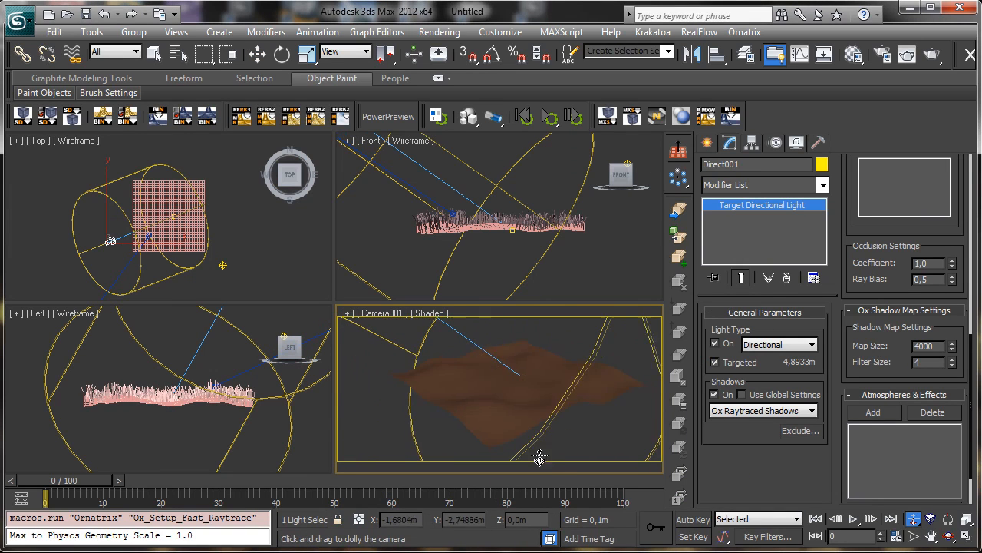
left_click(930, 535)
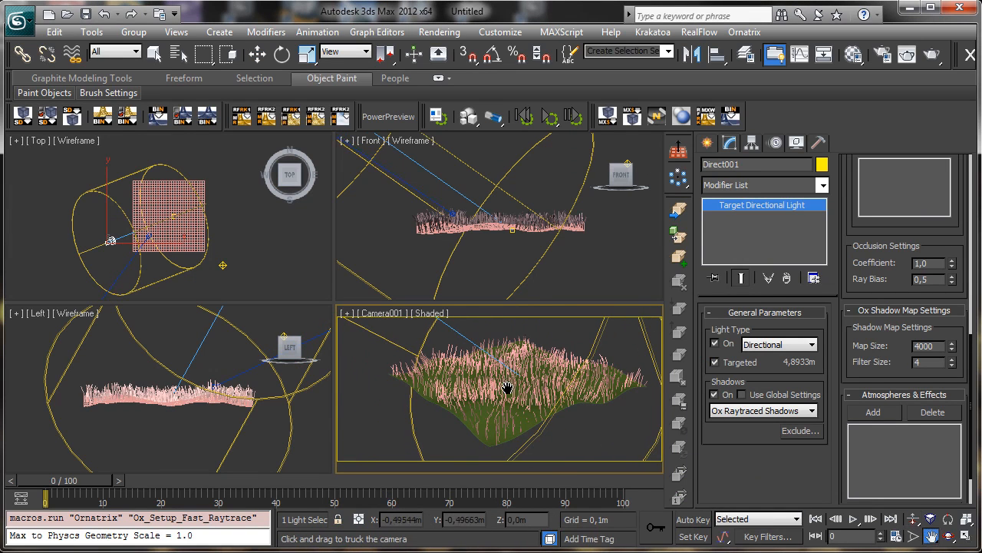
left_click_drag(509, 394, 461, 403)
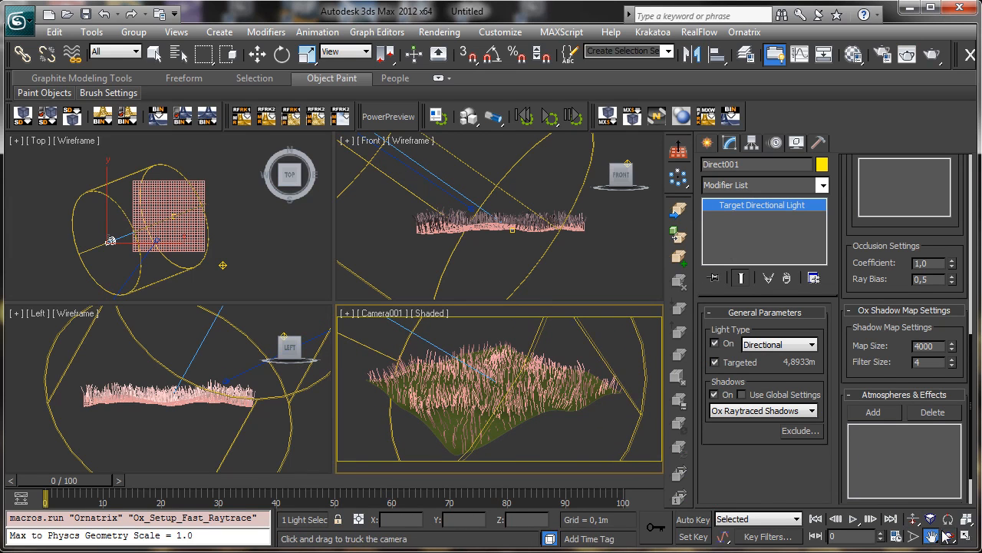
left_click(907, 54)
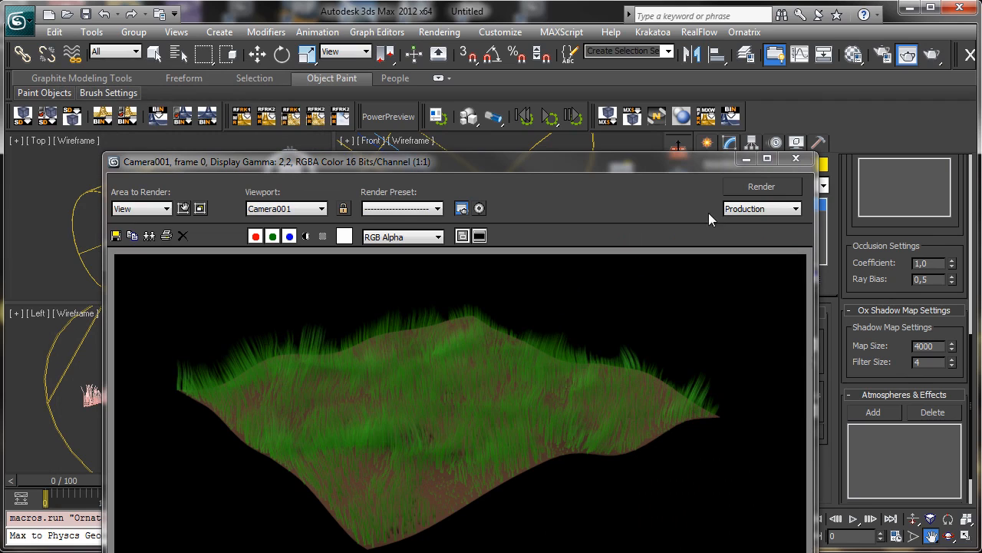
left_click_drag(620, 168, 743, 122)
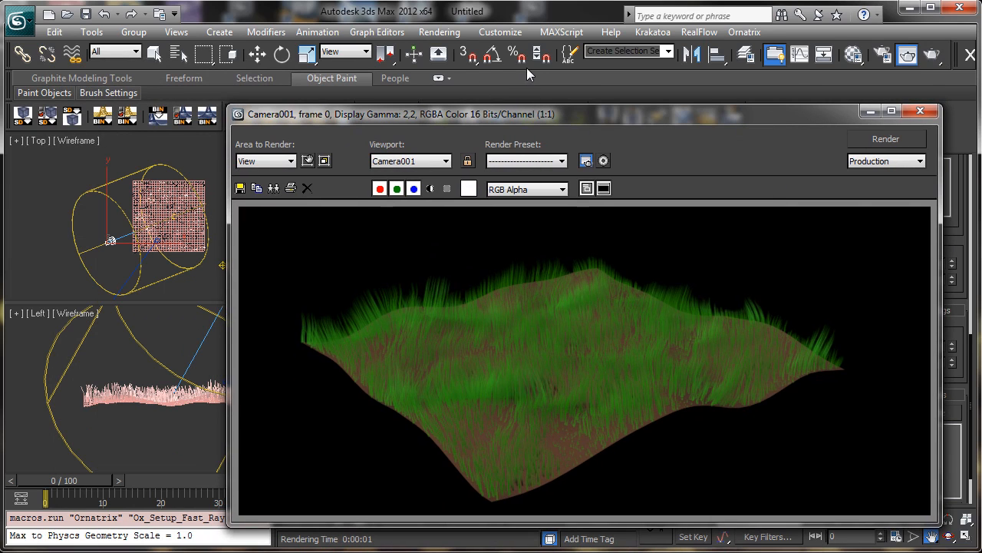
Step: Set the global hair radius of the Ox Hair Raytrace Fast atmosphere effect to 3 and render the camera view
left_click(439, 31)
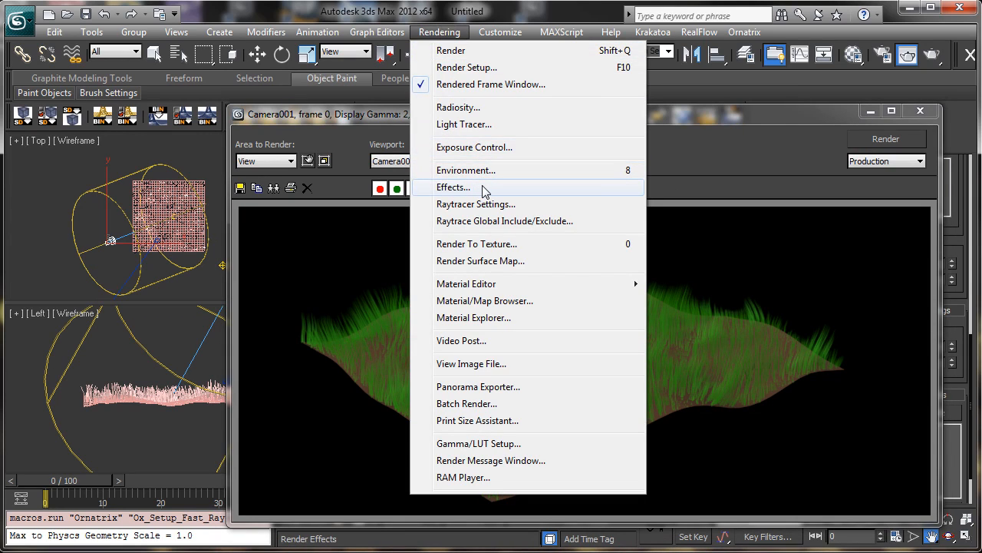
left_click(495, 172)
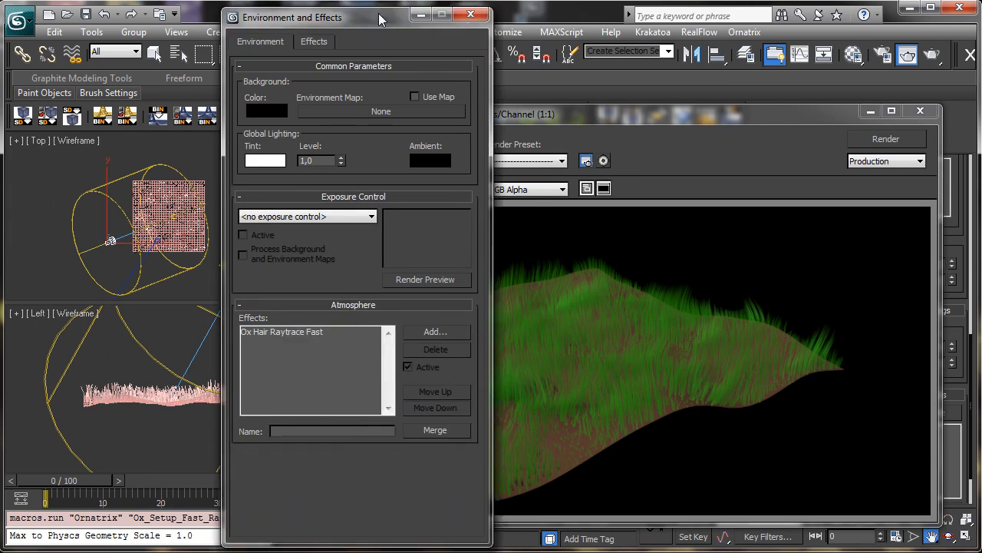
left_click(346, 320)
scroll(395, 310, "down", 5)
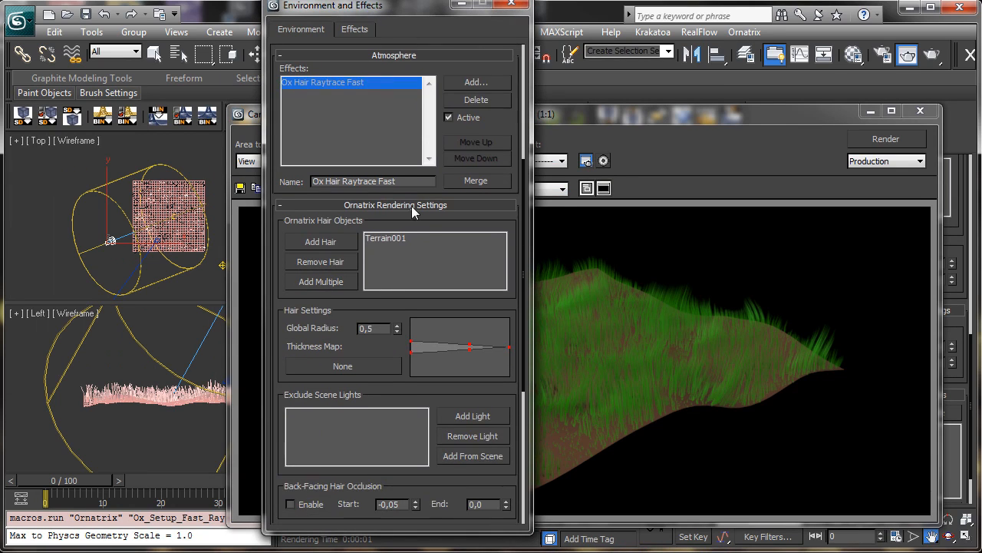
double_click(380, 285)
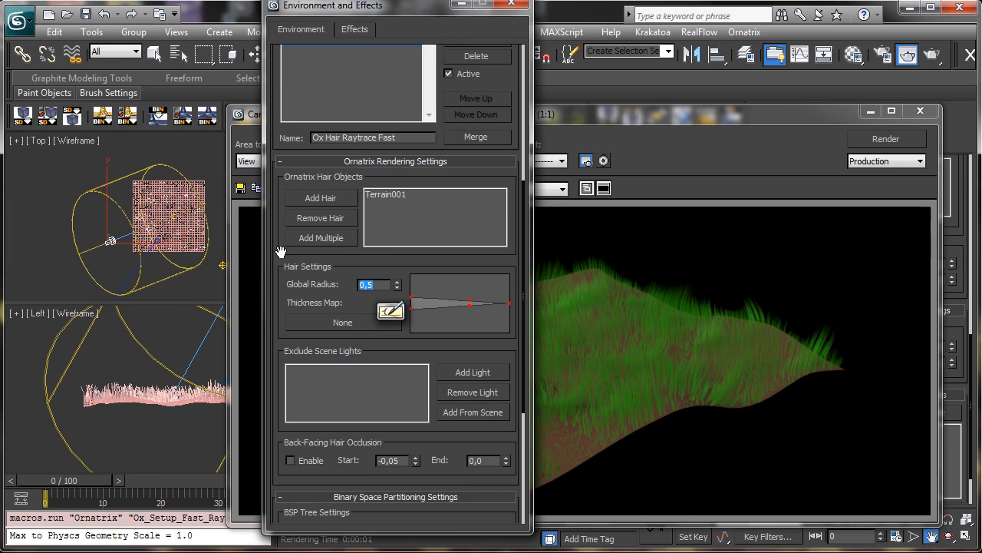
type("3")
left_click(909, 143)
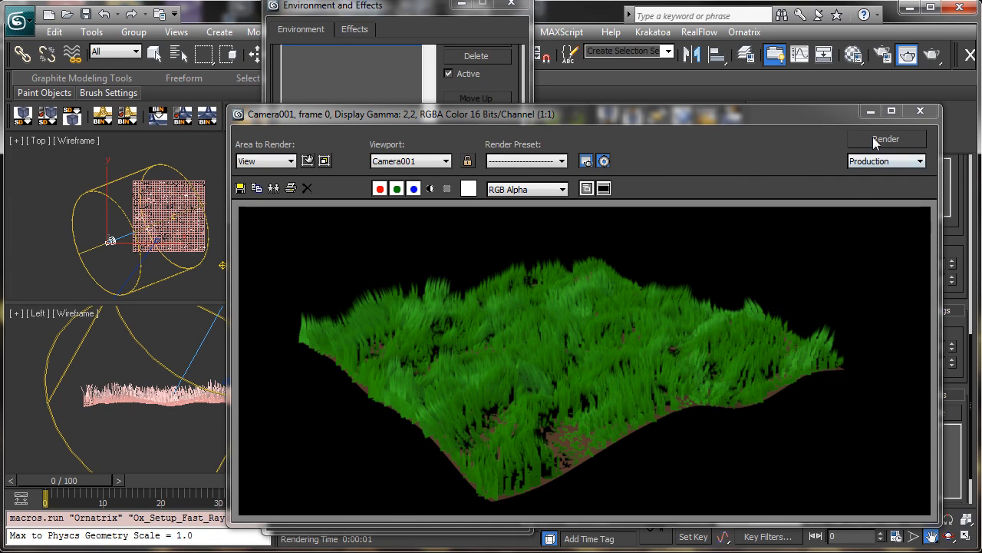
Step: Set the Ox Hair Raytrace Fast effect's global radius to 2 and render the camera view
left_click(434, 10)
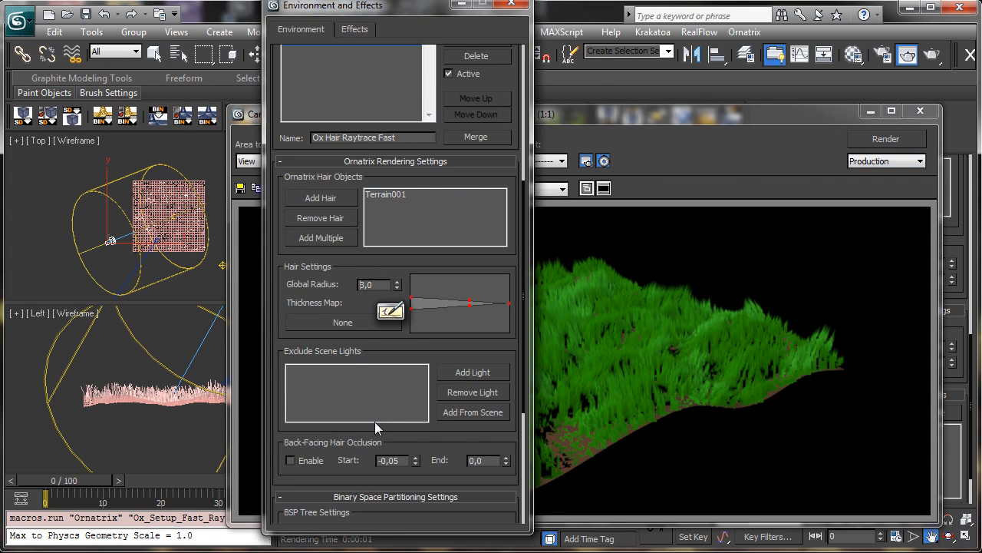
double_click(376, 286)
type("2")
key("Return")
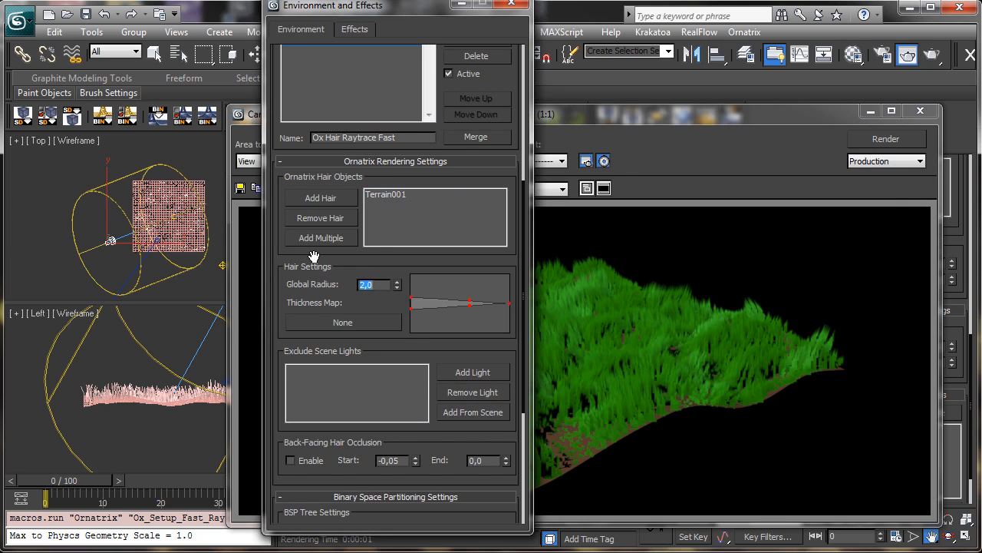
left_click(915, 139)
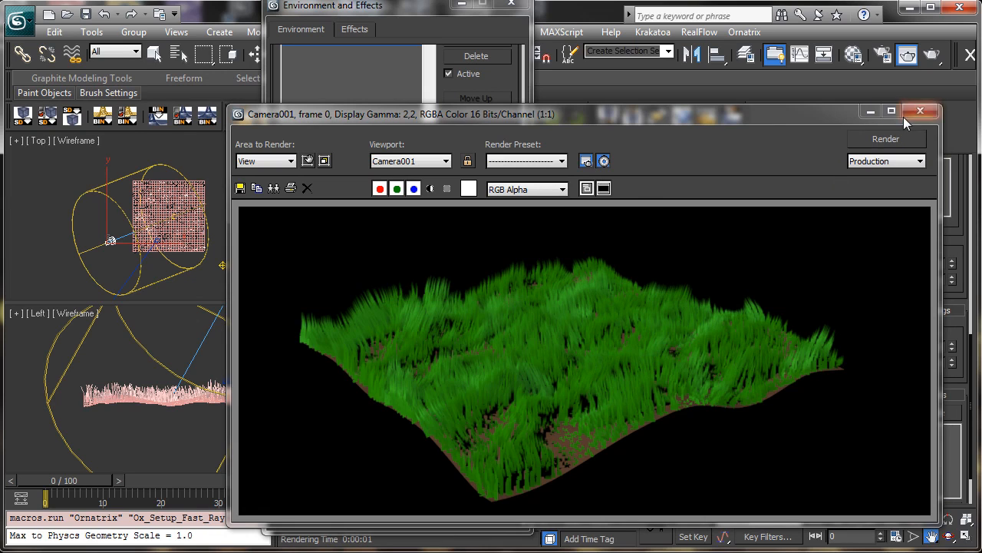
left_click(870, 112)
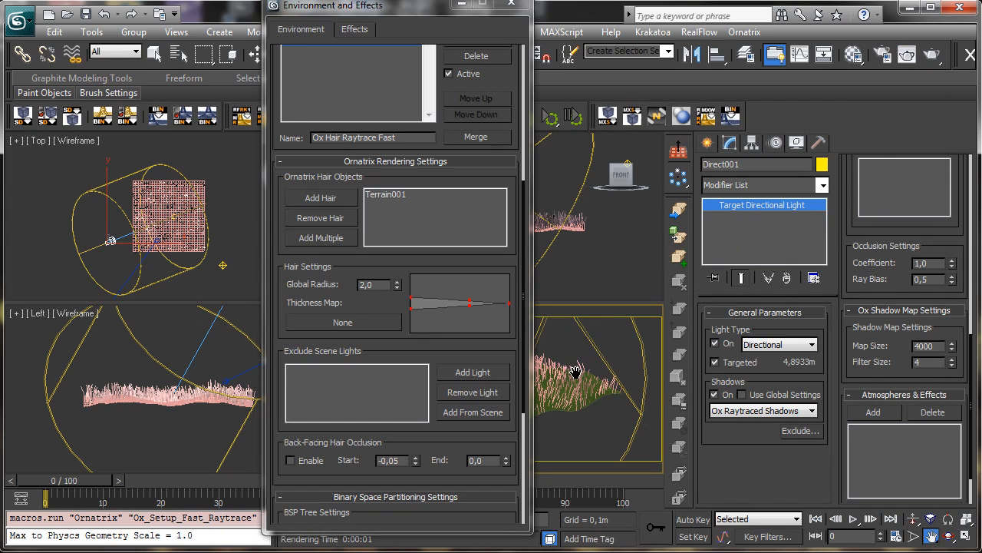
Step: Set the length randomization to 0.6 in the Ox Strand Length modifier of the Terrain001 hair object and render the camera view
left_click(154, 53)
left_click(560, 377)
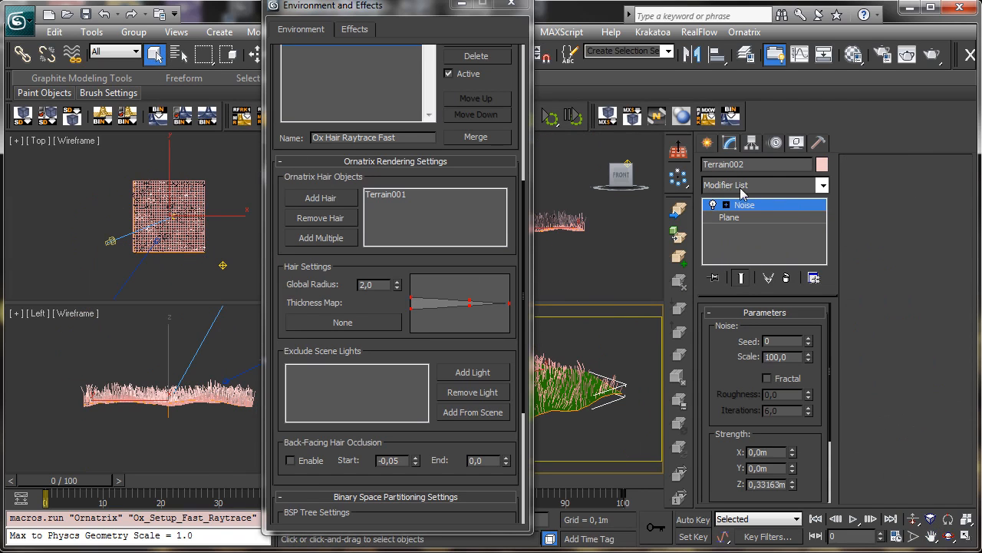
double_click(559, 370)
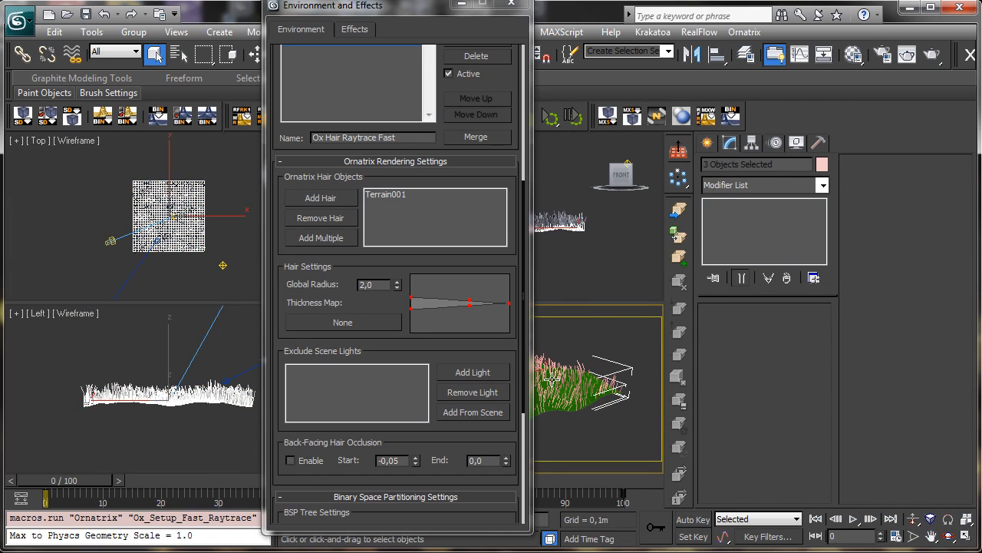
left_click(551, 377)
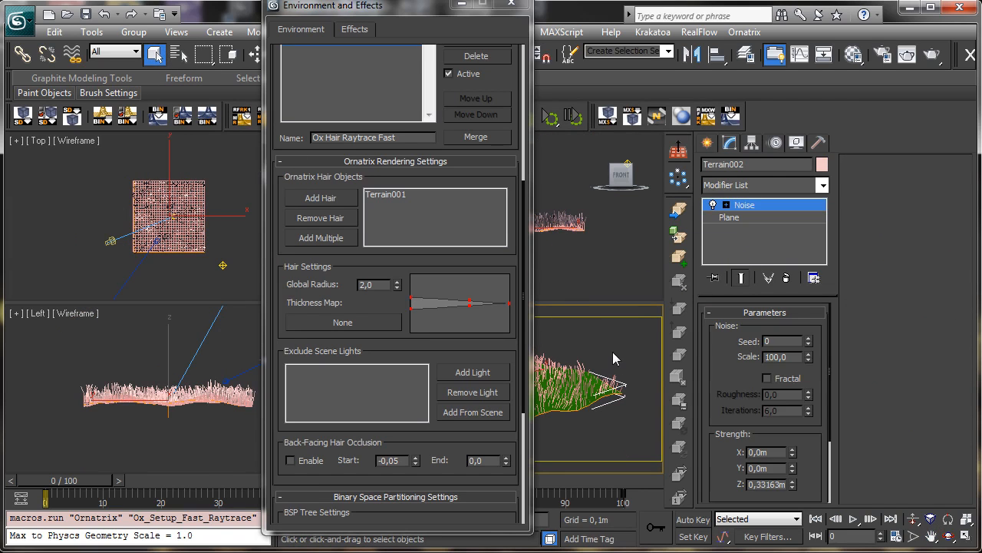
left_click(553, 380)
left_click(571, 404)
left_click(574, 402)
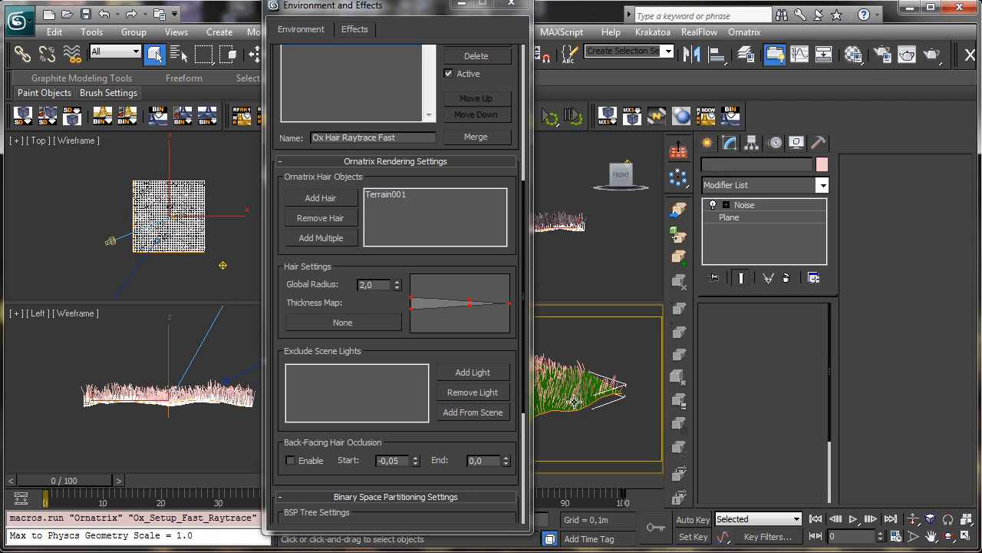
left_click(565, 398)
left_click(564, 382)
left_click(570, 368)
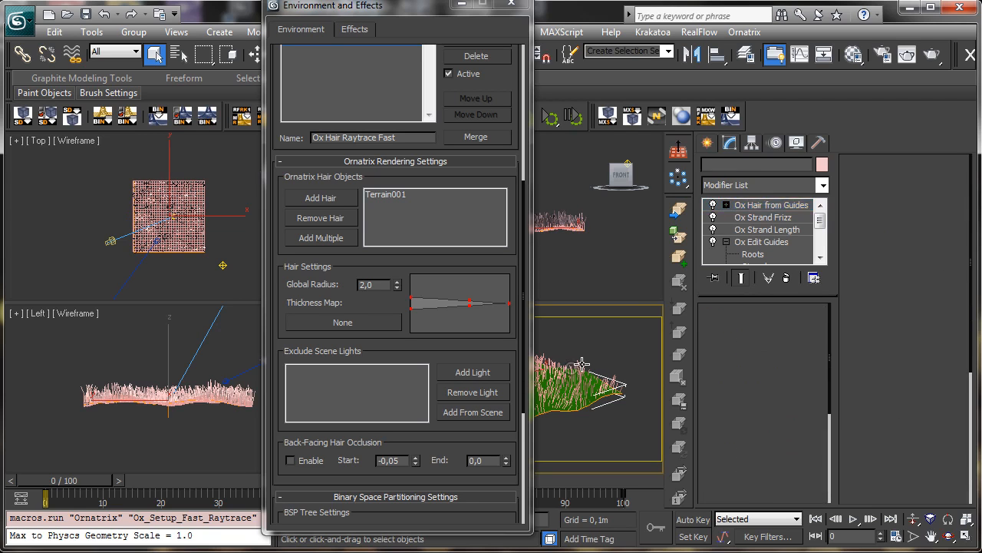
left_click(752, 230)
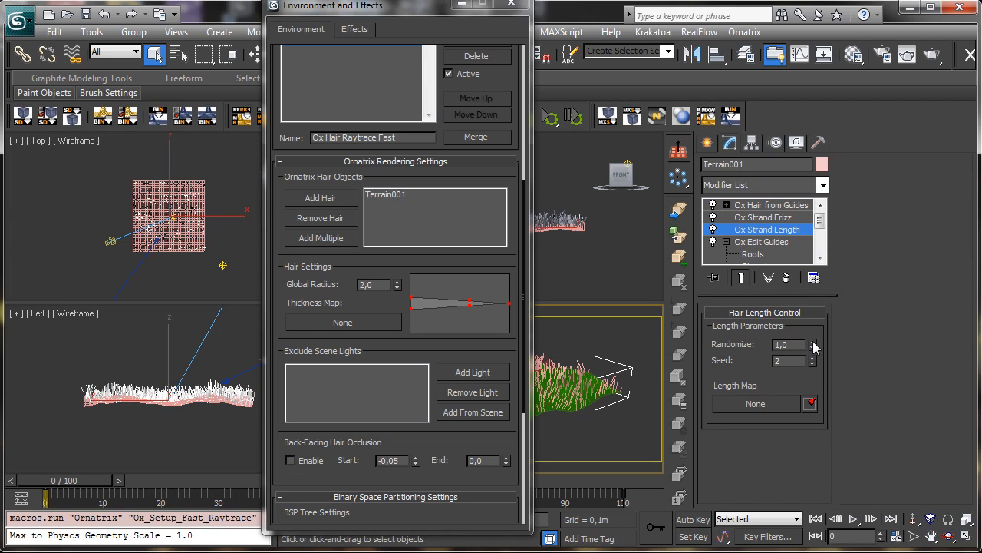
left_click_drag(815, 347, 821, 376)
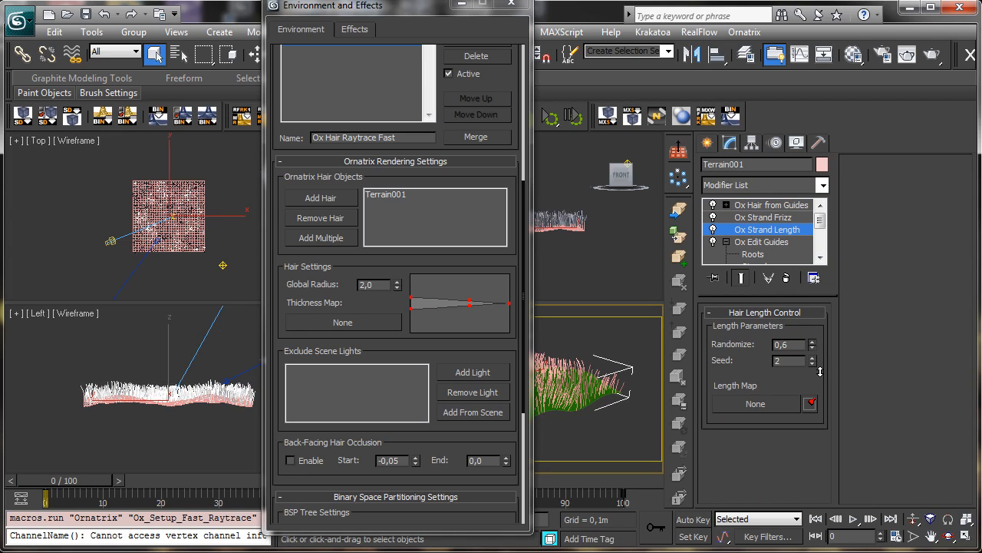
left_click(907, 55)
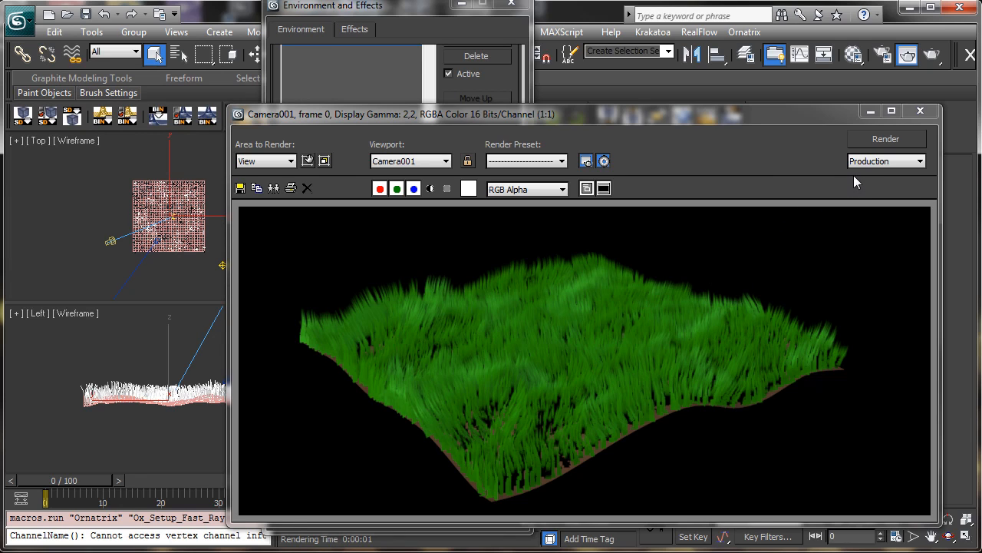
left_click(871, 111)
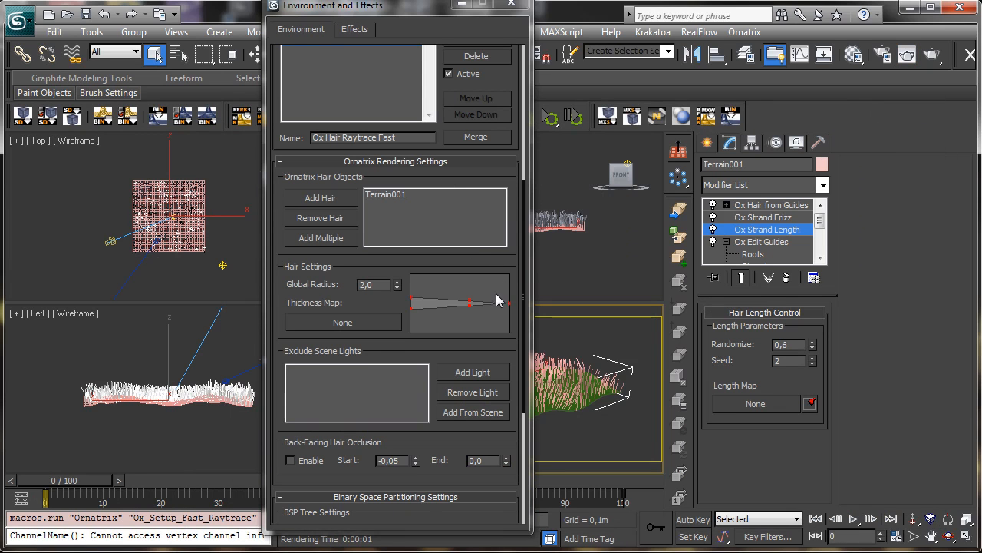
Step: Widen the tip end of the hair thickness curve in the Ox Hair Raytrace Fast settings and render the camera view
left_click_drag(507, 306, 511, 305)
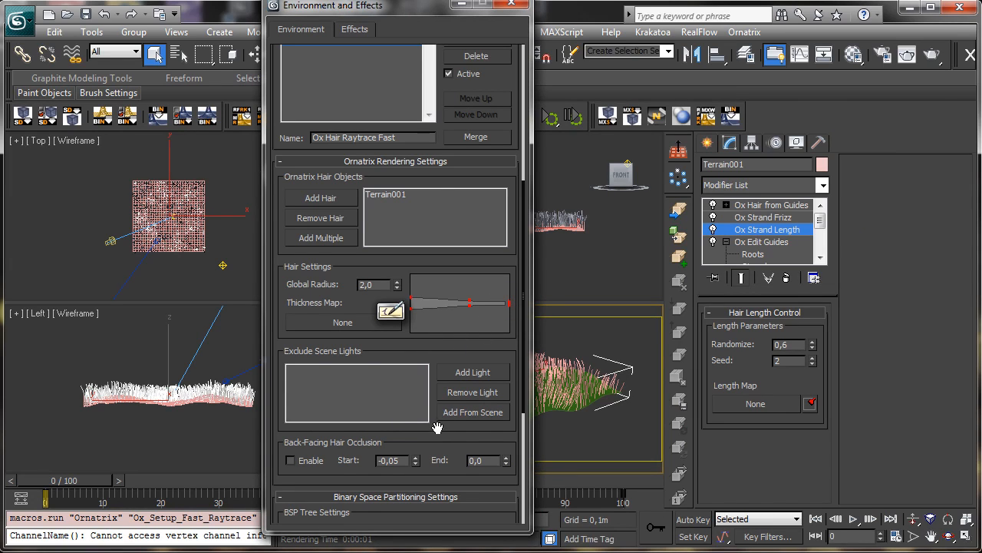
left_click_drag(444, 430, 444, 320)
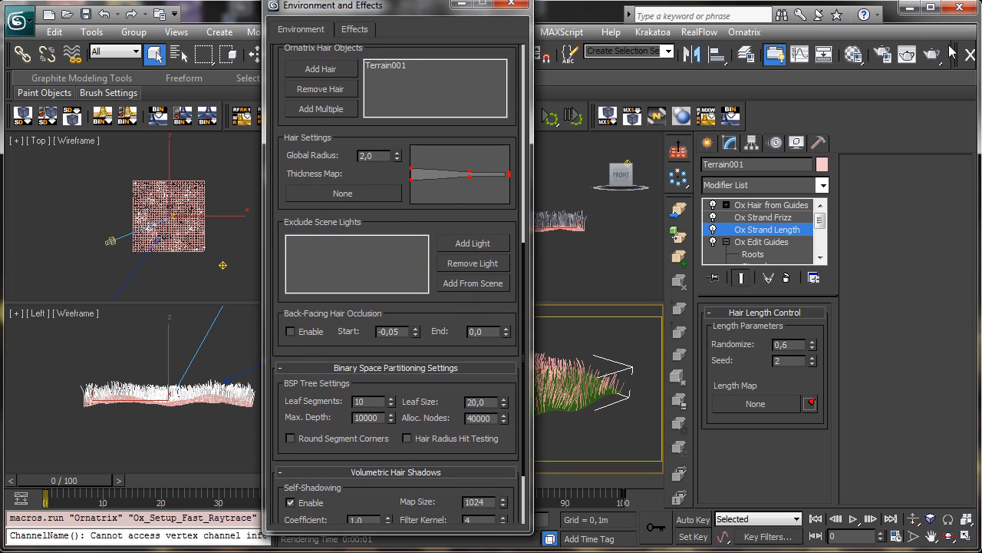
left_click(907, 54)
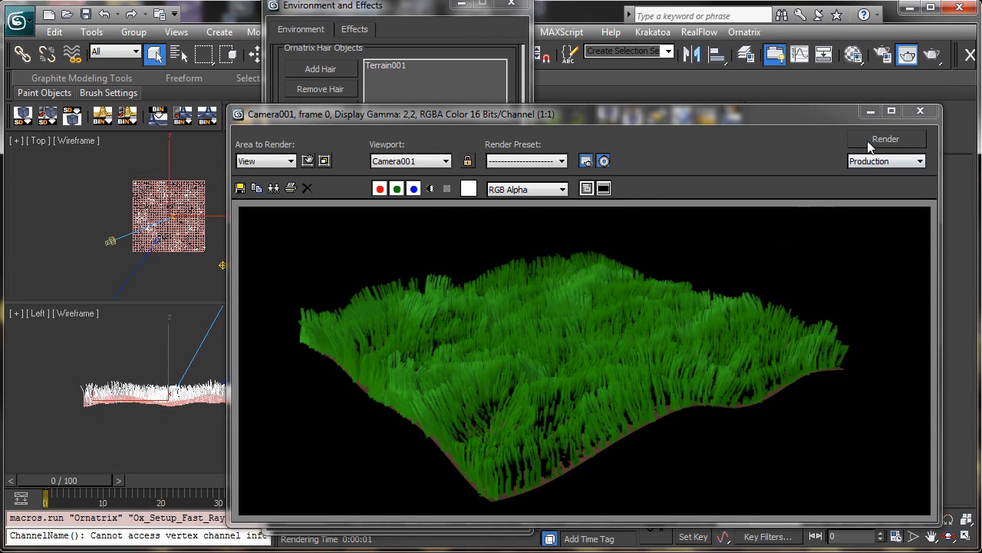
left_click(870, 111)
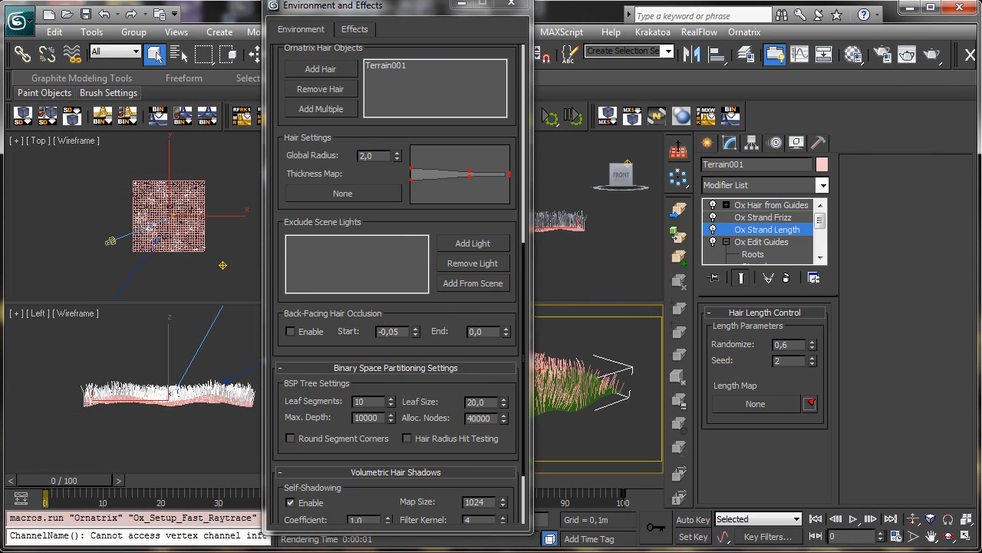
left_click(908, 54)
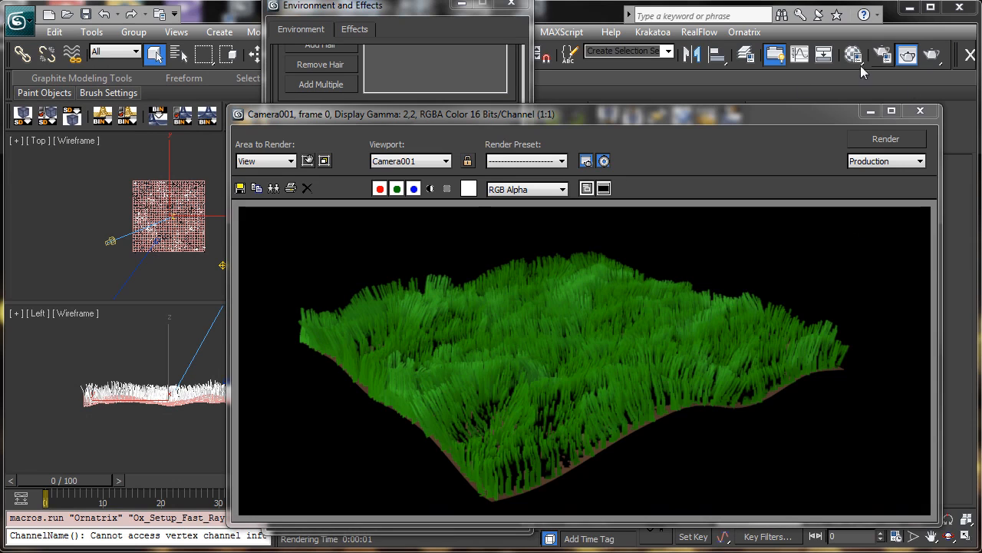
left_click(869, 111)
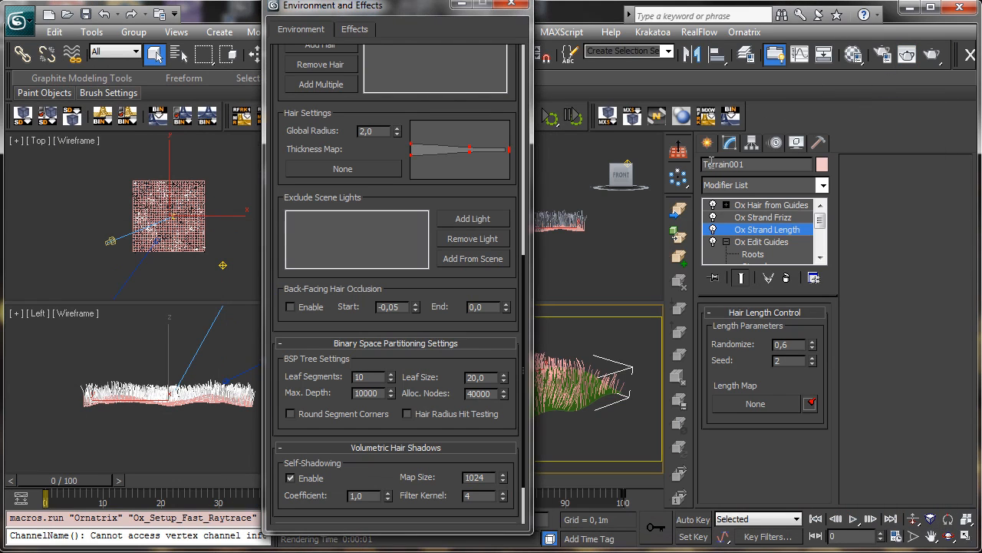
Step: Set the Ox Strand Frizz amount to 1.0, scale to 3.567 and outlier percentage to 0, and render the camera view
left_click(761, 218)
left_click(462, 5)
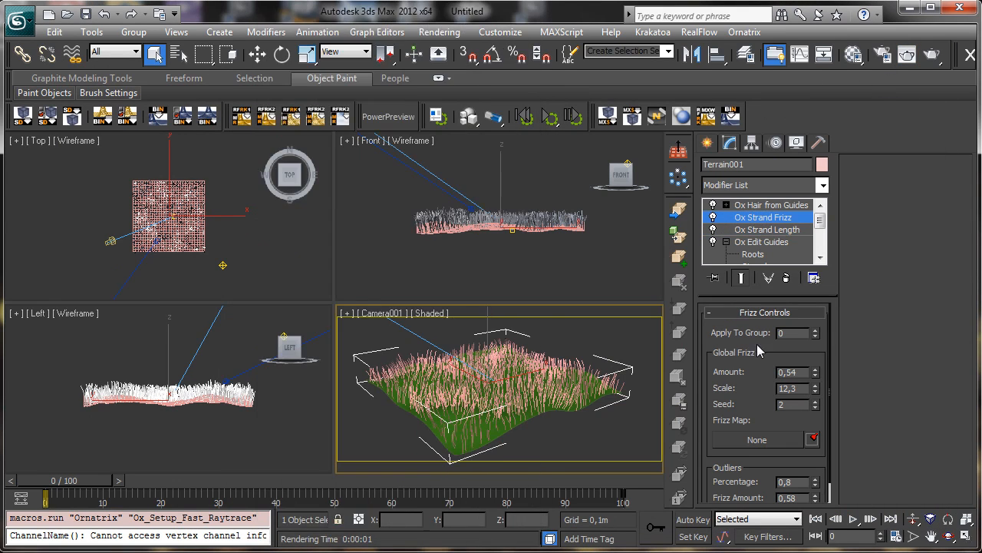
right_click(817, 372)
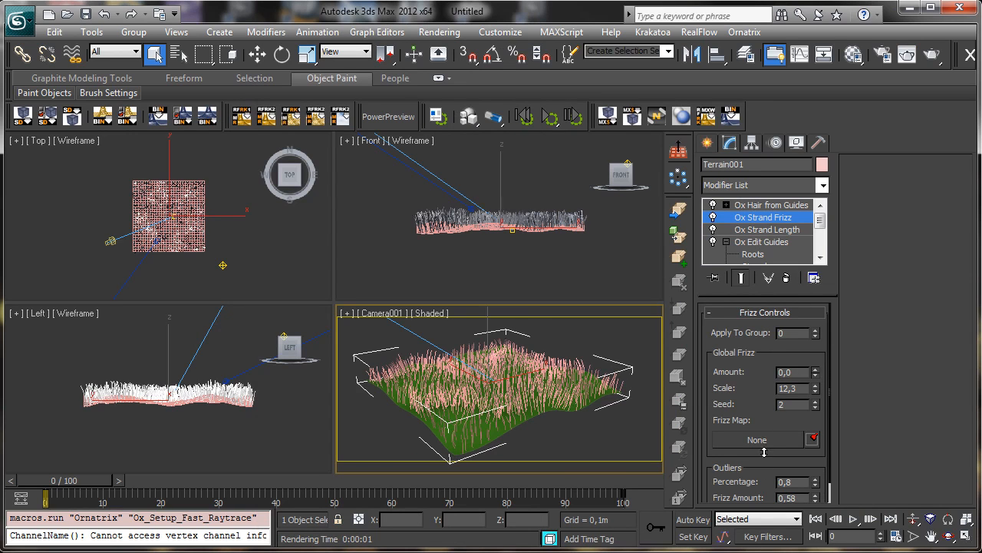
left_click_drag(762, 463, 834, 217)
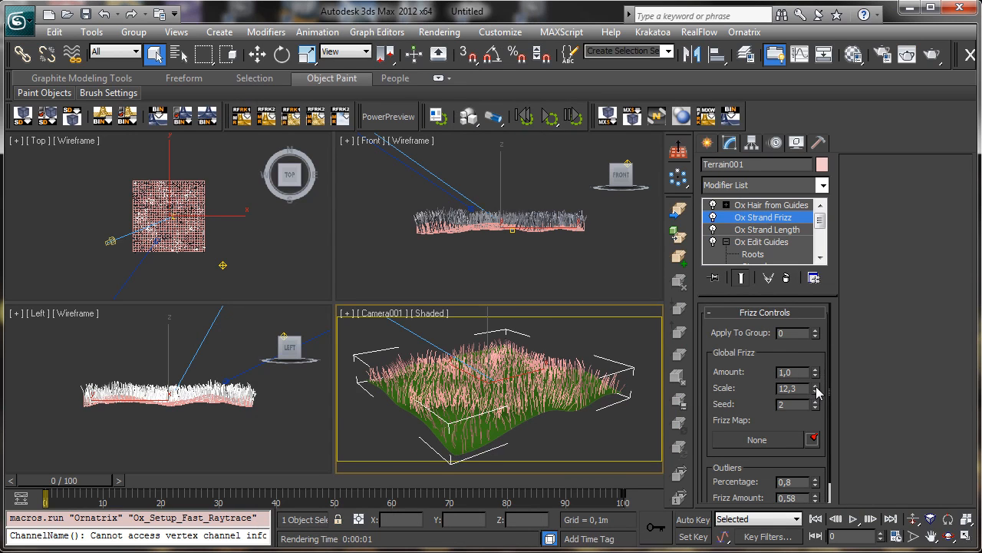
left_click_drag(818, 392, 788, 442)
left_click_drag(755, 396, 763, 330)
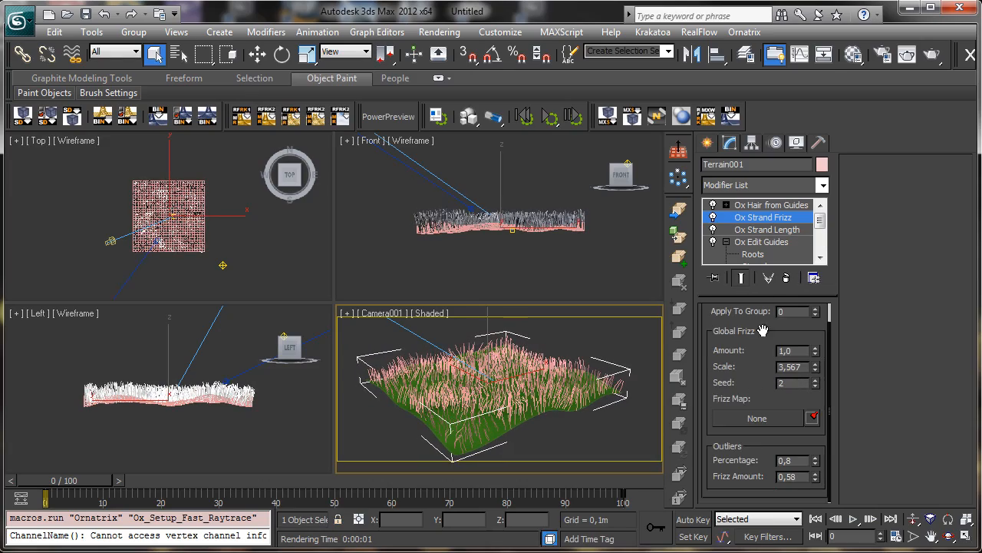
left_click_drag(815, 463, 842, 531)
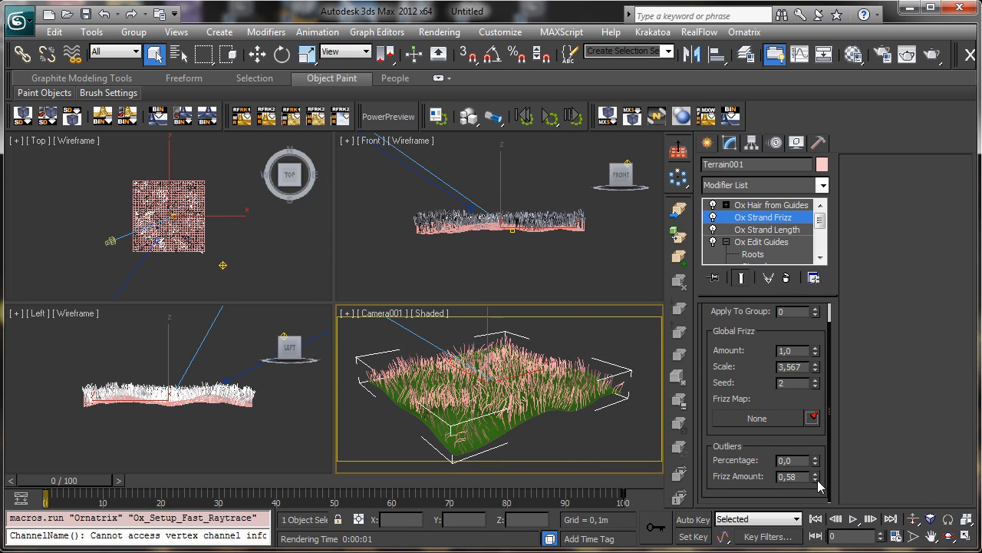
left_click(907, 54)
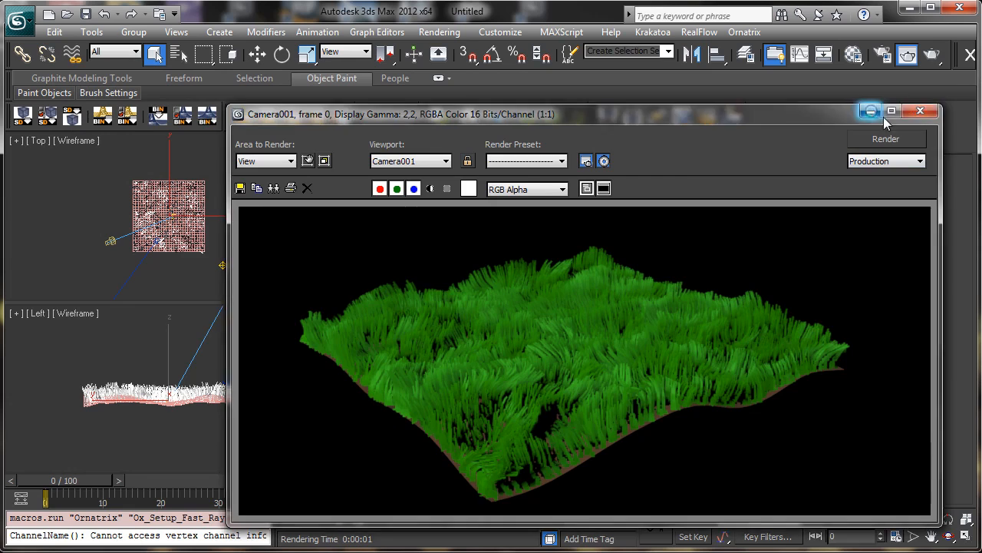
left_click(921, 111)
Step: Add an Ox Render Settings modifier above Ox Hair from Guides and slightly widen the tip of its hair radius curve
left_click(773, 204)
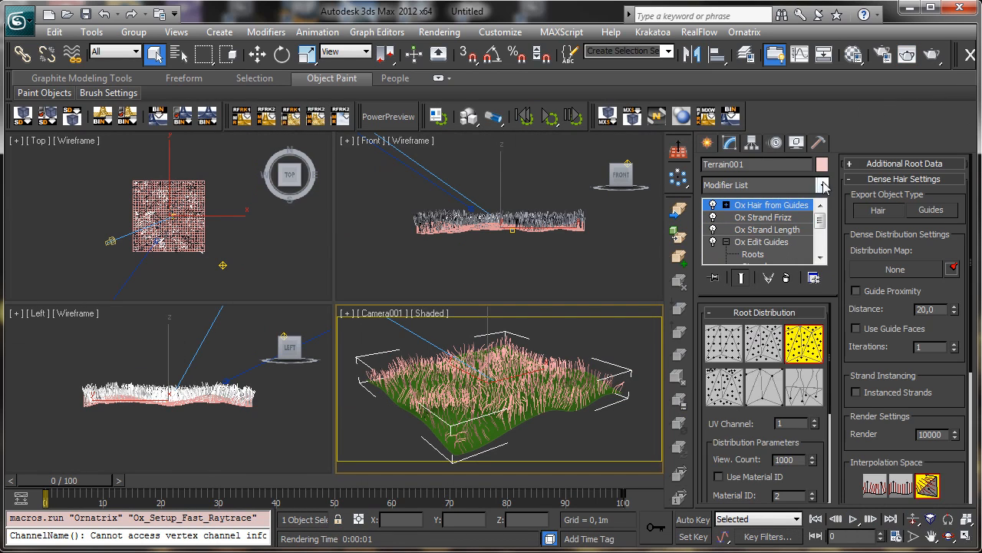
left_click(822, 185)
scroll(824, 292, "down", 8)
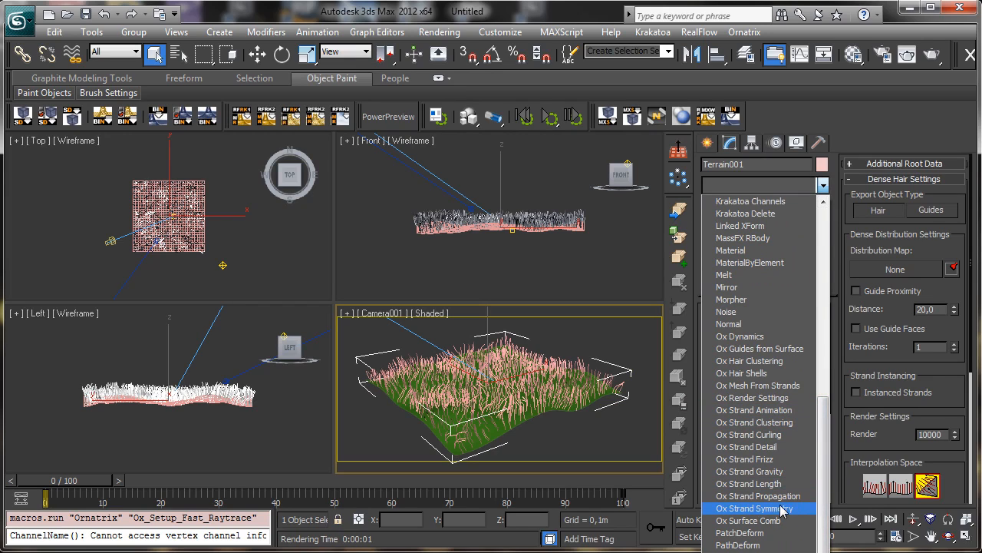
left_click(783, 399)
scroll(767, 348, "down", 1)
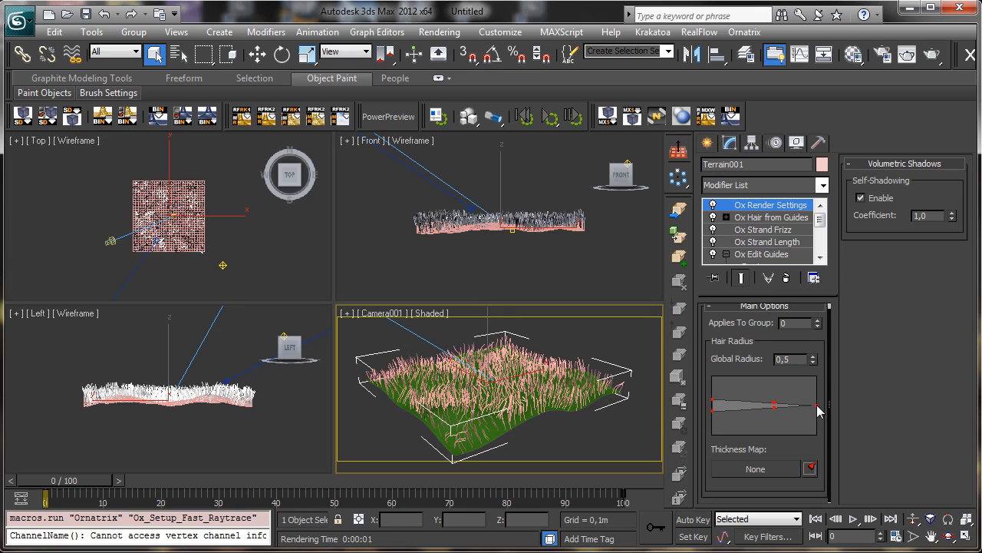
left_click_drag(815, 407, 819, 408)
Step: Check the hair radius in the environment settings, match it with a global radius of 2.0 in Ox Render Settings, and render the camera view
left_click(439, 31)
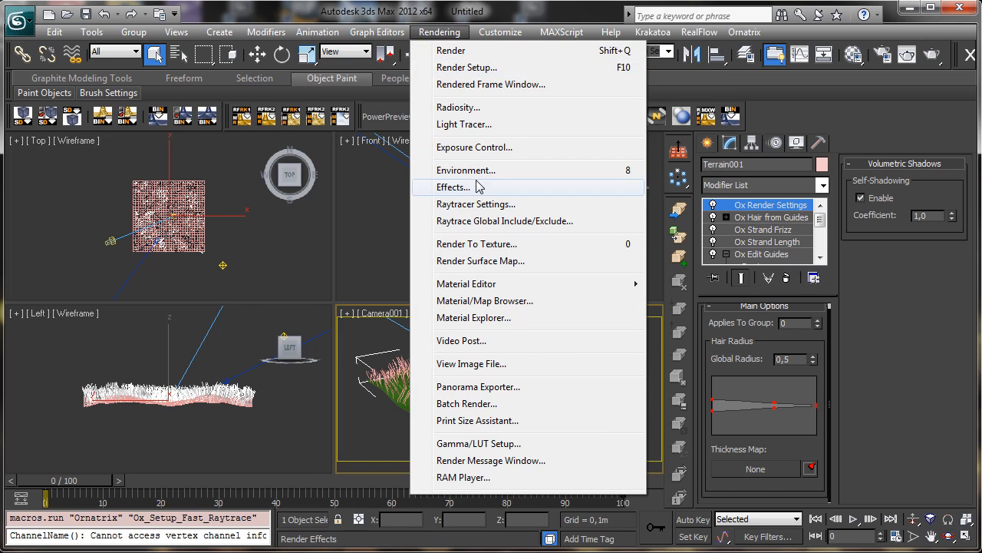
left_click(484, 186)
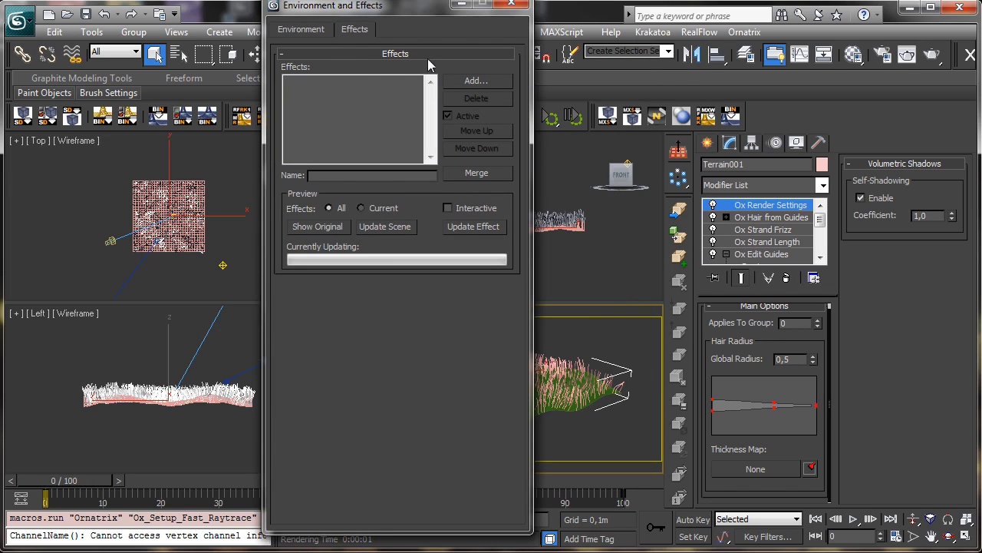
left_click(309, 29)
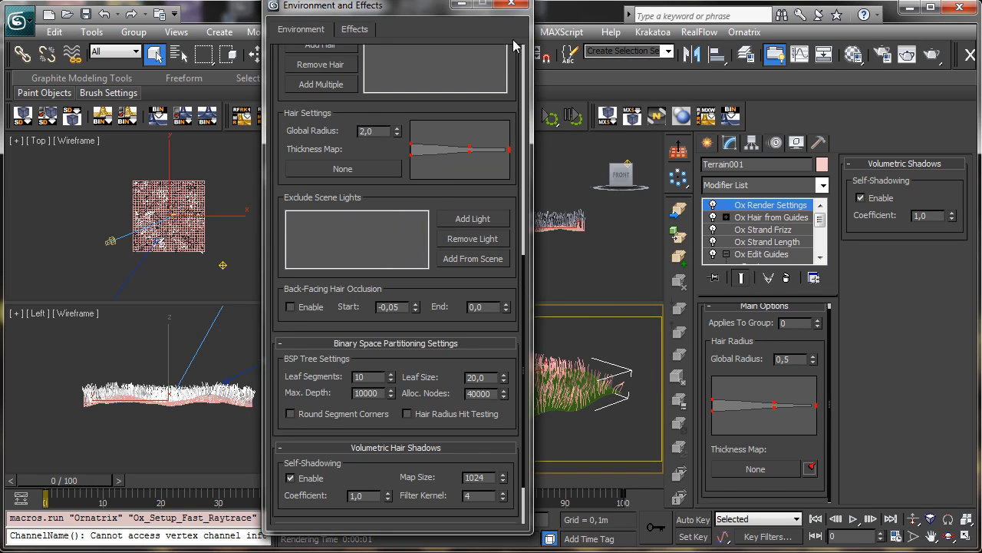
left_click(511, 3)
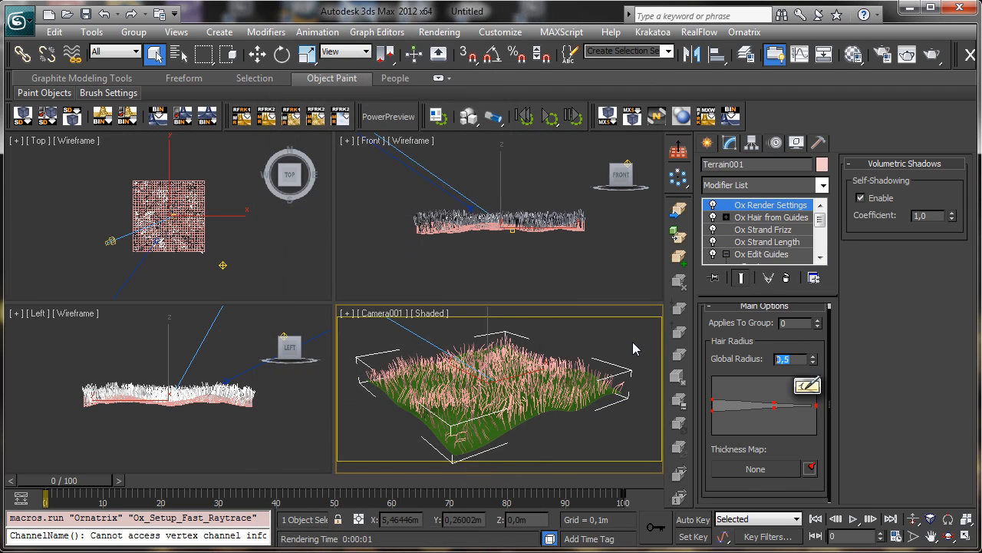
type("2")
key("Return")
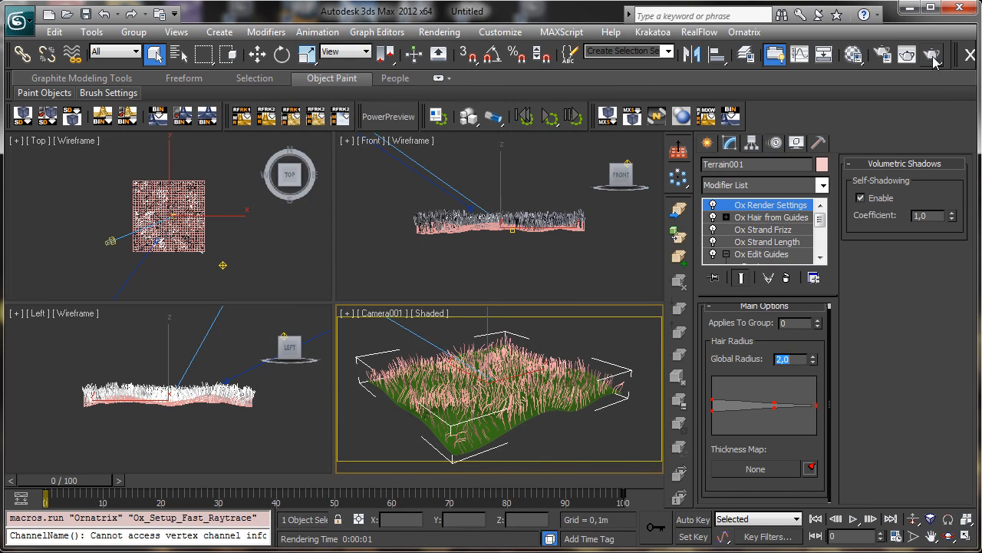
left_click(908, 53)
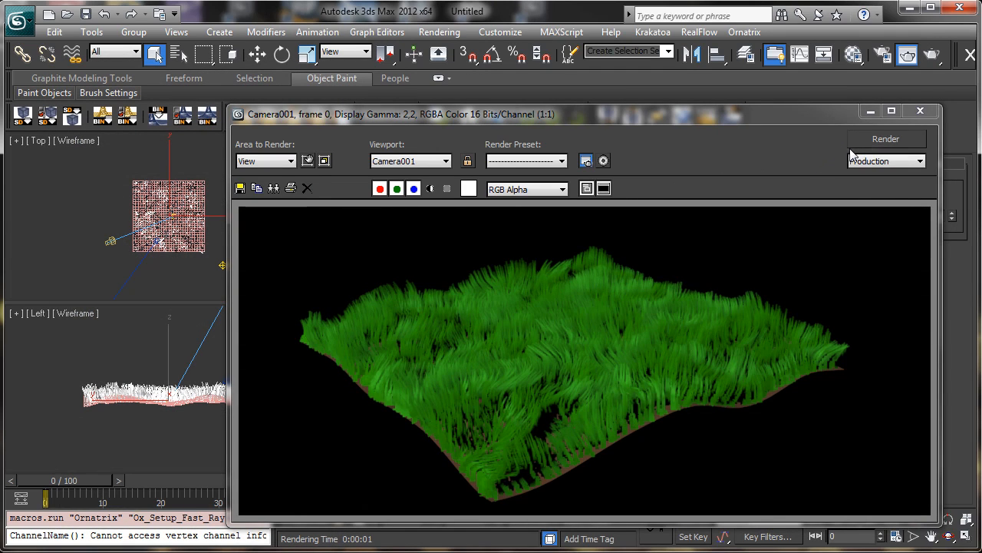
left_click(870, 112)
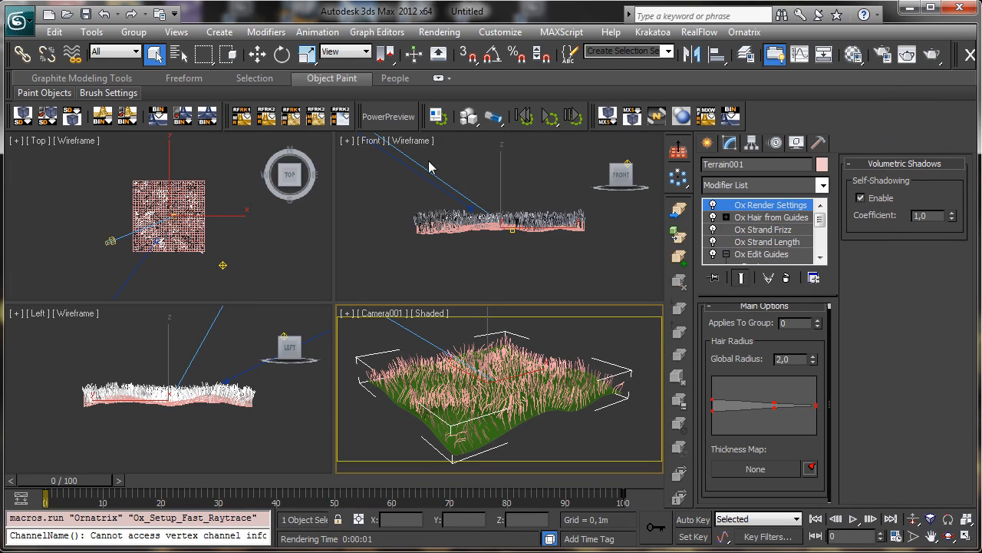
Step: Change the shadow type of the Direct001 light to Ox Hair Shadow and render the camera view
left_click(110, 241)
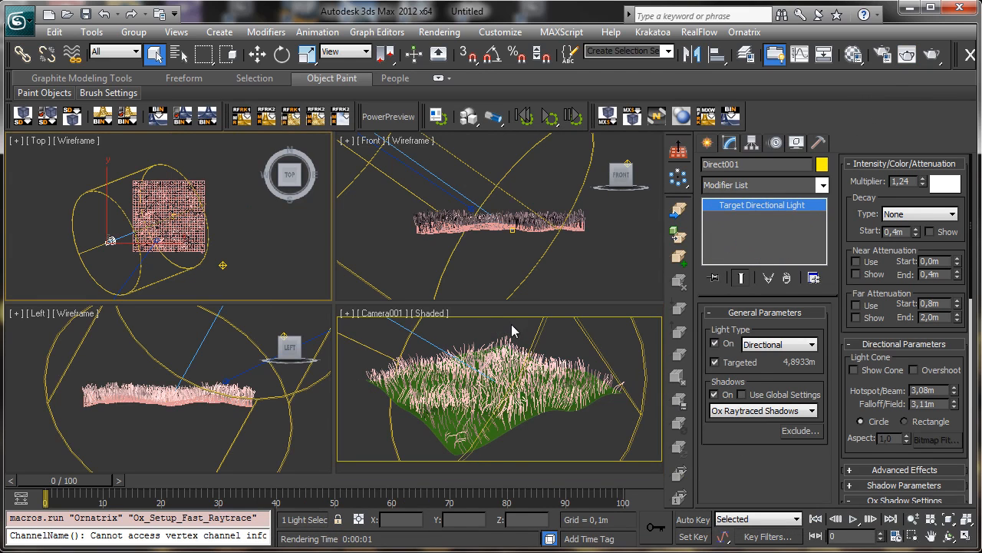
left_click(770, 411)
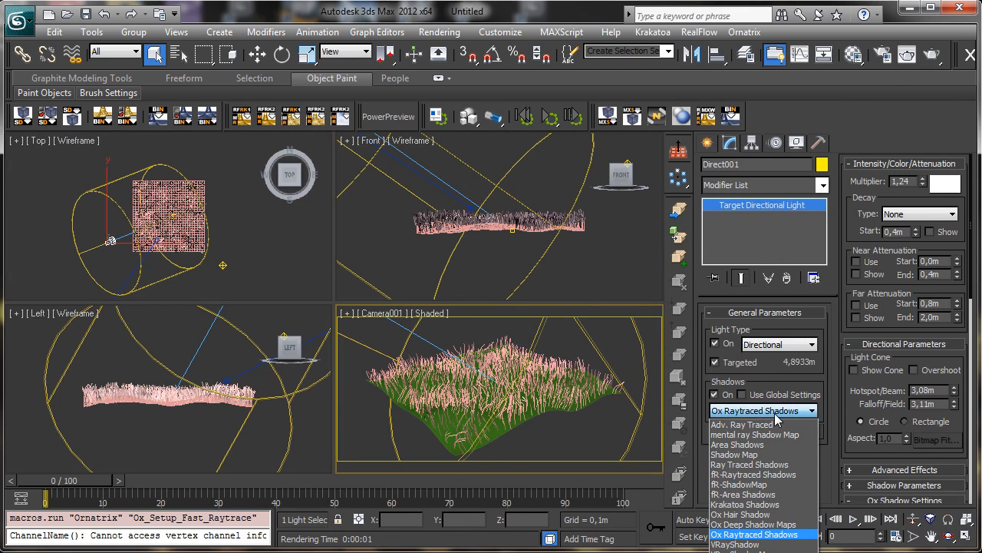
left_click(748, 510)
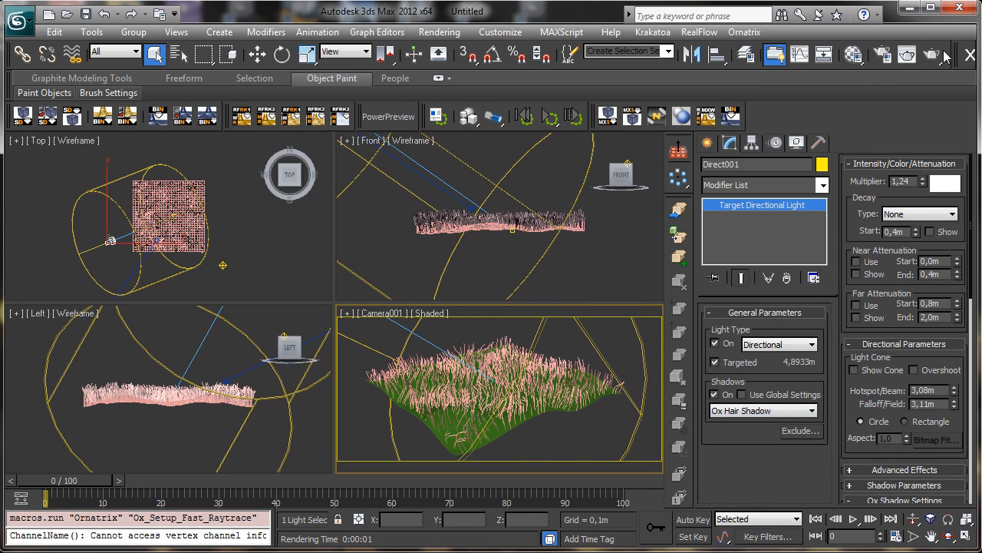
left_click(908, 54)
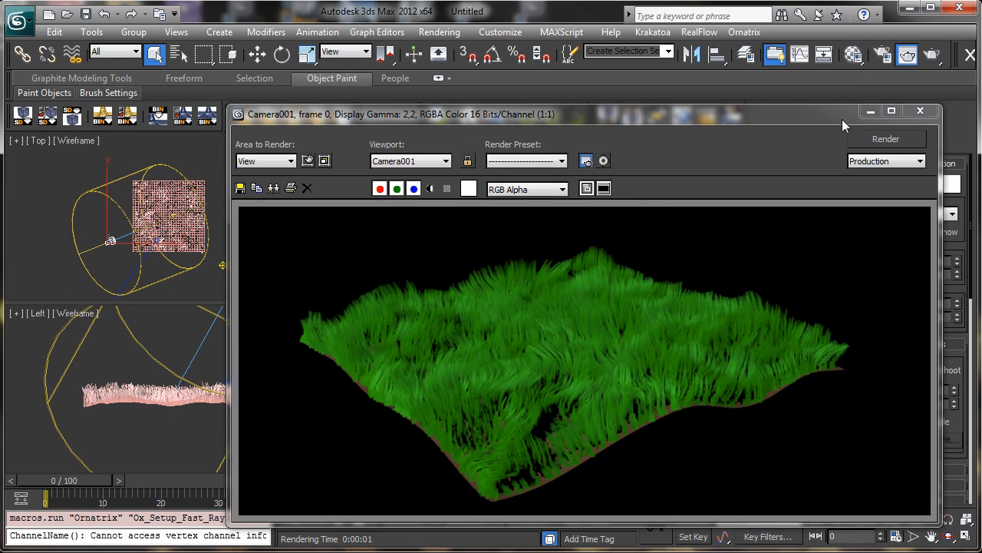
left_click(870, 111)
Step: Enable object-object shadows for the Direct001 light, set its Ox shadow map size to 3000, and render the camera view
left_click_drag(858, 392, 871, 175)
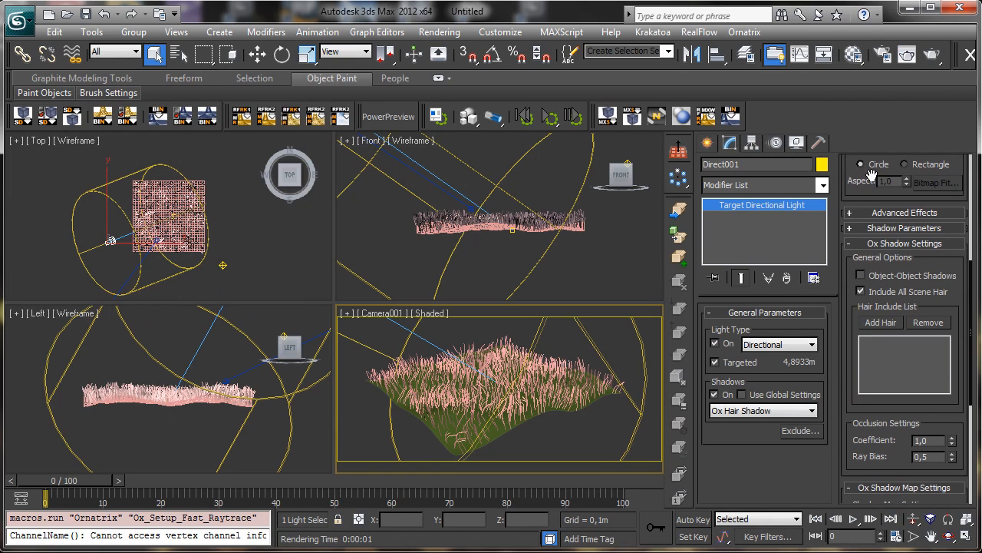
left_click(874, 276)
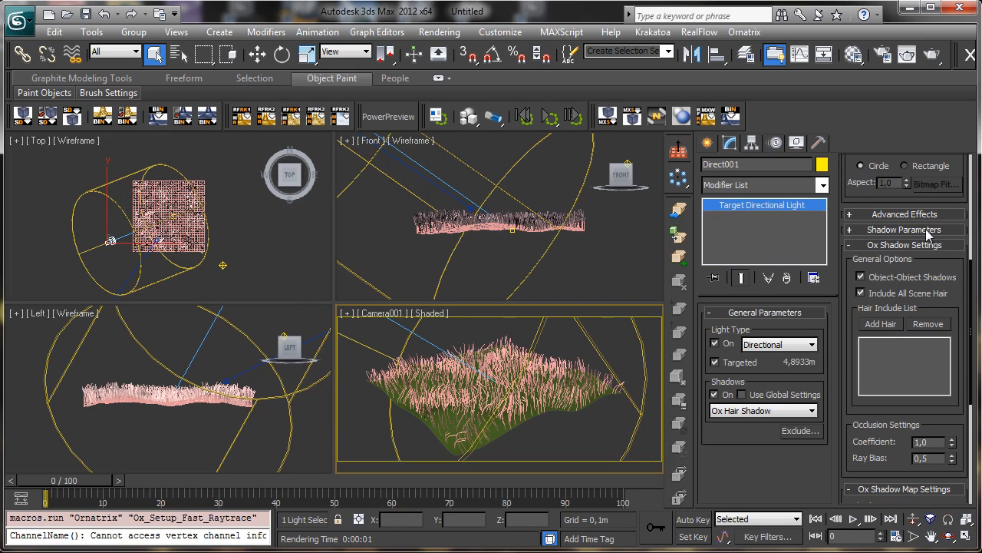
scroll(863, 446, "down", 5)
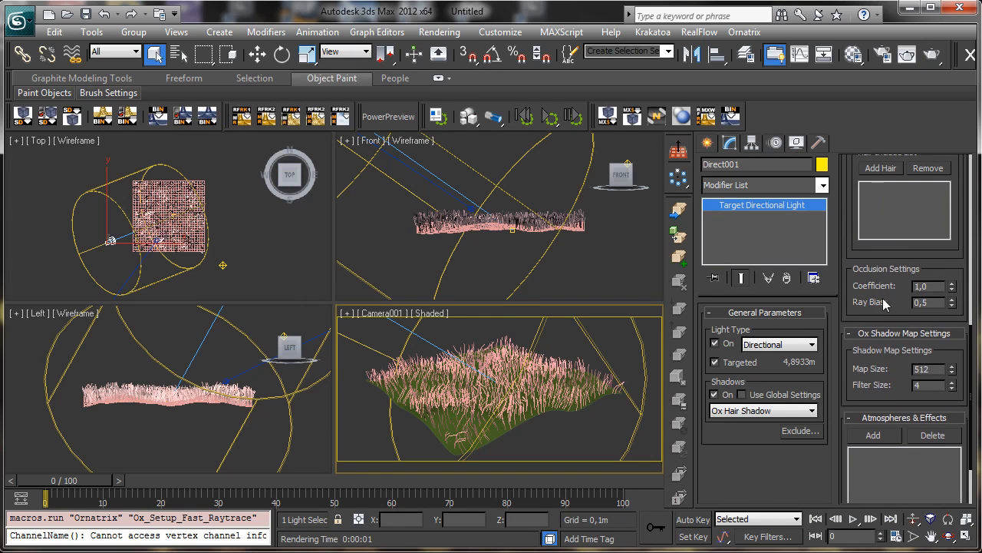
double_click(929, 369)
type("3000")
left_click(934, 55)
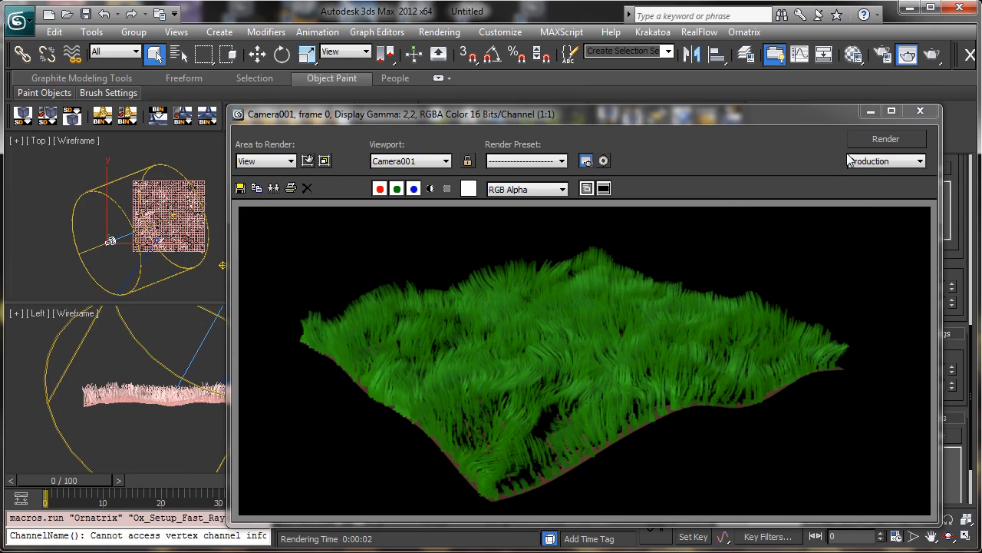
left_click_drag(634, 124, 497, 120)
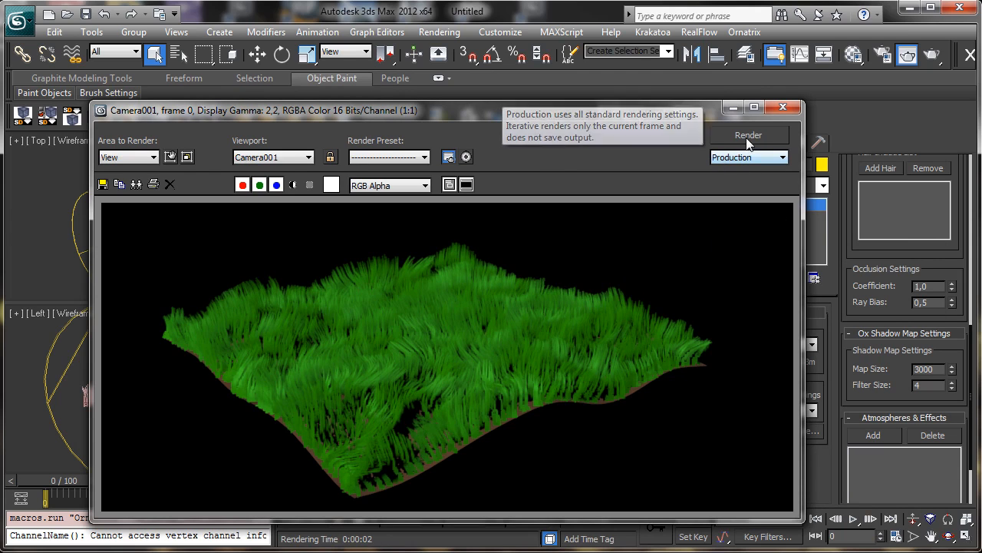
left_click(733, 108)
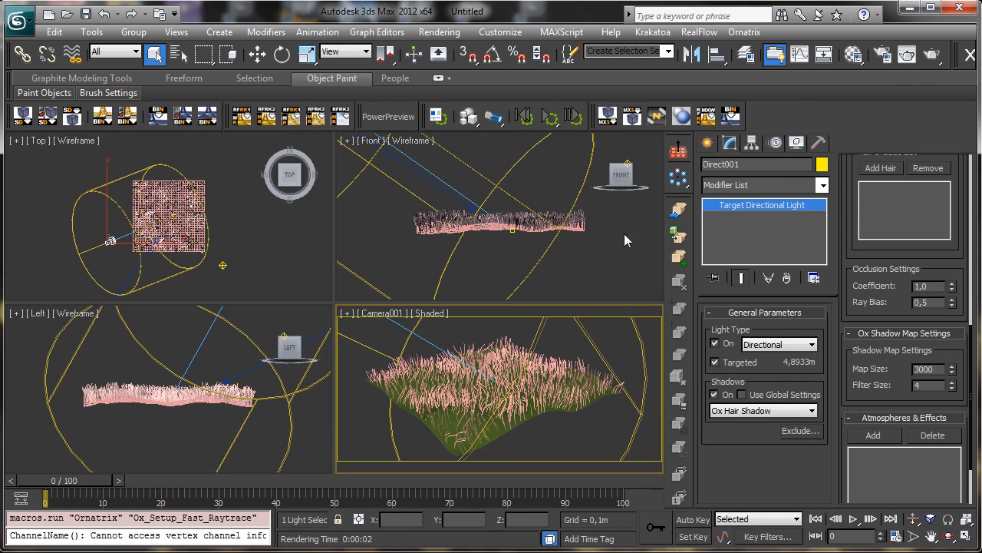
Step: Add an Ox Mesh From Strands modifier to the Terrain001 hair, maximize the camera view and render it
left_click(572, 362)
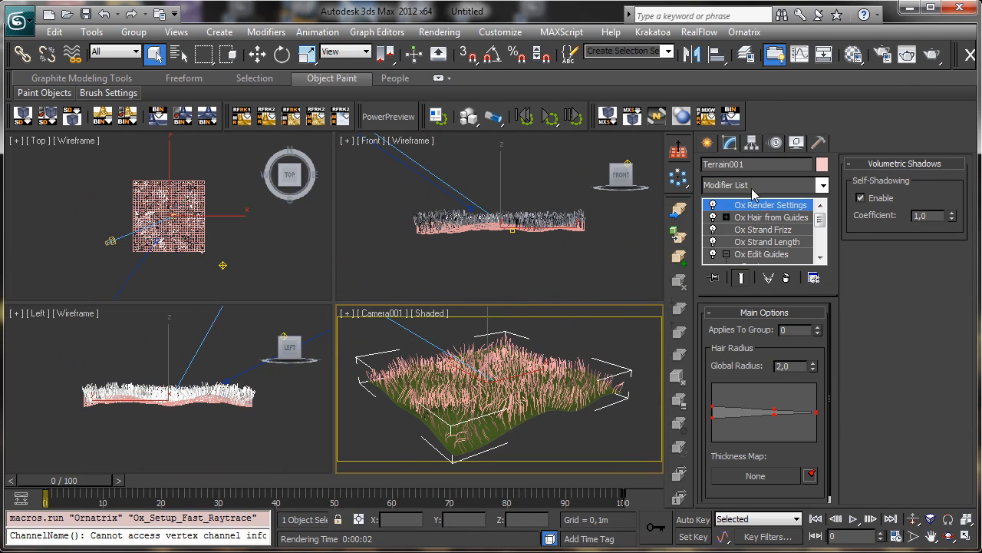
left_click(823, 186)
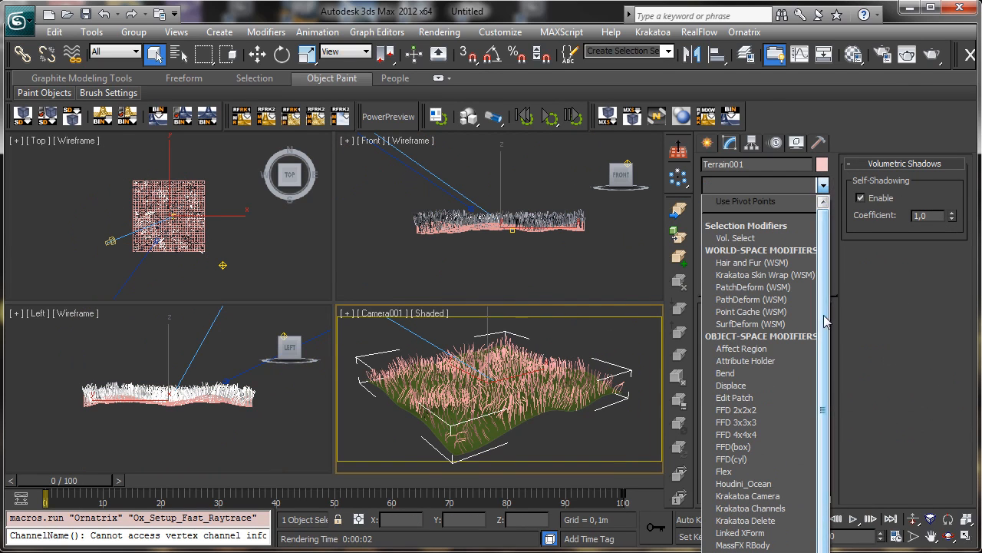
scroll(777, 485, "down", 15)
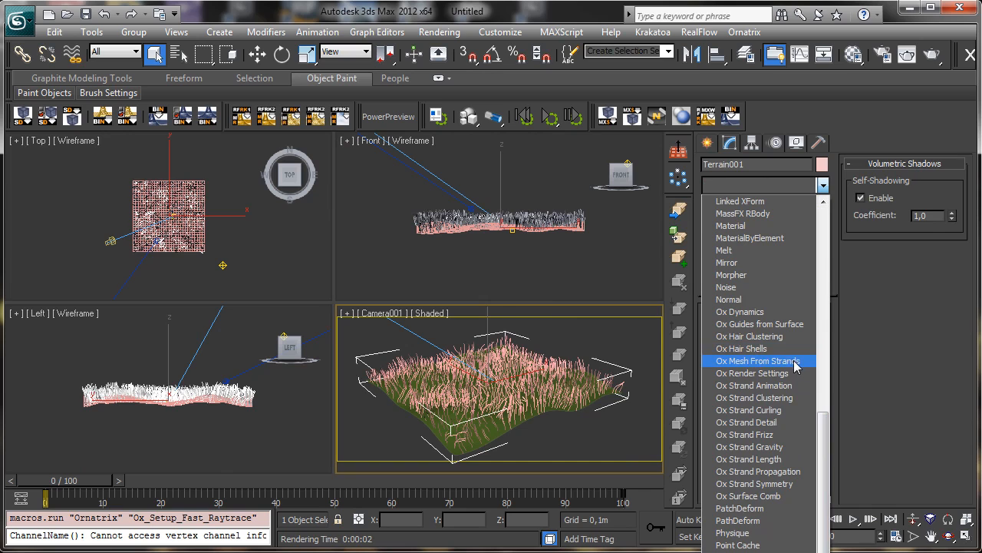
left_click(760, 360)
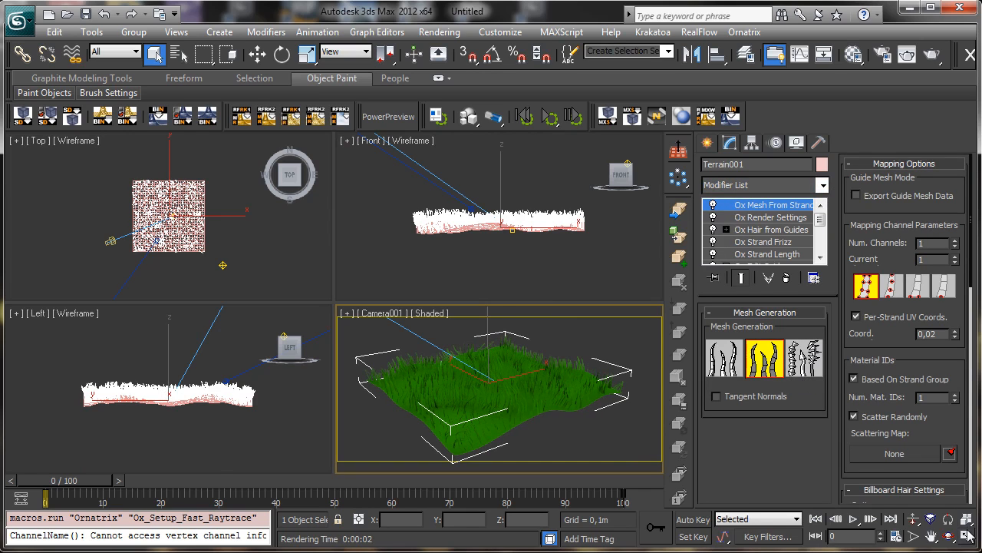
key("alt+w")
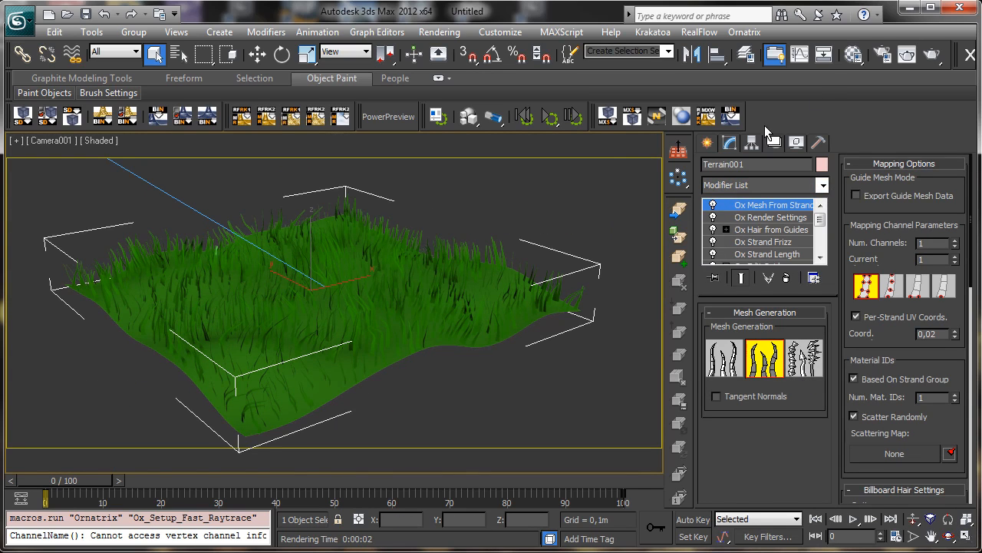
left_click(940, 52)
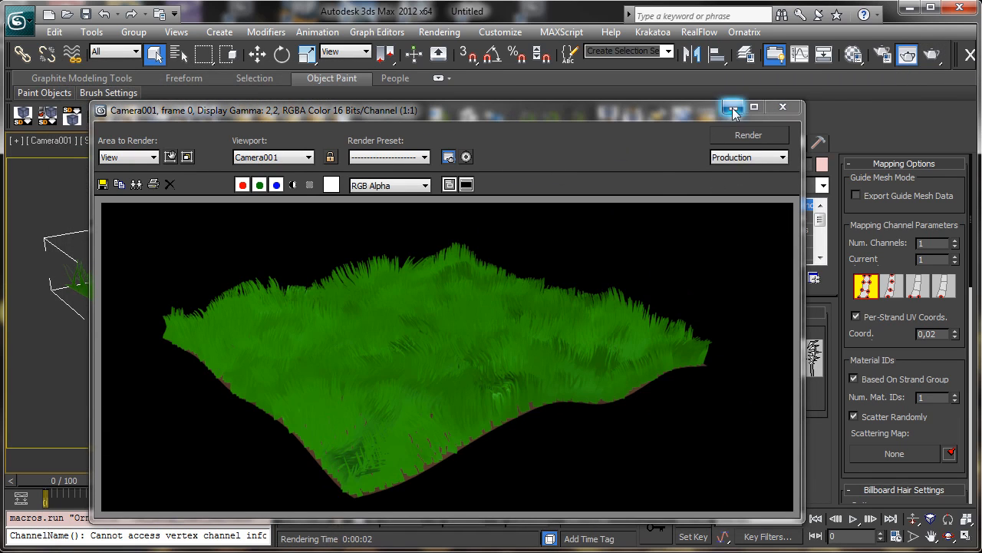
left_click(732, 108)
Step: Change the Direct001 light's shadow type to Shadow Map with a map size of 2048 and render the camera view
key("h")
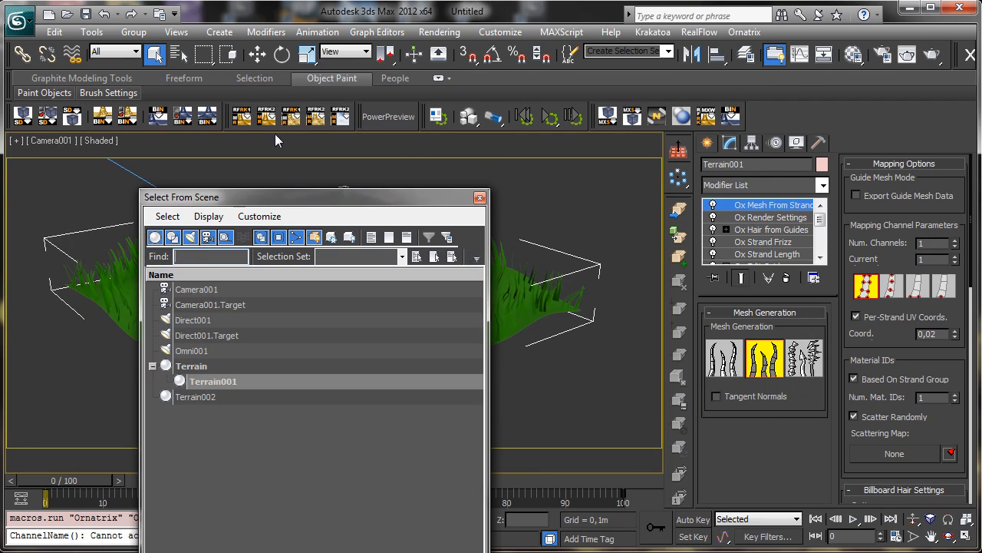
double_click(201, 323)
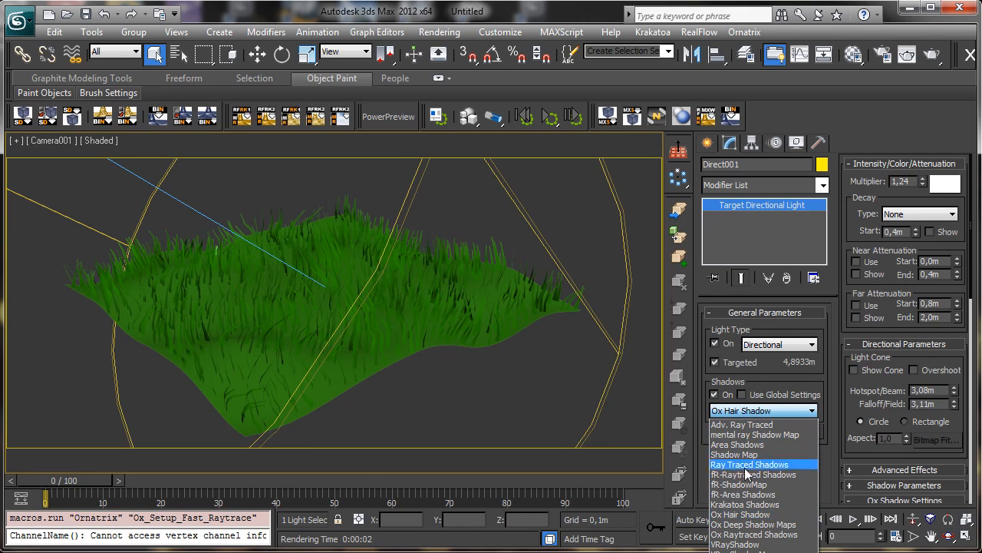
left_click(749, 454)
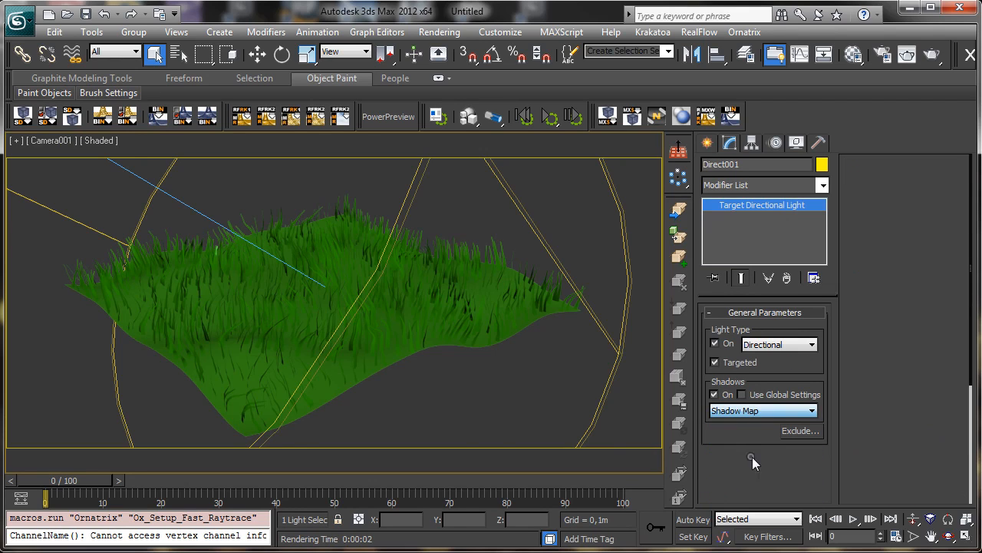
left_click_drag(852, 395, 866, 181)
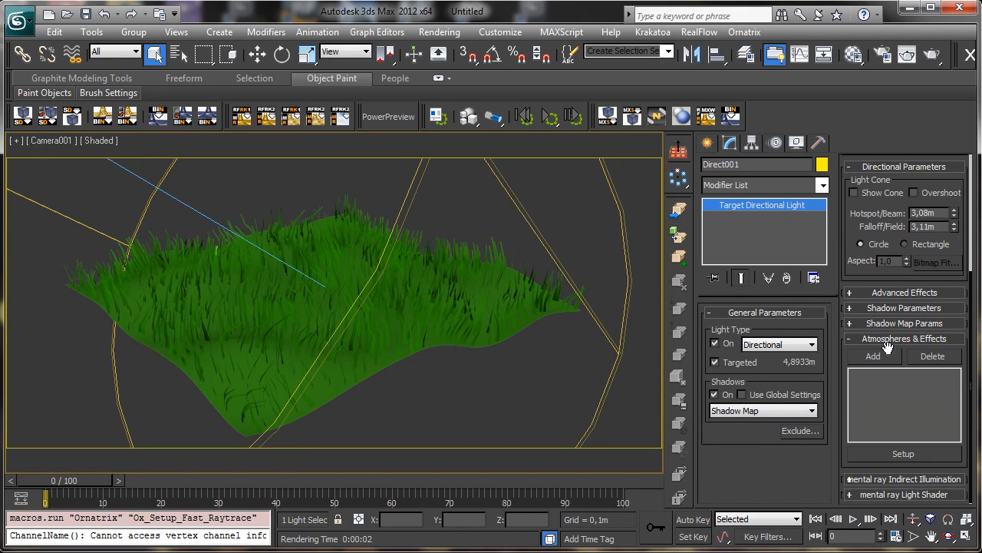
left_click(914, 324)
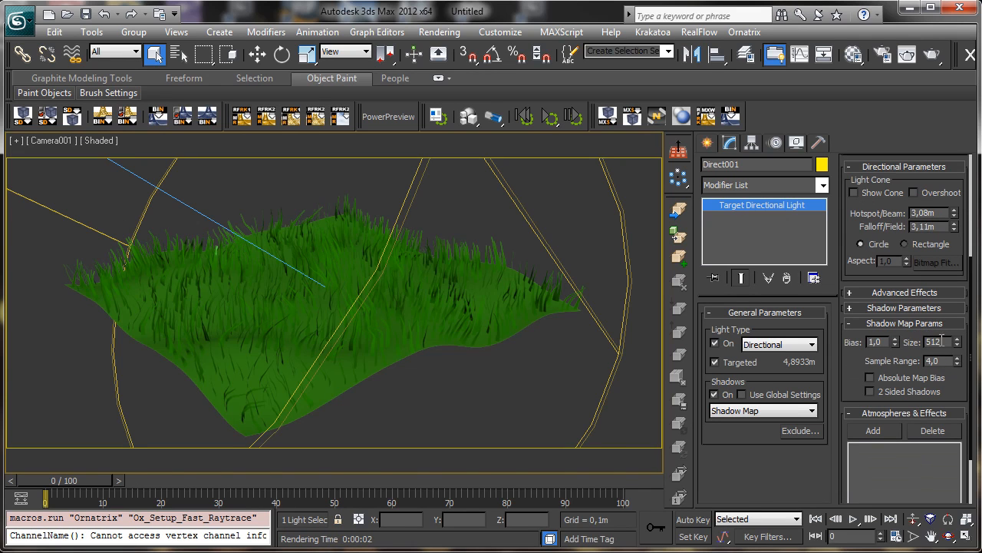
double_click(937, 342)
type("2048")
key("Return")
left_click(933, 54)
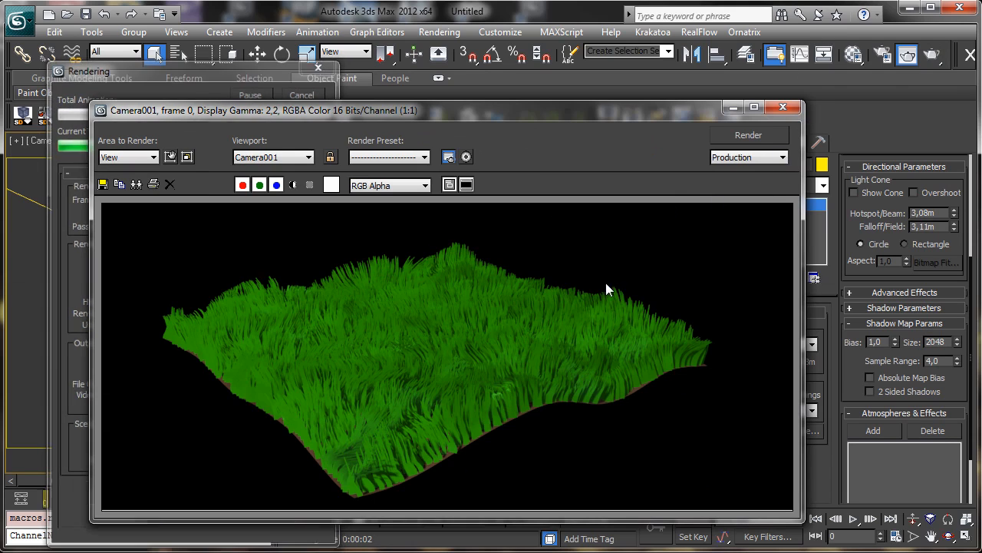
left_click(732, 109)
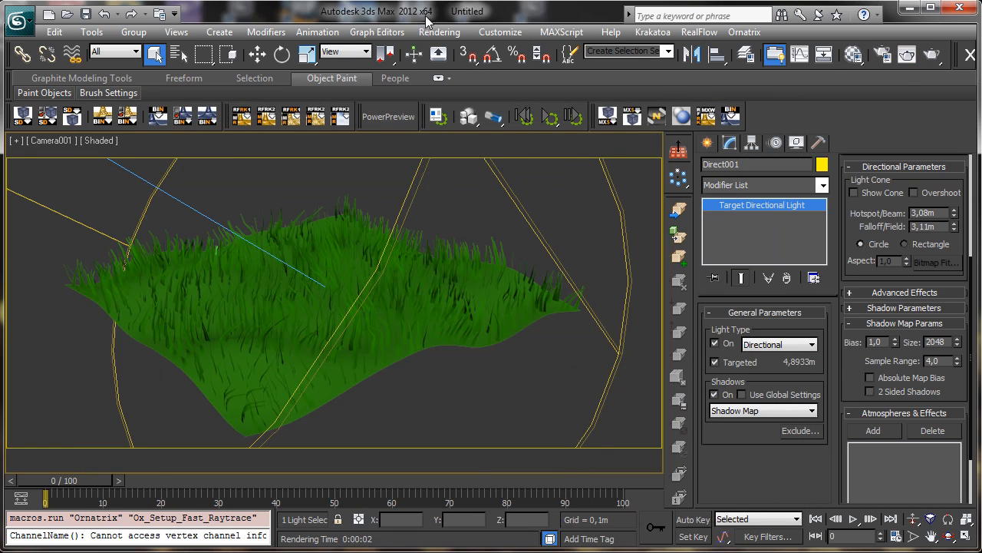
Step: Test-render the camera view with the Omni001 light off, and turn the light on with its multiplier lowered to about 0.186
key("h")
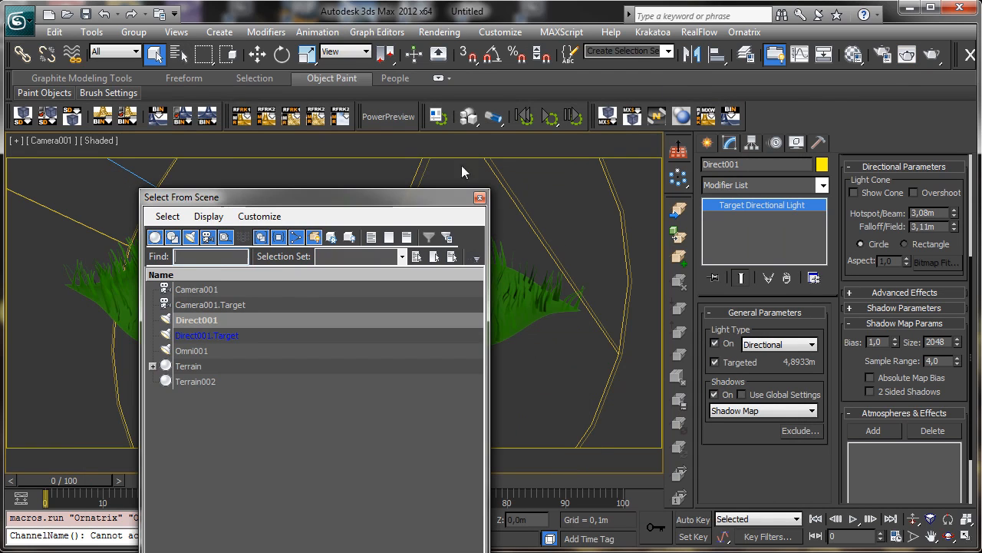
double_click(192, 351)
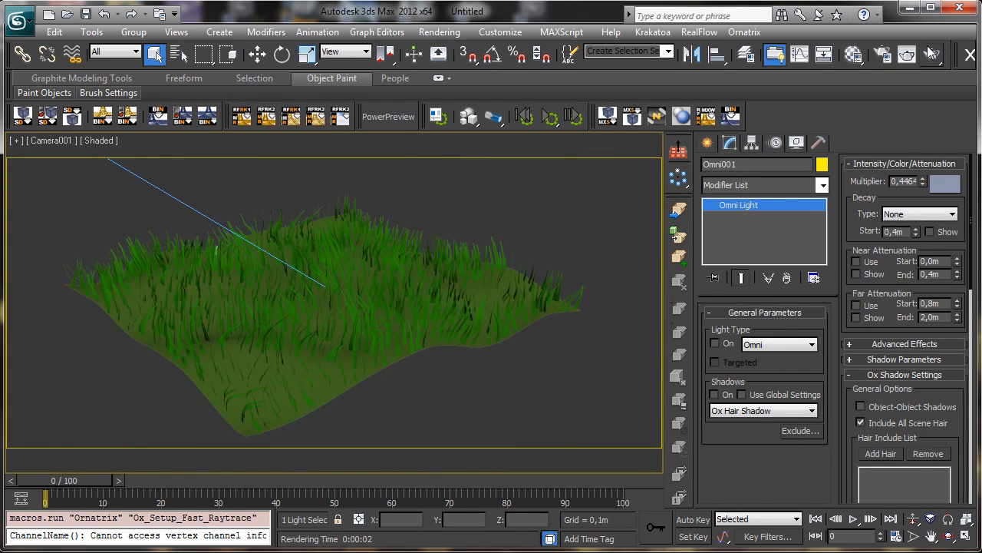
left_click(907, 53)
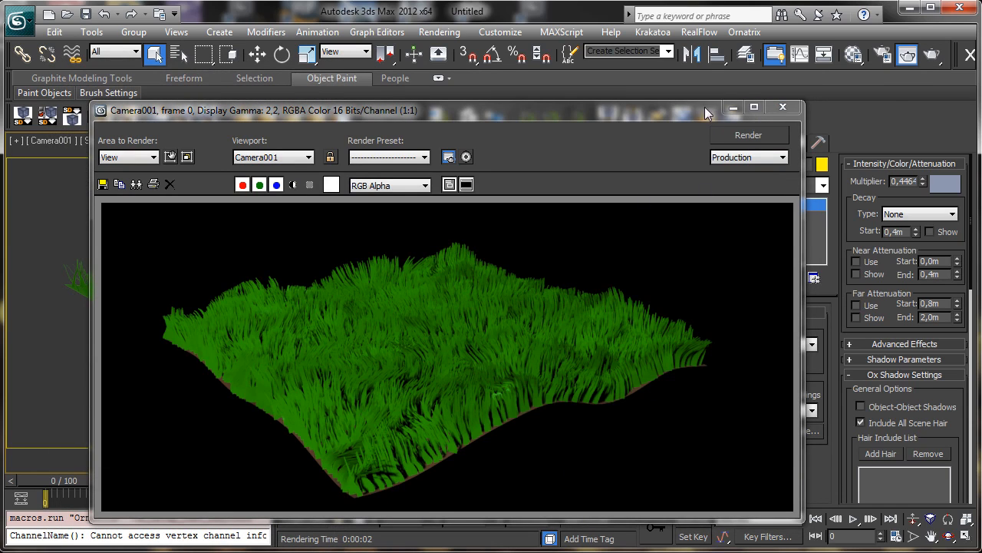
left_click(731, 107)
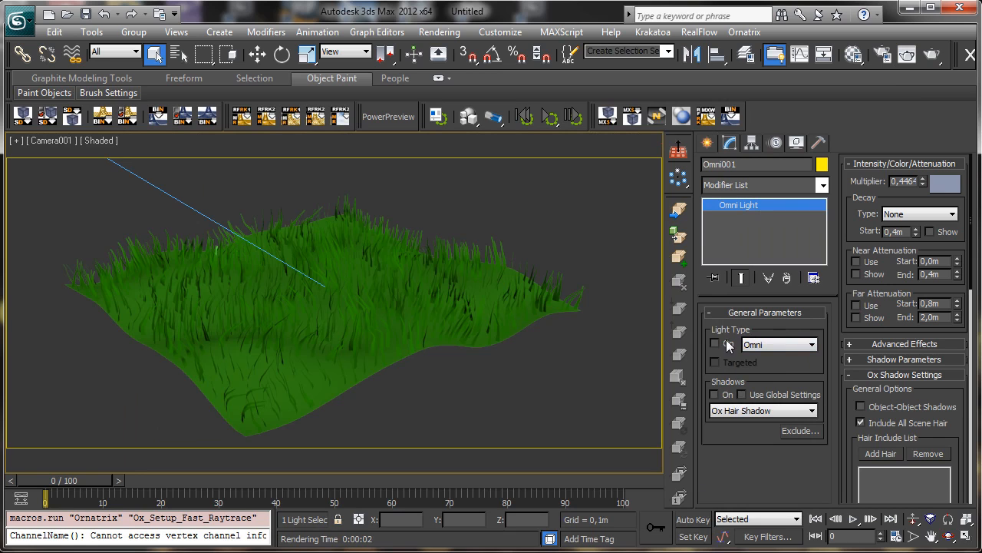
left_click(714, 344)
left_click_drag(922, 181, 926, 200)
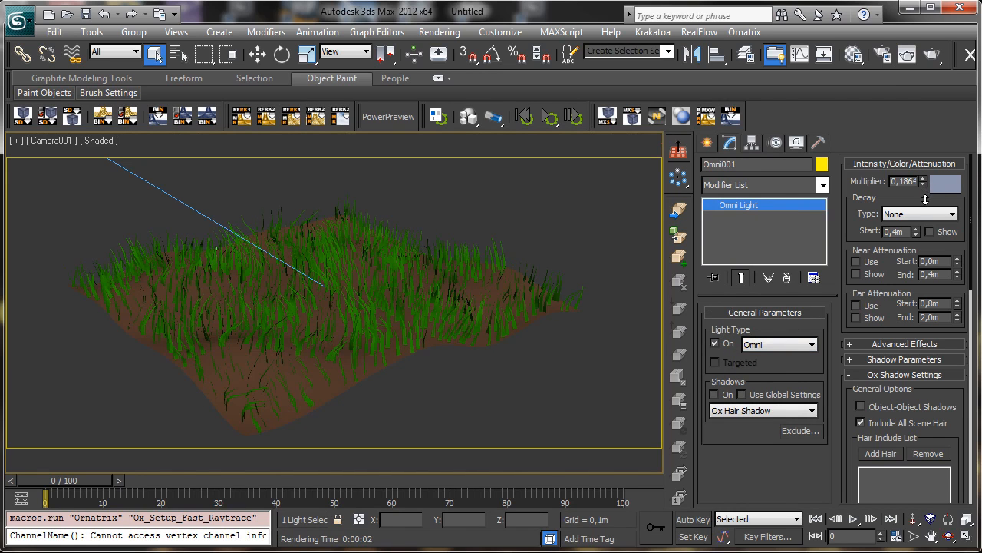
Step: Orbit and truck Camera001 so the whole grassy terrain is framed from a different side, and render the camera view
left_click(949, 537)
left_click_drag(323, 325, 384, 315)
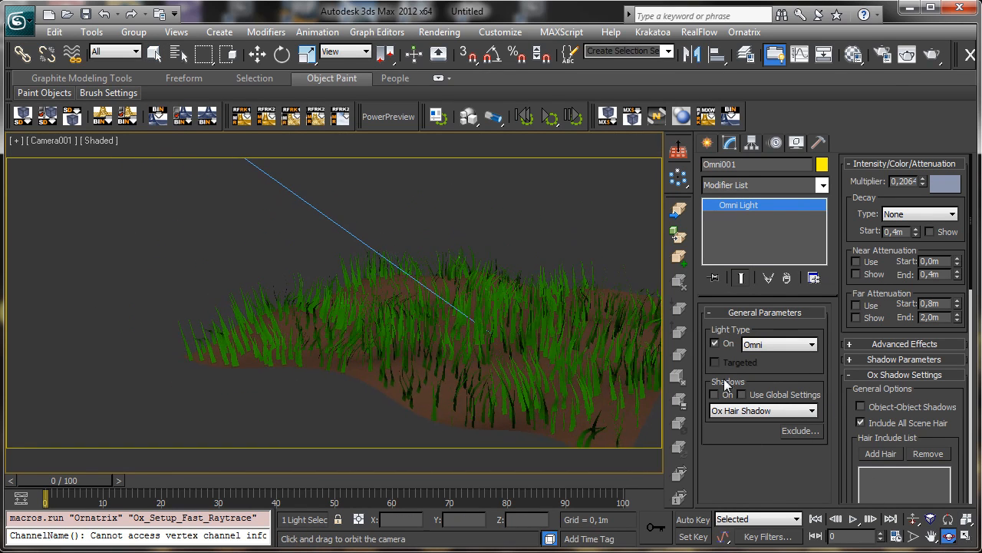
left_click(931, 536)
left_click_drag(476, 345, 326, 305)
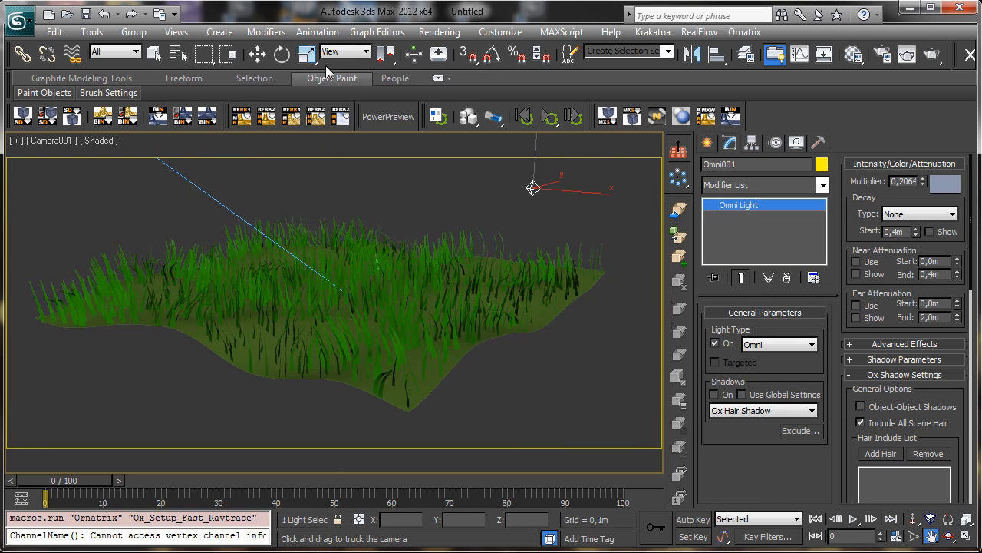
left_click(156, 53)
left_click(929, 58)
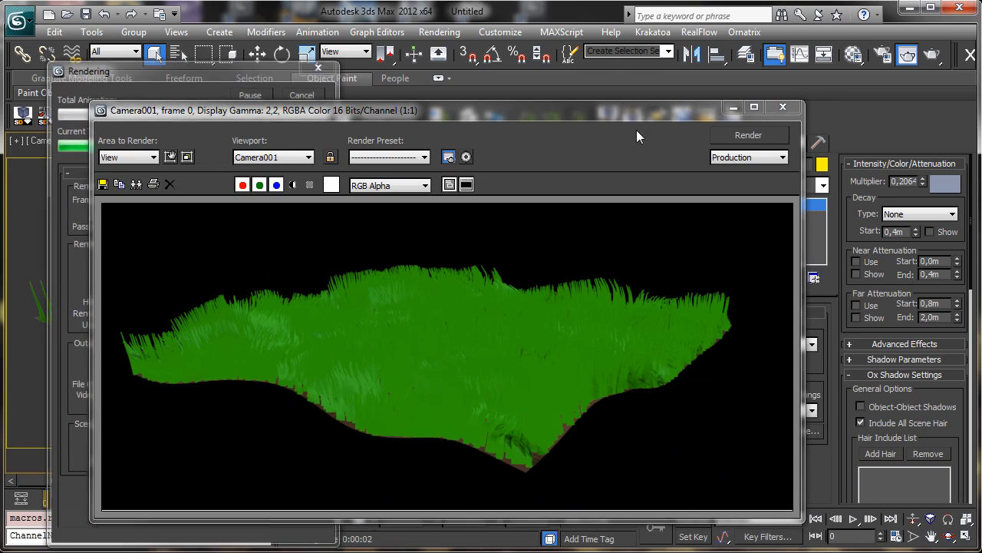
left_click(732, 108)
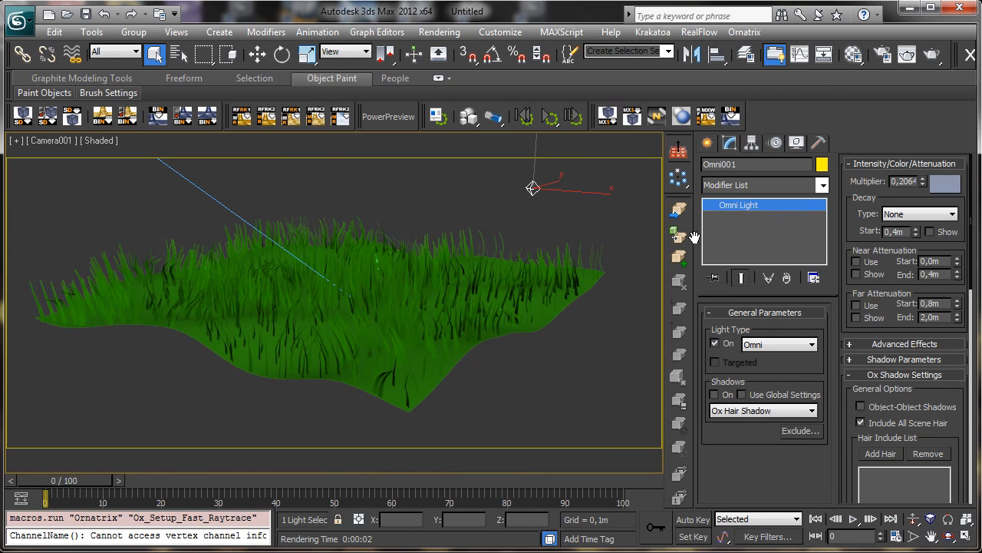
Step: Turn off Face Camera for the Terrain001 billboard hair, set Twist Direction to 0.32 and Twist Chaos to 0.9, and render
left_click(361, 239)
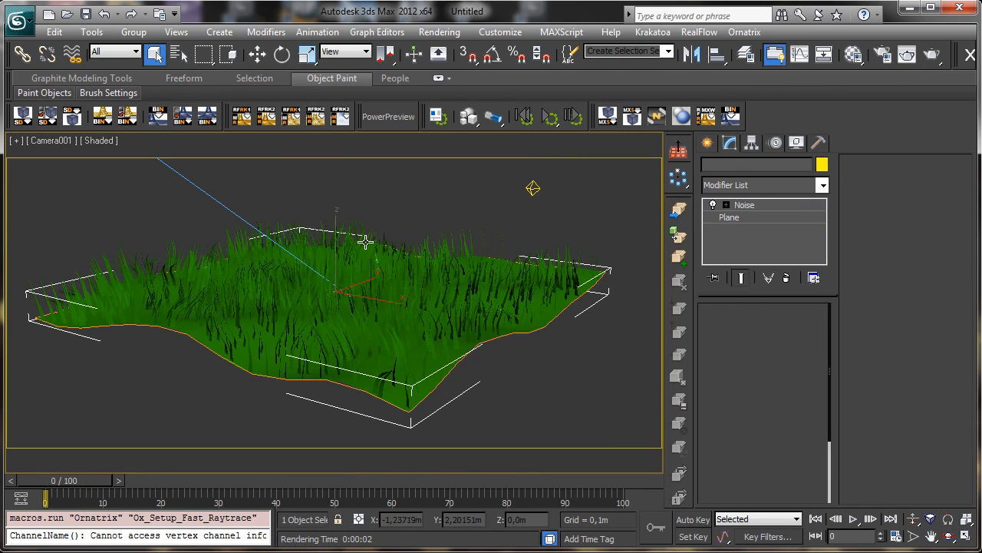
left_click(517, 231)
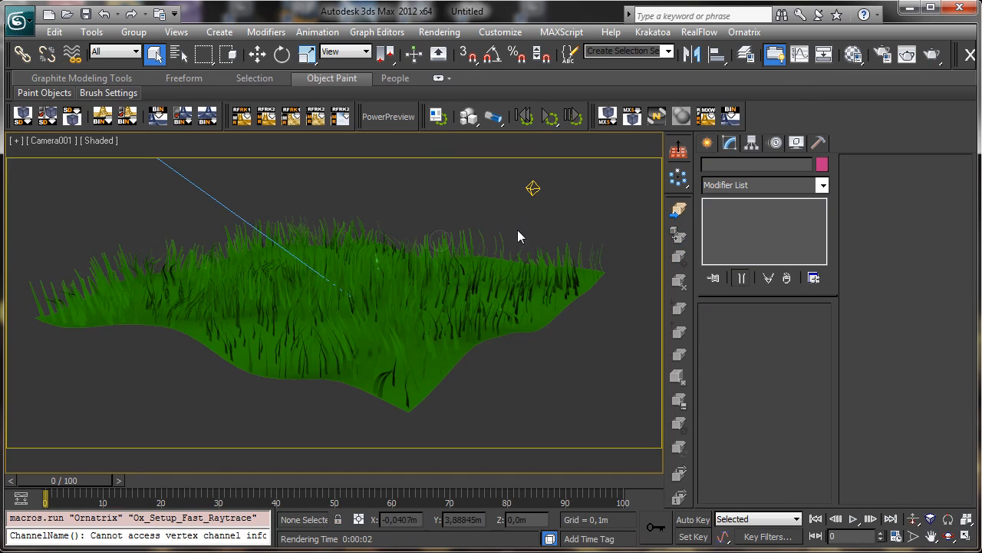
left_click(466, 244)
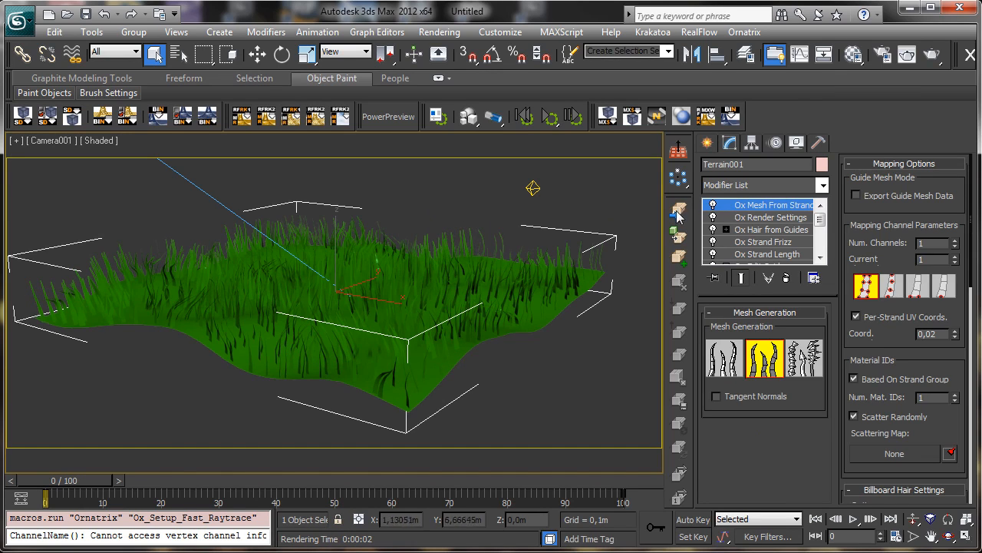
scroll(904, 342, "down", 3)
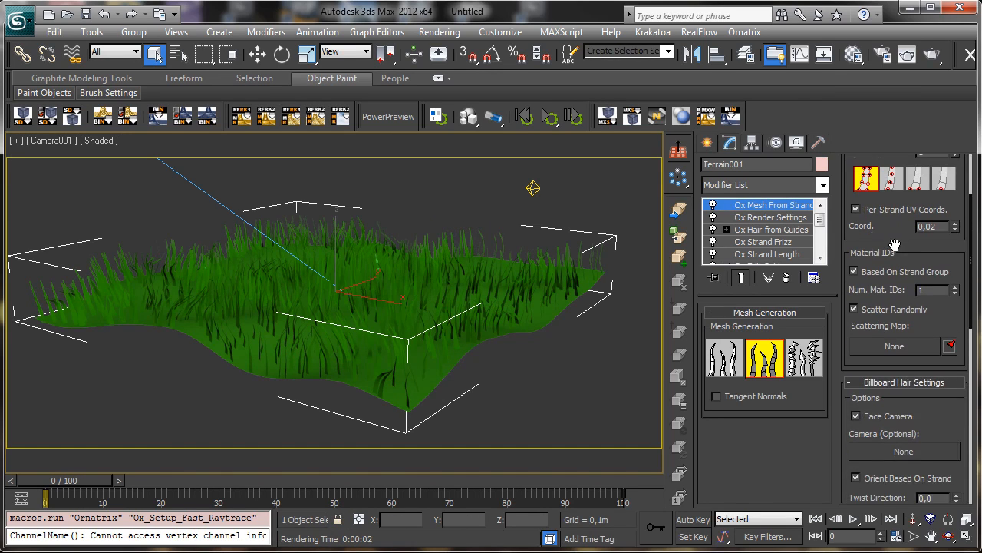
left_click_drag(940, 404, 893, 328)
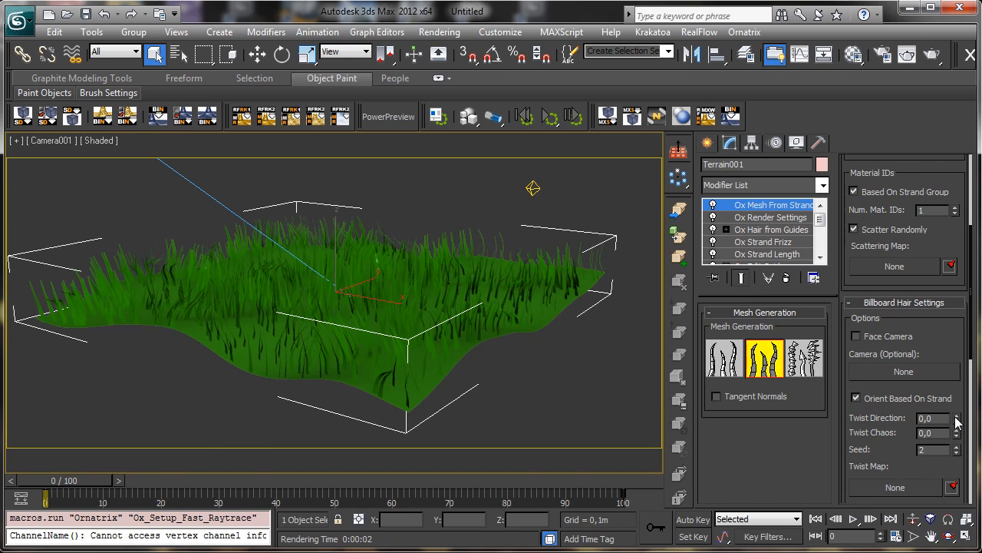
left_click_drag(957, 421, 951, 390)
left_click_drag(957, 436, 945, 360)
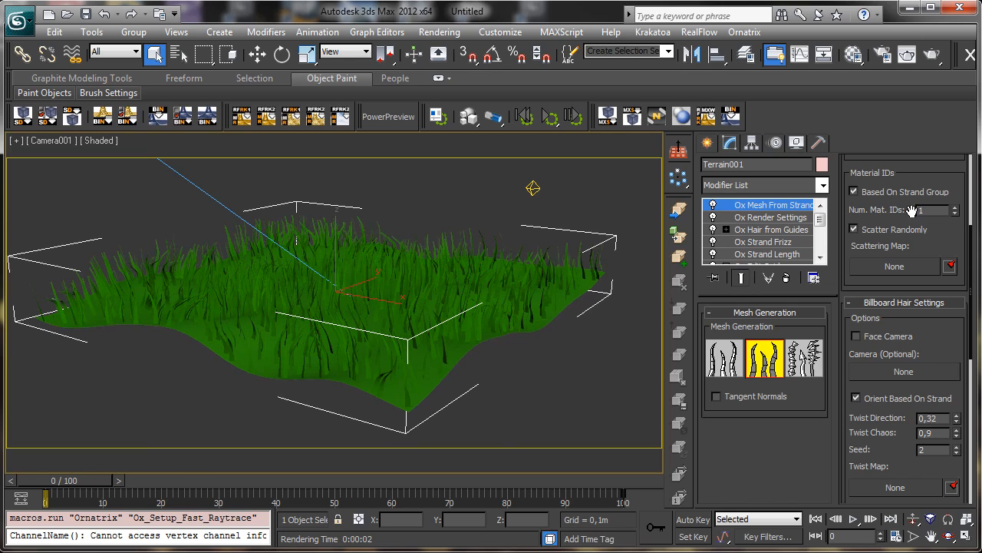
left_click(907, 54)
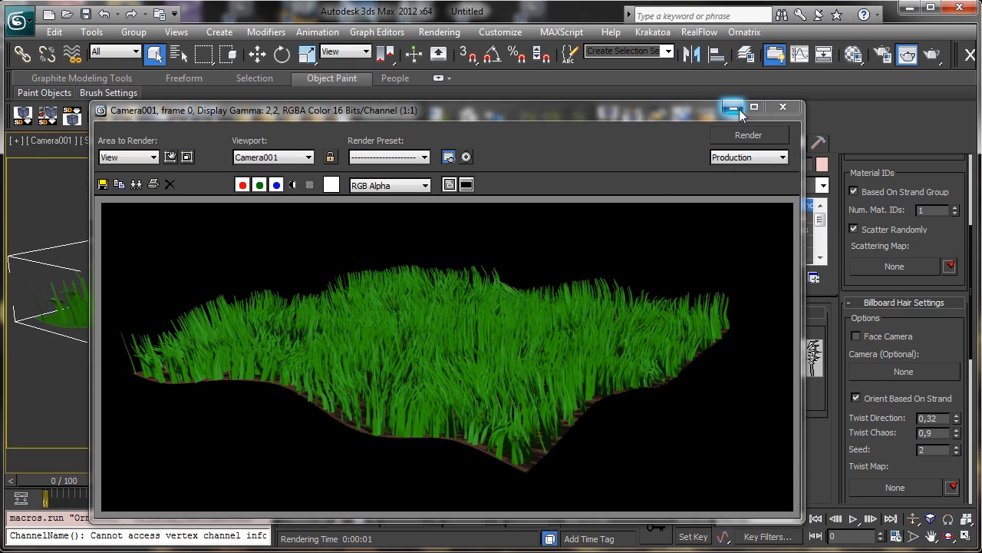
left_click(783, 107)
Step: Give the unused 07 - Default material a dark green diffuse colour of RGB 2, 22, 2
left_click(853, 54)
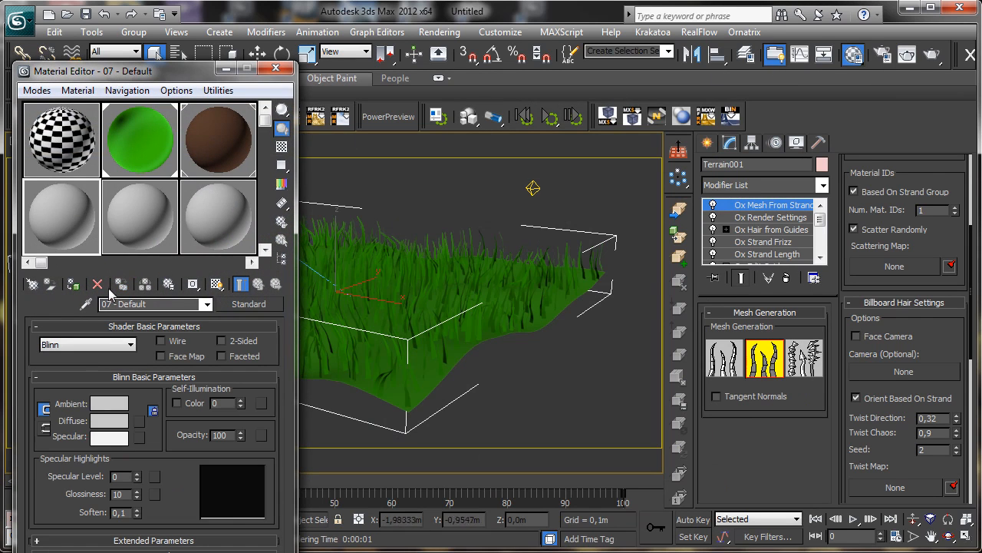
left_click(111, 420)
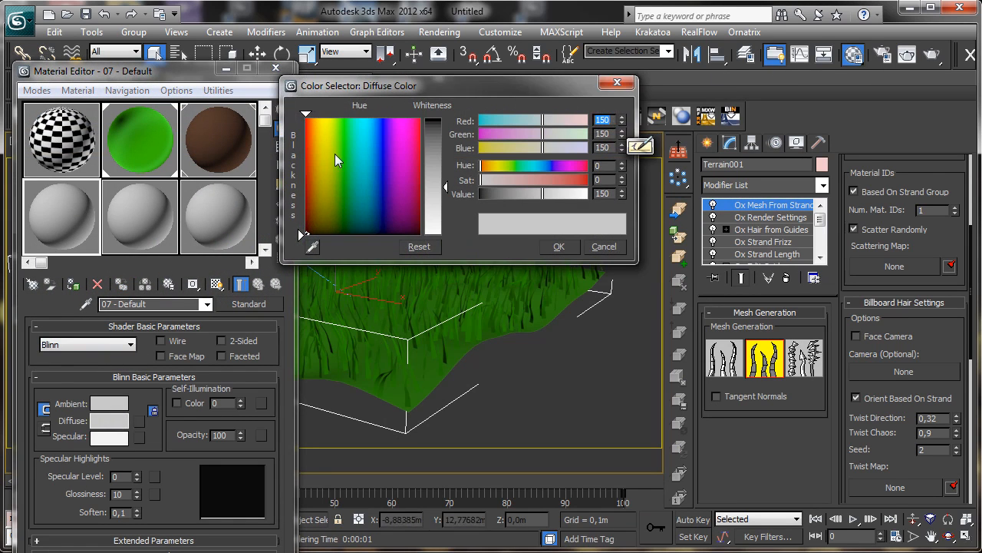
left_click(344, 199)
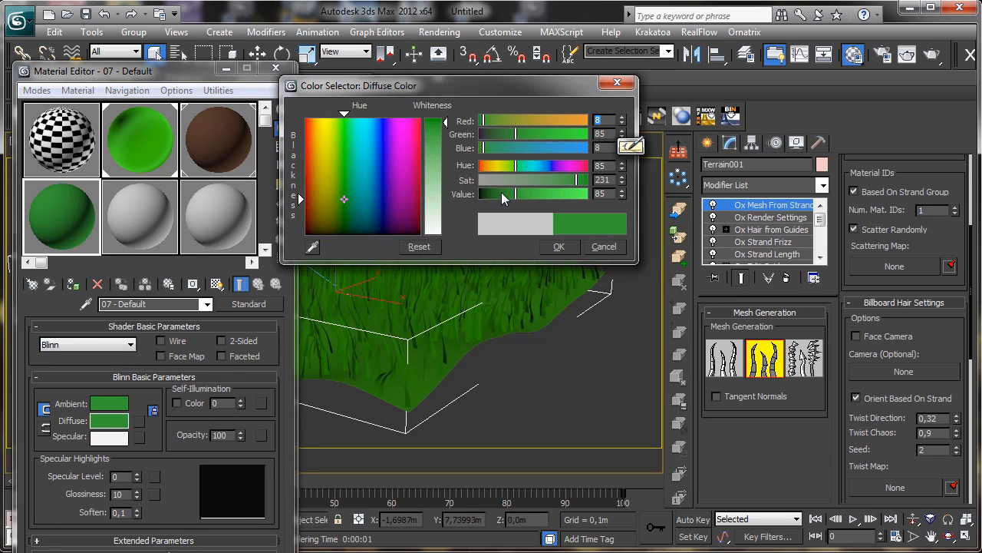
left_click_drag(503, 196, 497, 197)
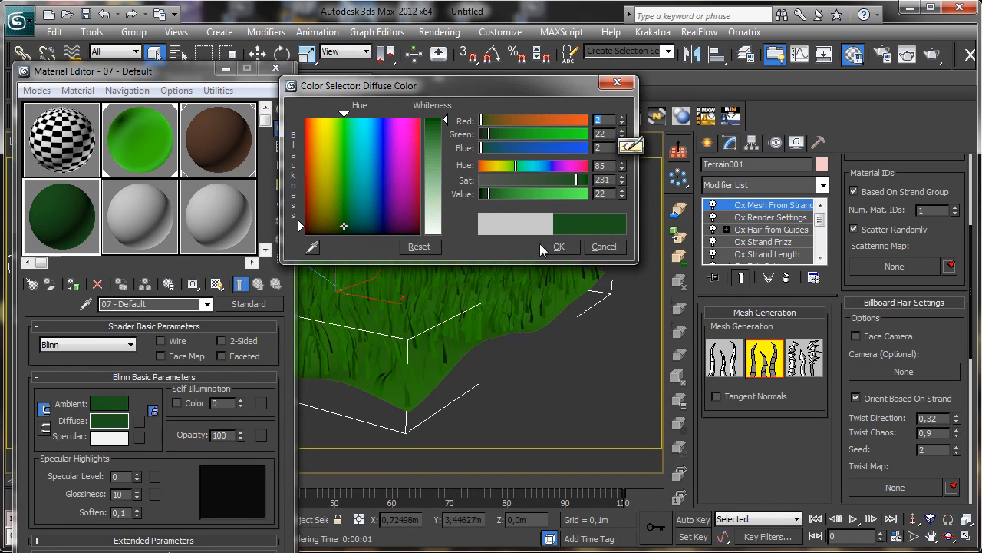
left_click(559, 246)
Step: Set the dark green material's specular level to 14 with a bright green specular colour, assign it to the Terrain001 grass and render
left_click_drag(240, 402, 243, 436)
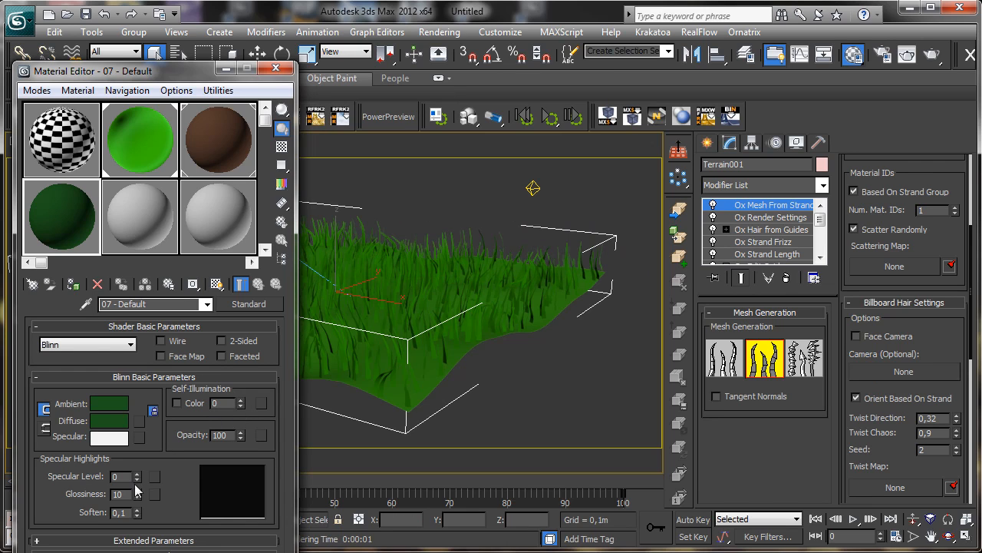
left_click_drag(139, 480, 134, 464)
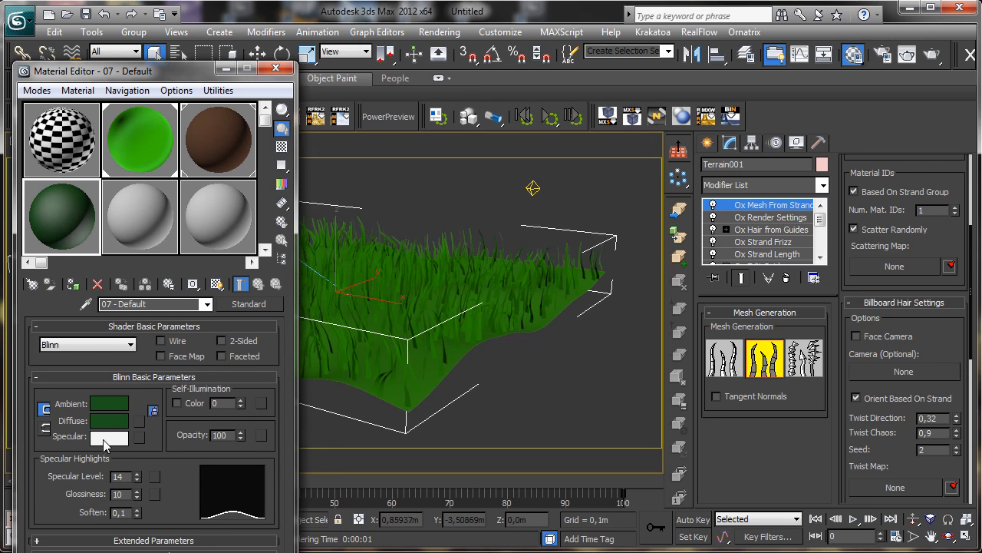
left_click(106, 439)
left_click(341, 181)
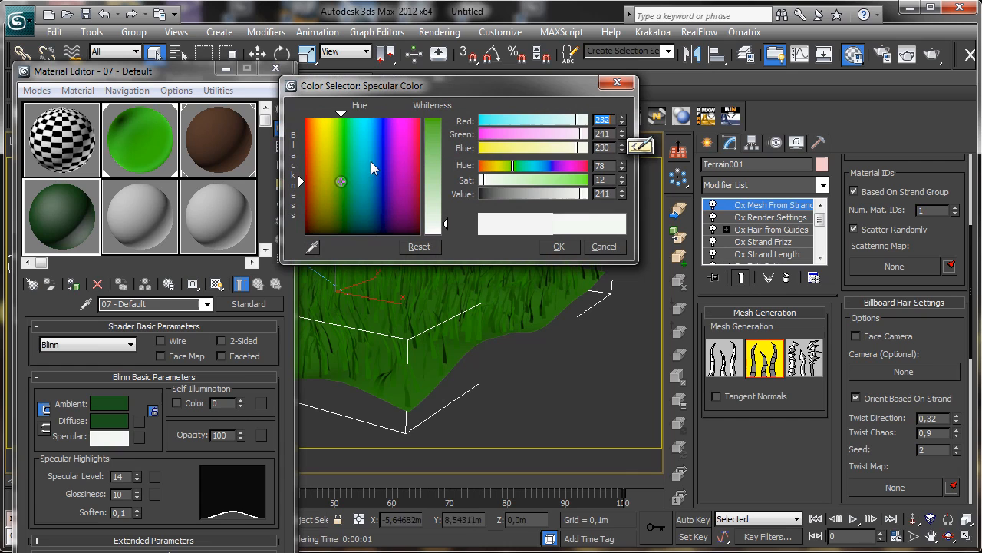
left_click(438, 125)
left_click(559, 247)
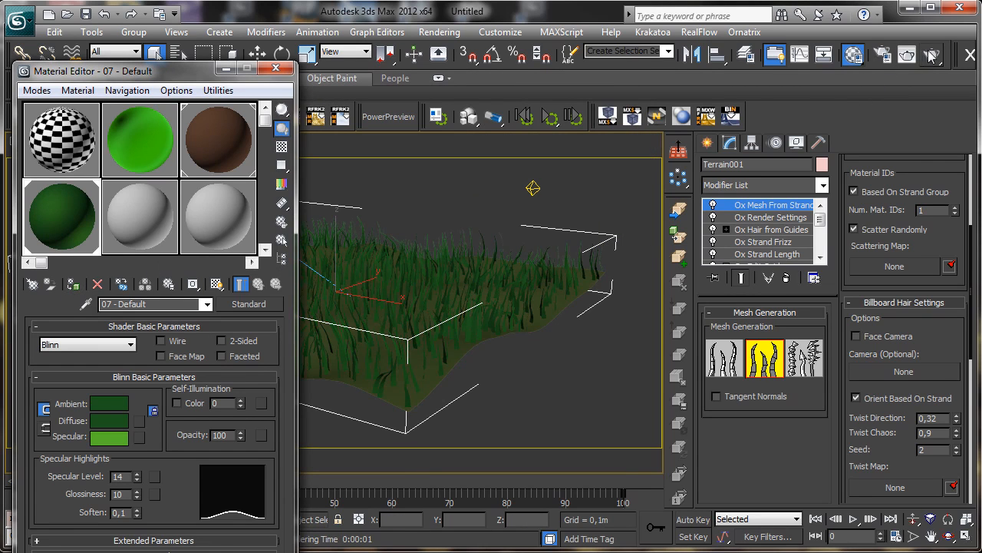
left_click(907, 54)
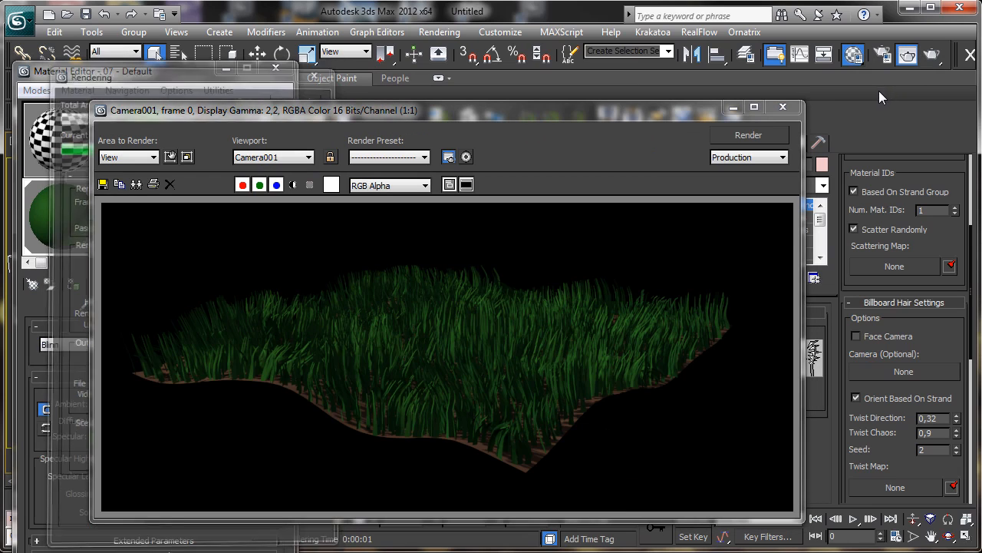
left_click(732, 107)
Step: Change the Omni001 light's colour to light blue and raise its multiplier to about 0.426
left_click(533, 187)
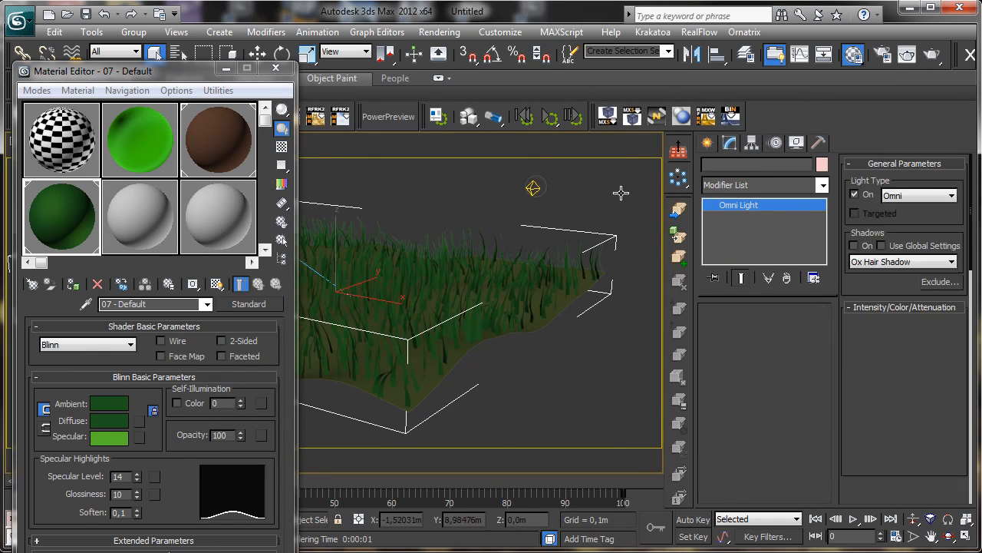
left_click(940, 182)
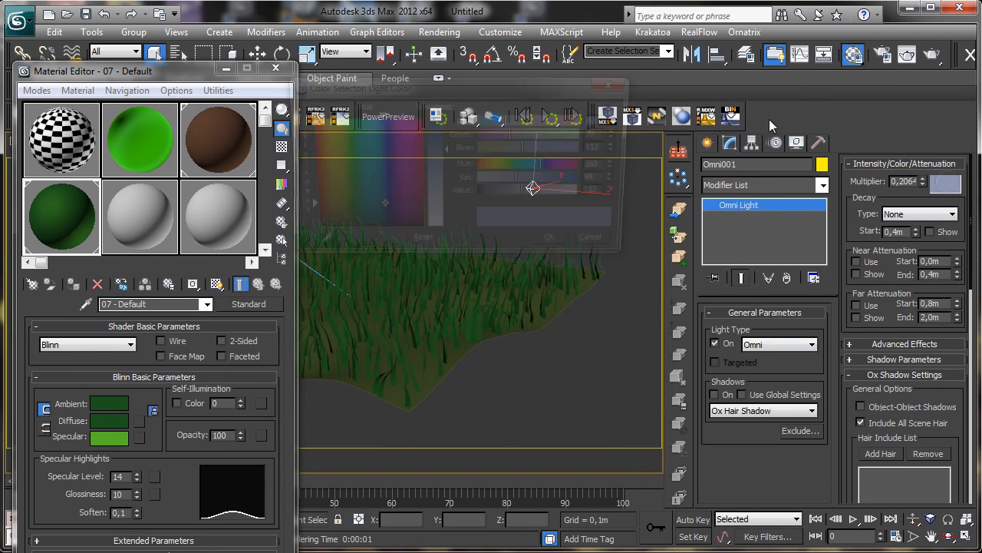
left_click(377, 132)
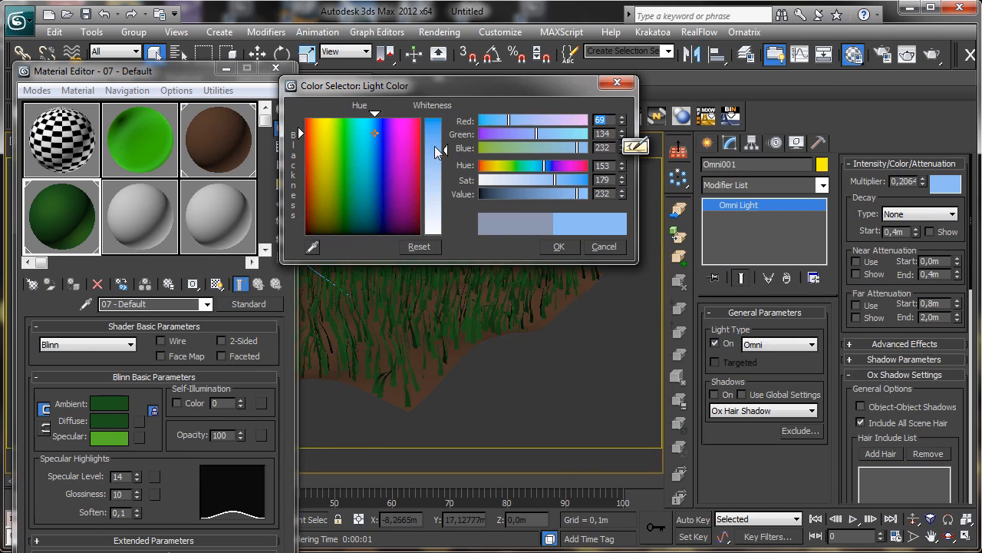
left_click(559, 246)
left_click_drag(923, 182, 925, 163)
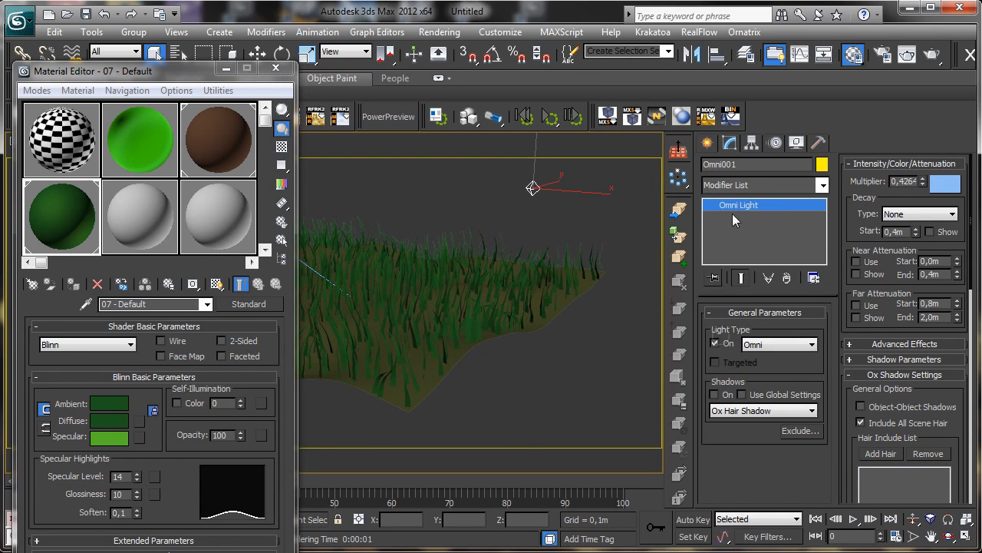
Step: Add a Skylight beside the terrain in the camera view and set its multiplier to 0.68
left_click(708, 142)
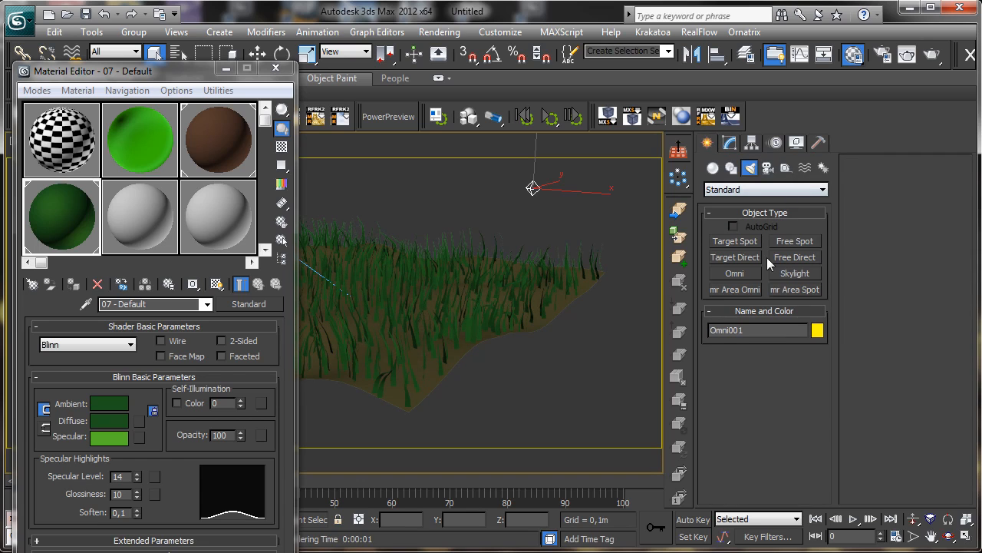
left_click(793, 273)
left_click(573, 342)
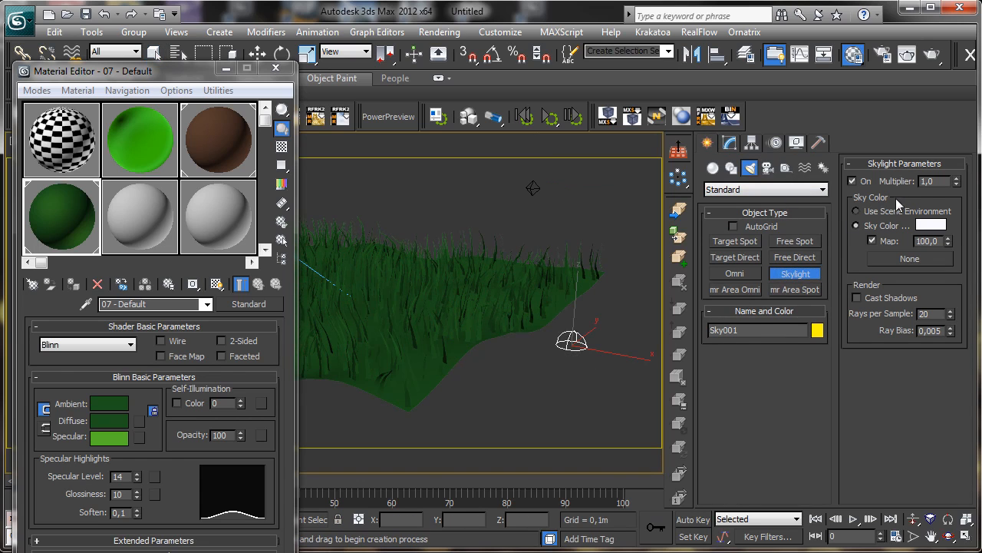
left_click_drag(957, 184, 959, 201)
Step: Set the skylight's sky colour to a pale blue of RGB 143, 162, 243 and render the camera view
left_click(930, 224)
left_click(379, 131)
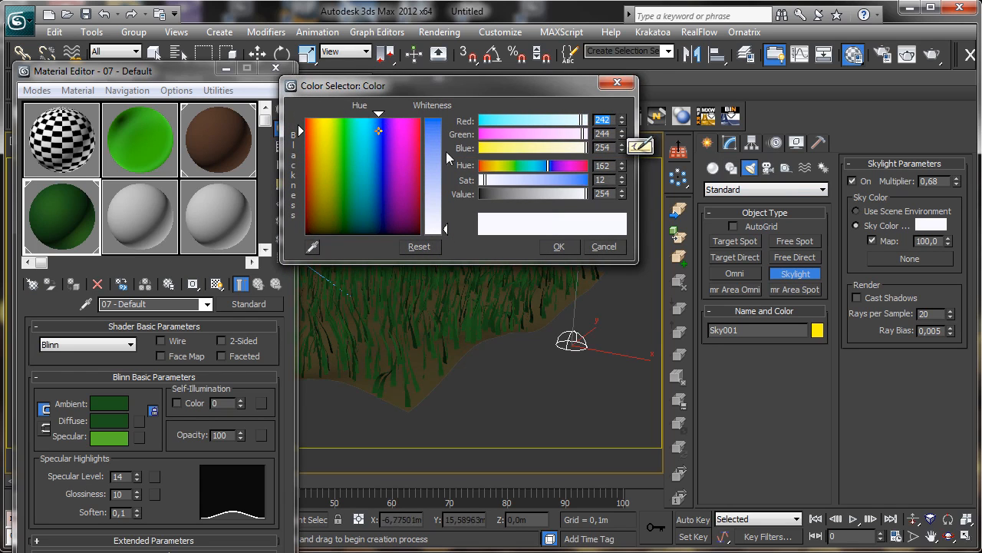
left_click(440, 149)
left_click(442, 195)
left_click(560, 244)
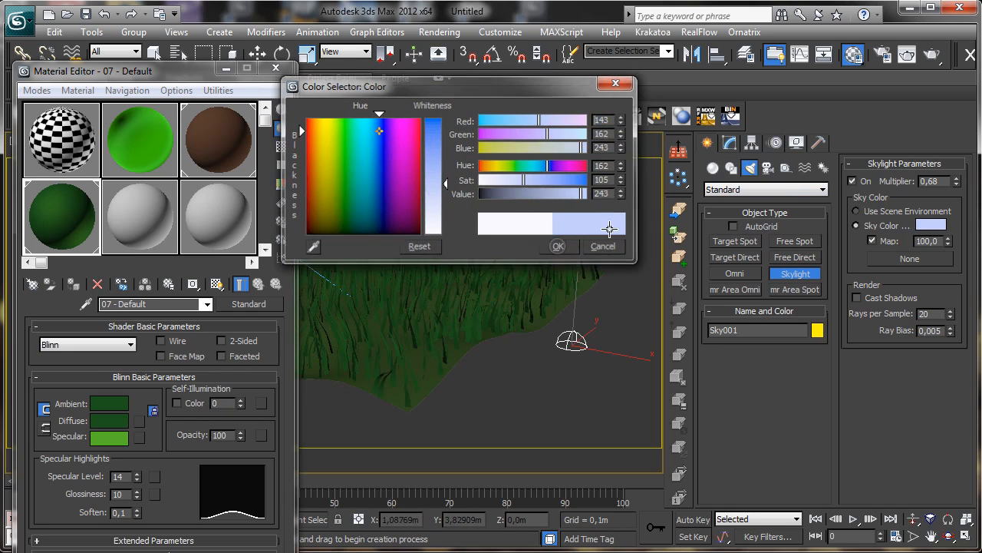
left_click(907, 53)
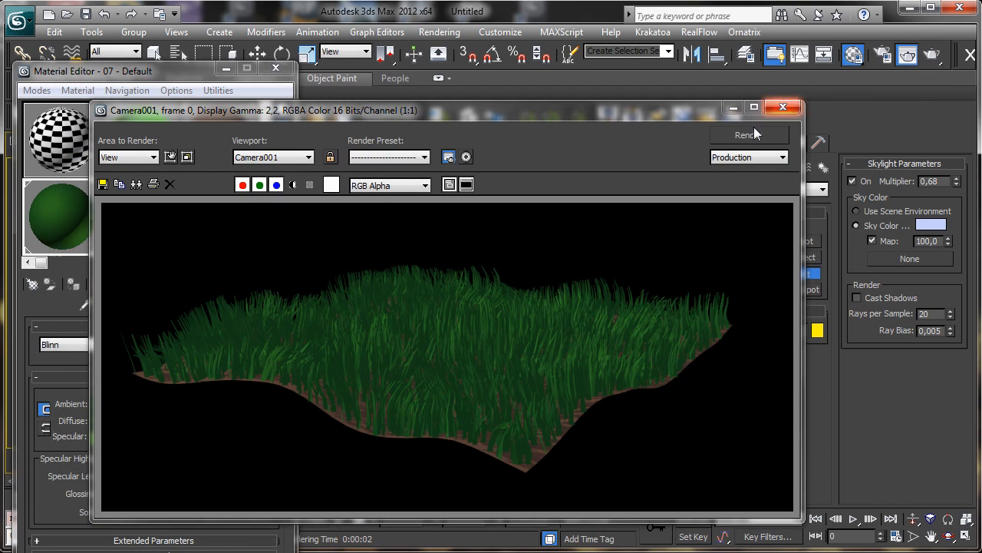
left_click(733, 108)
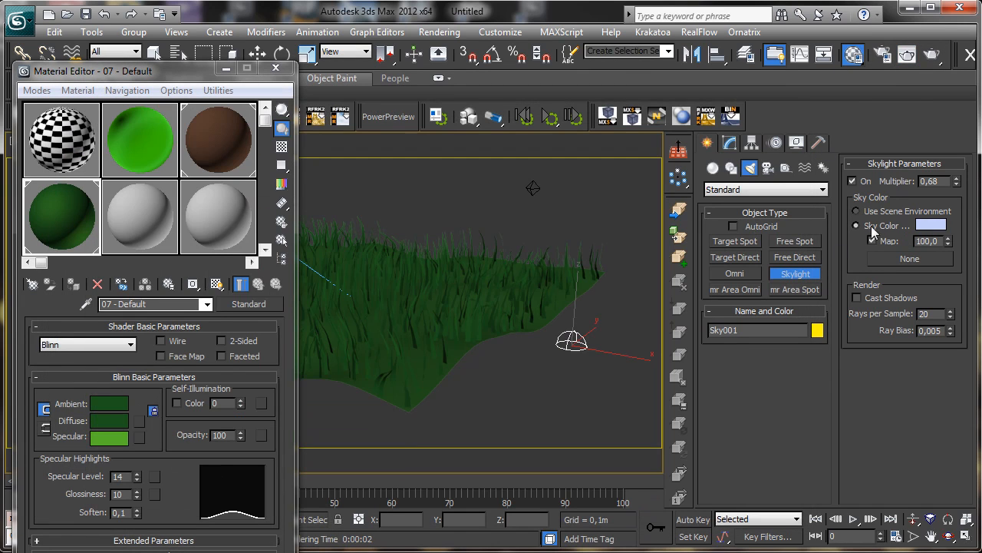
Step: Enable Cast Shadows on the skylight and set its Rays per Sample to 8
double_click(935, 313)
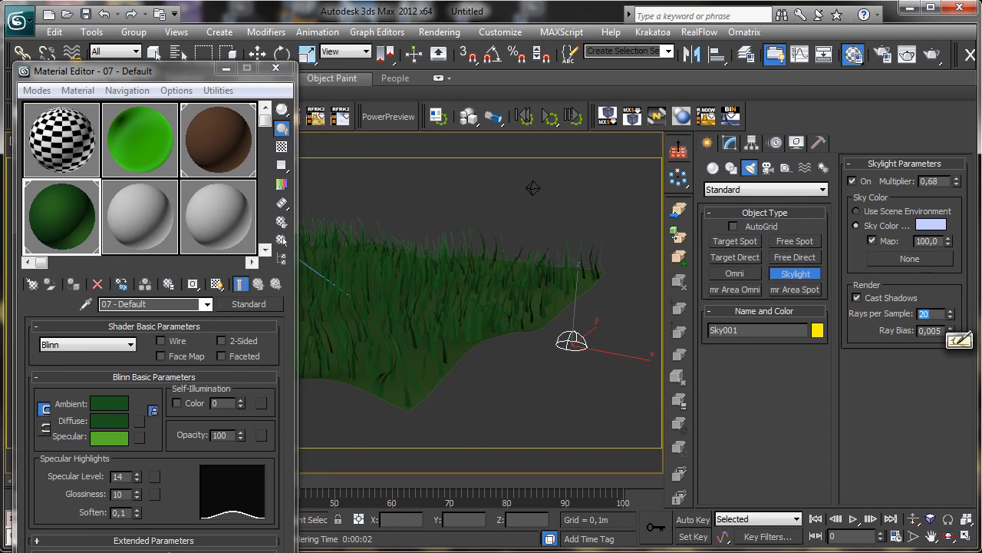
type("8")
key("Return")
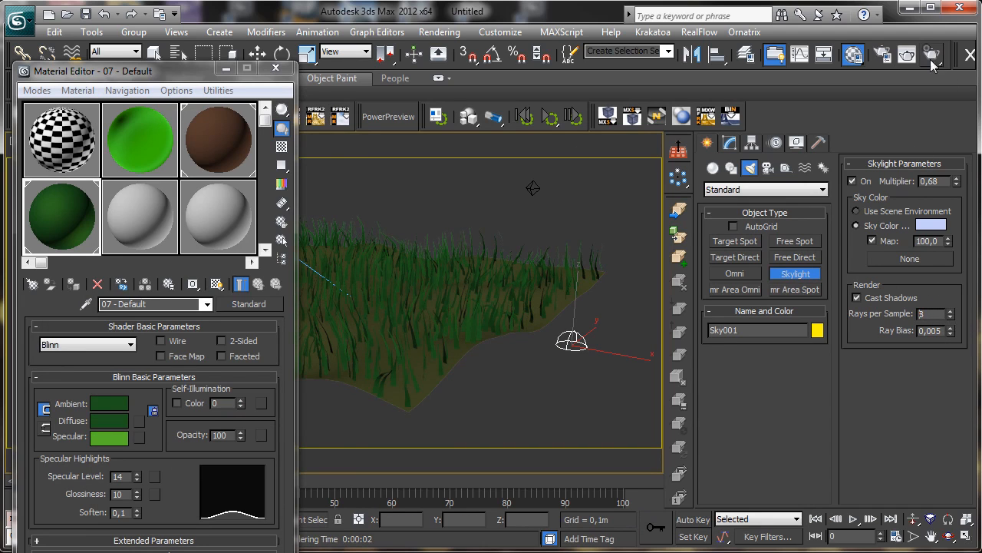
Step: Test-render the camera view with skylight shadows, move the render window aside and cancel the render partway
left_click(930, 55)
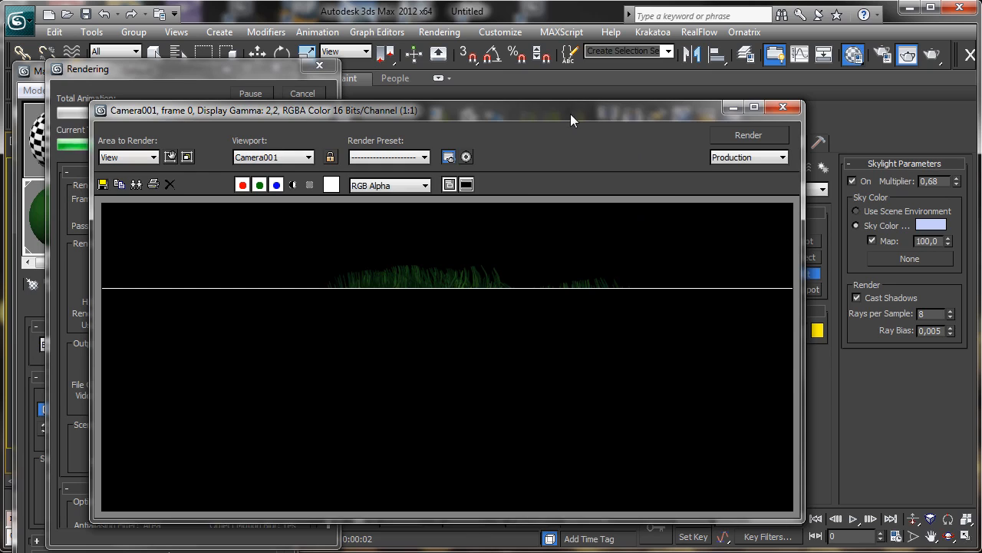
left_click_drag(570, 113, 720, 71)
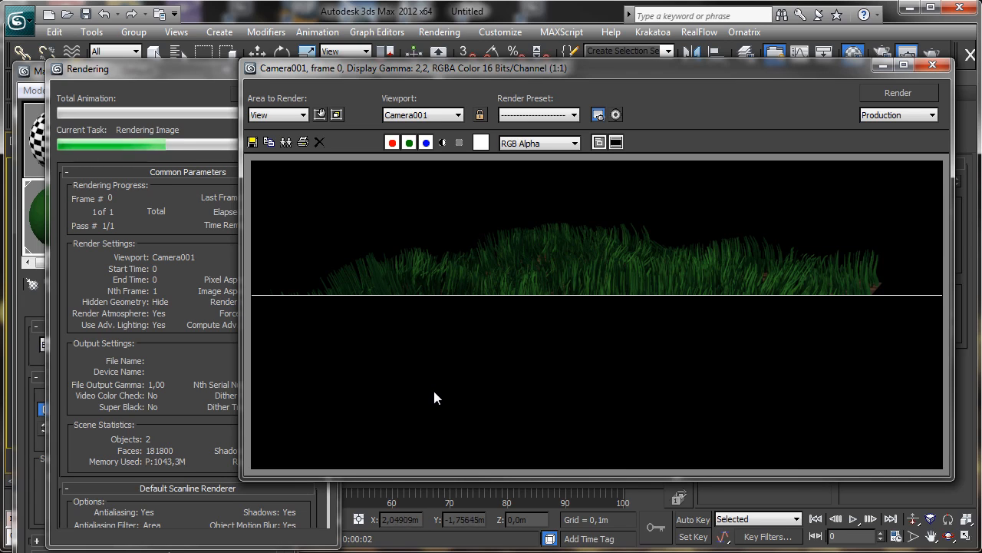
left_click(195, 74)
left_click(298, 100)
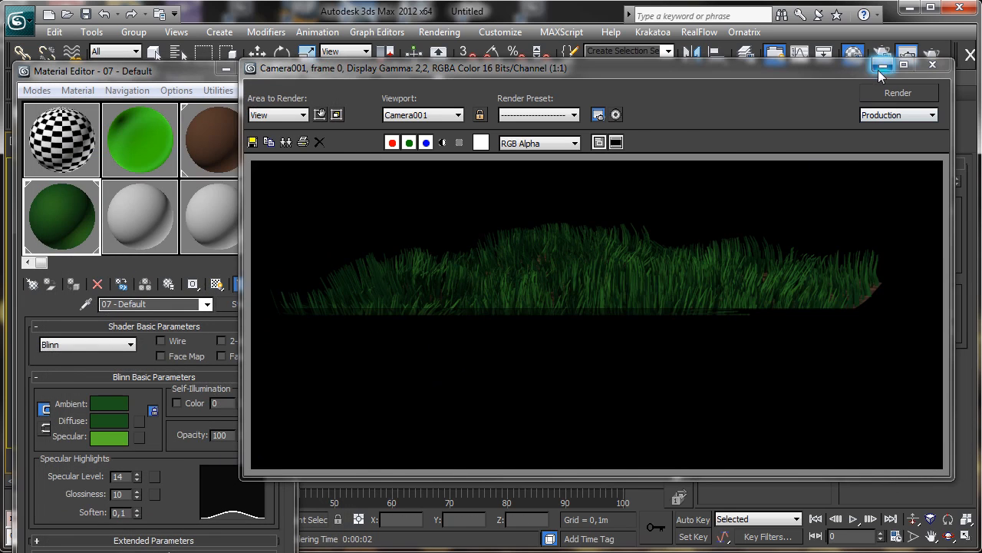
Step: Reduce the skylight's Rays per Sample to 2, test-render the camera view and clear the finished render window away
left_click(880, 67)
double_click(934, 313)
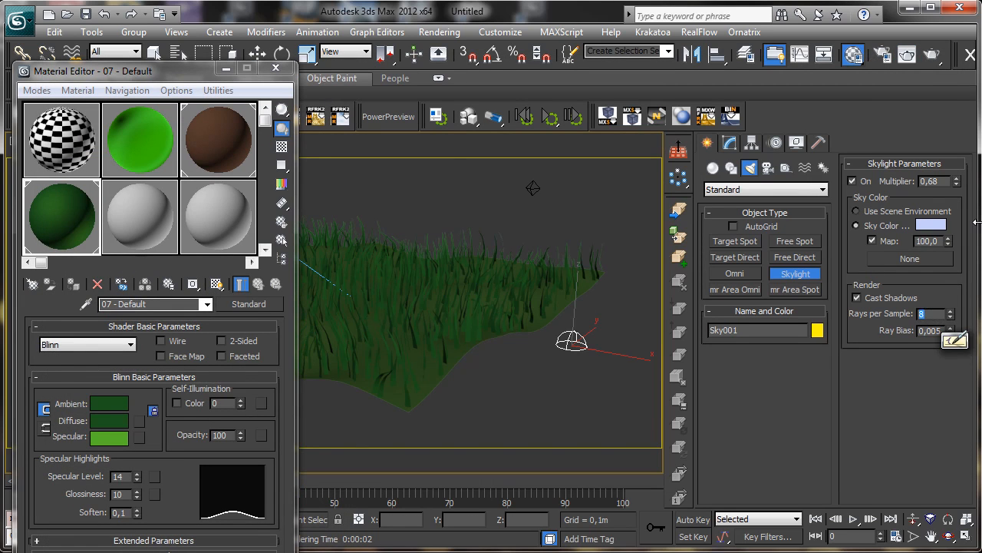
type("2")
left_click(932, 54)
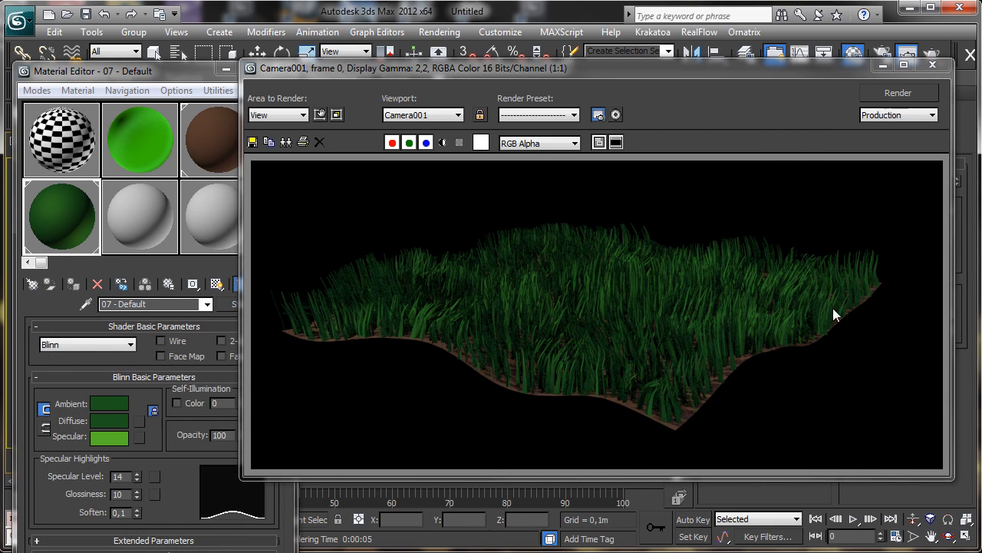
left_click(907, 52)
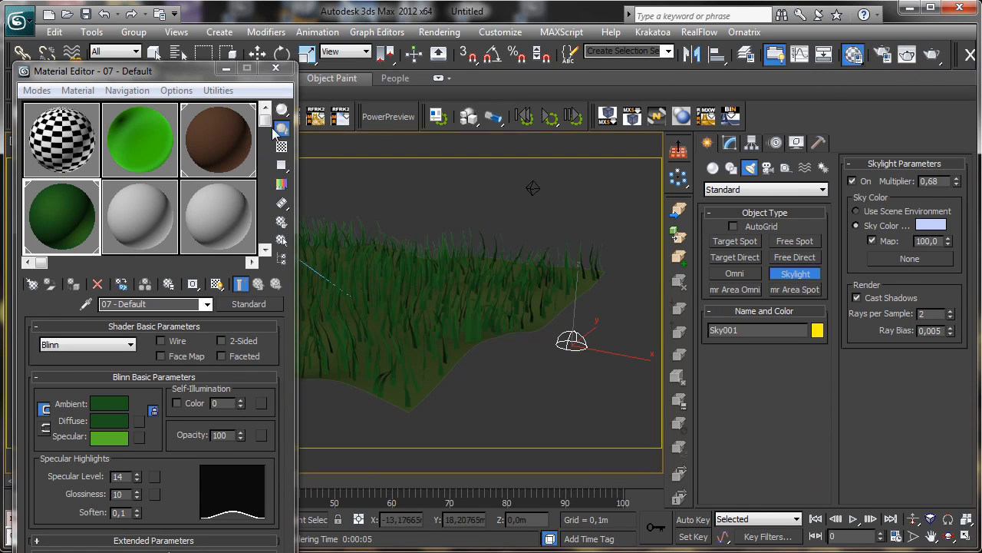
Step: Put the material editor away, select the Direct001 light and raise its intensity multiplier to about 1.65
left_click(225, 68)
left_click(178, 52)
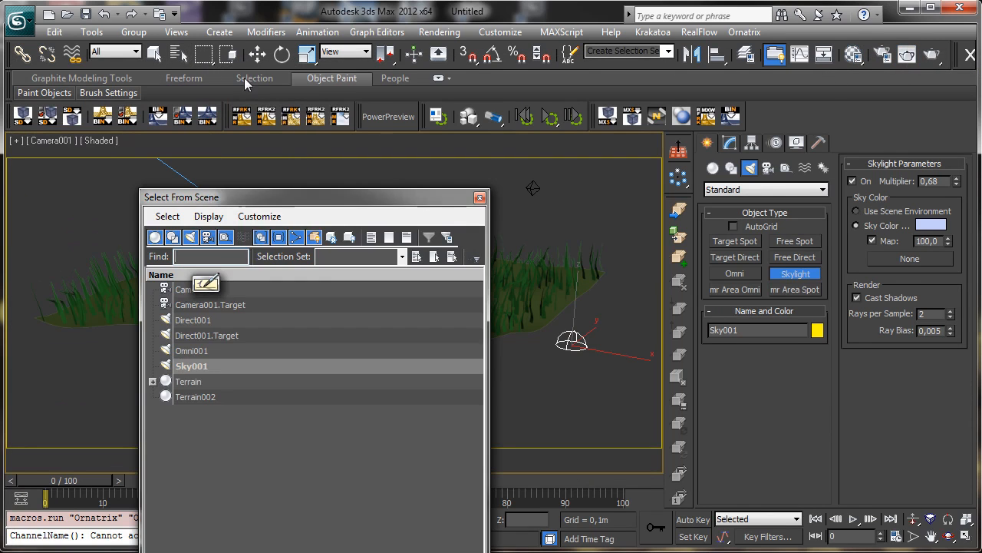
double_click(198, 321)
left_click(730, 146)
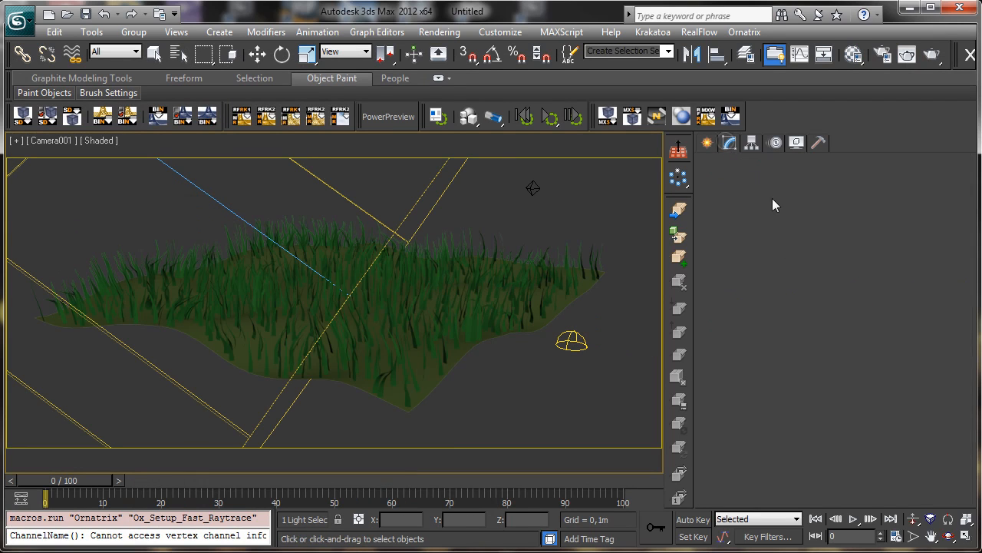
left_click_drag(923, 157, 923, 152)
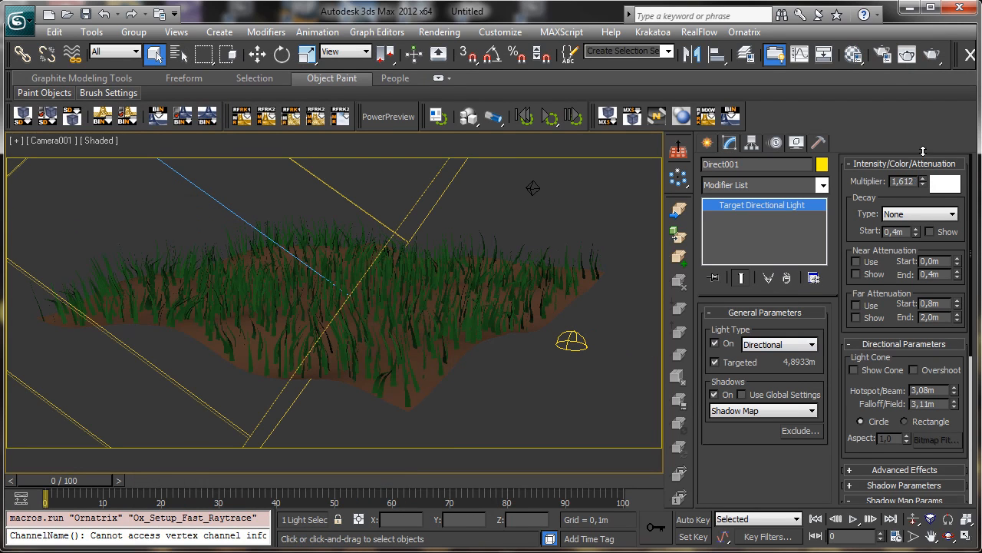
Step: Render the camera view with the stronger directional light and move the render window clear of the light's intensity settings
left_click(930, 55)
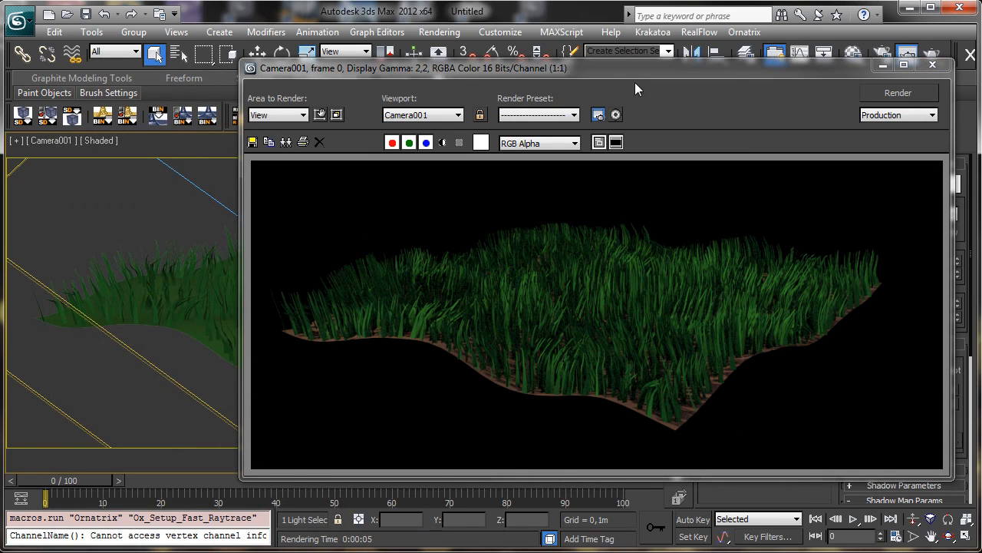
left_click_drag(610, 72, 428, 77)
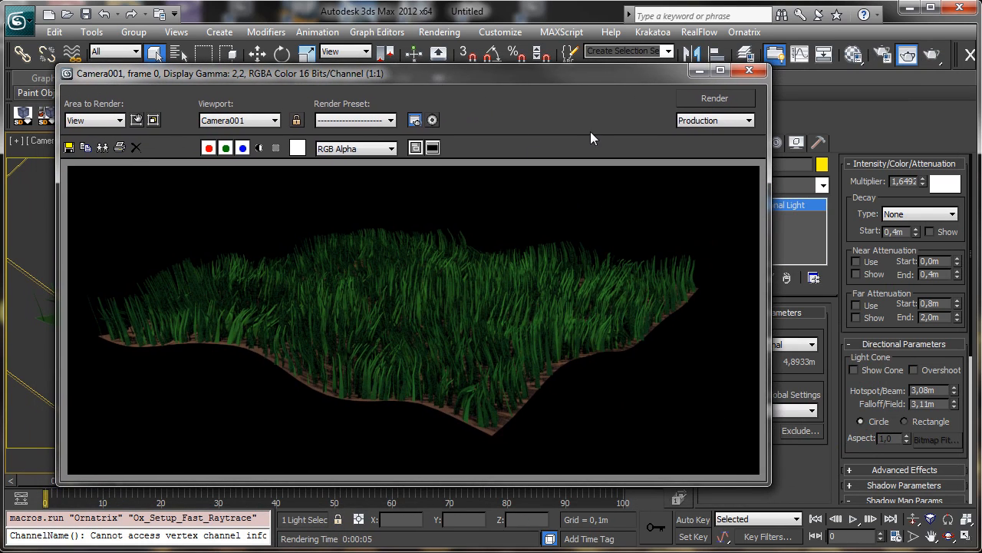
left_click(900, 215)
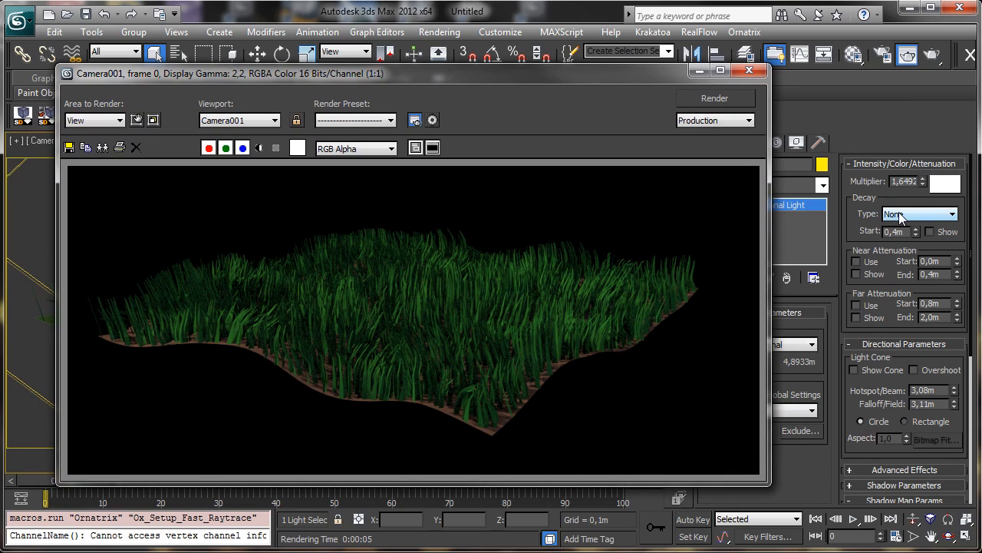